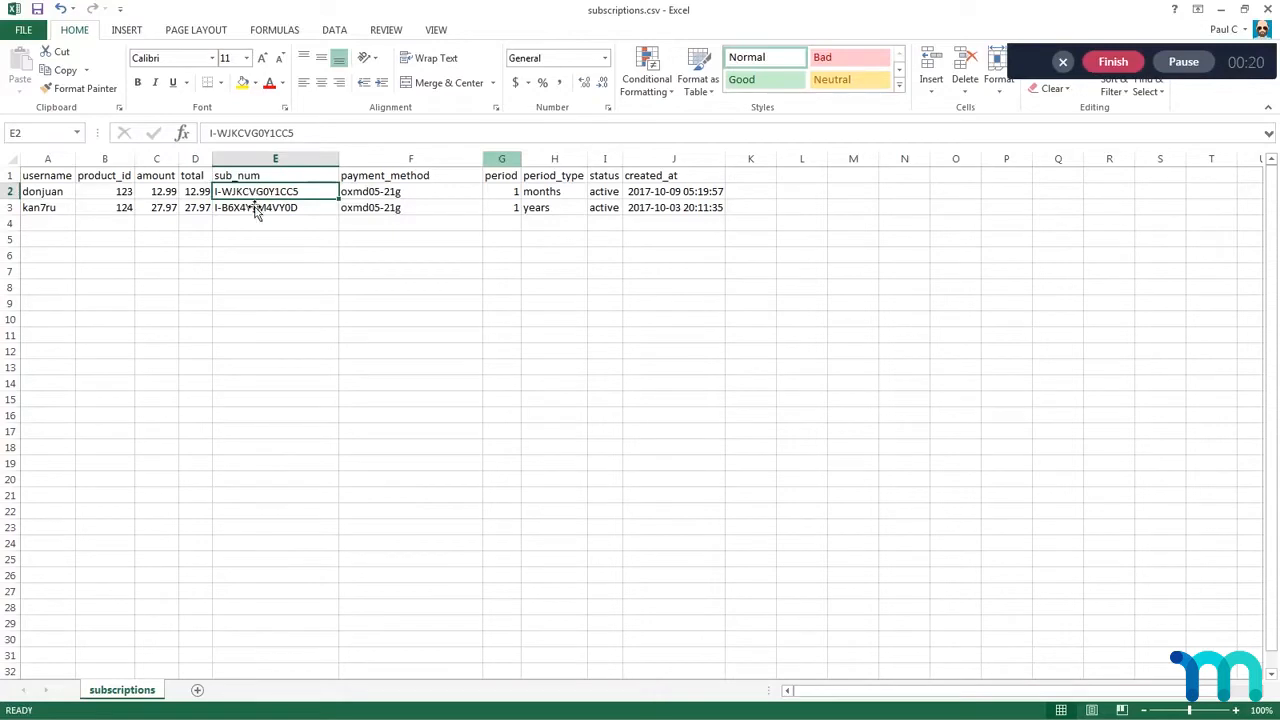
Step: Review the sub_num values in E2:E3 and the username values in A2:A3 of the subscriptions sheet
left_click_drag(243, 197, 243, 211)
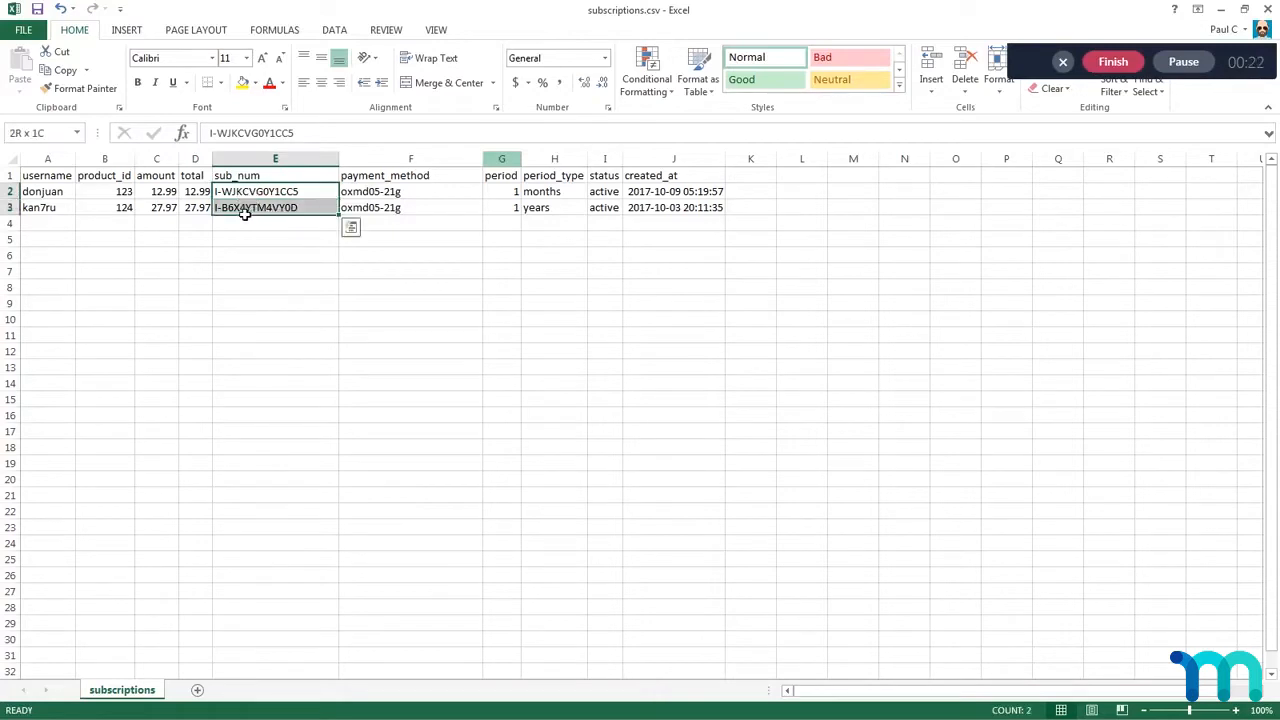
left_click(243, 239)
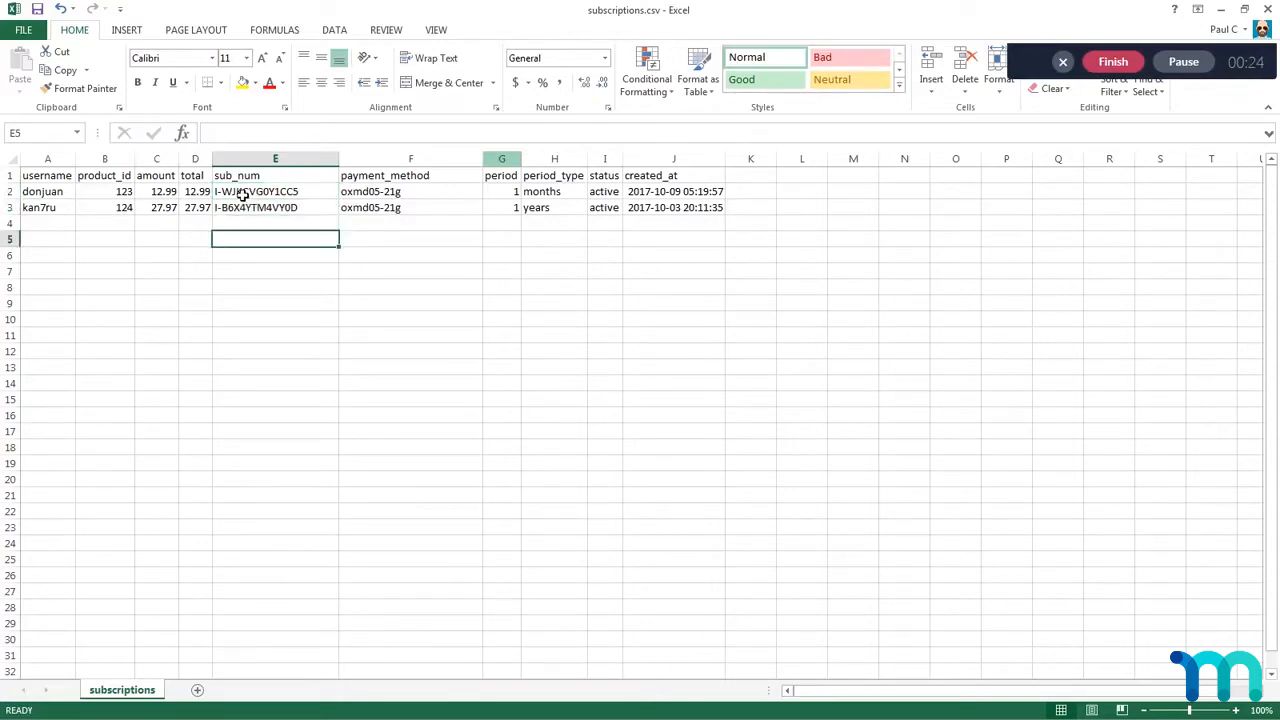
left_click(243, 195)
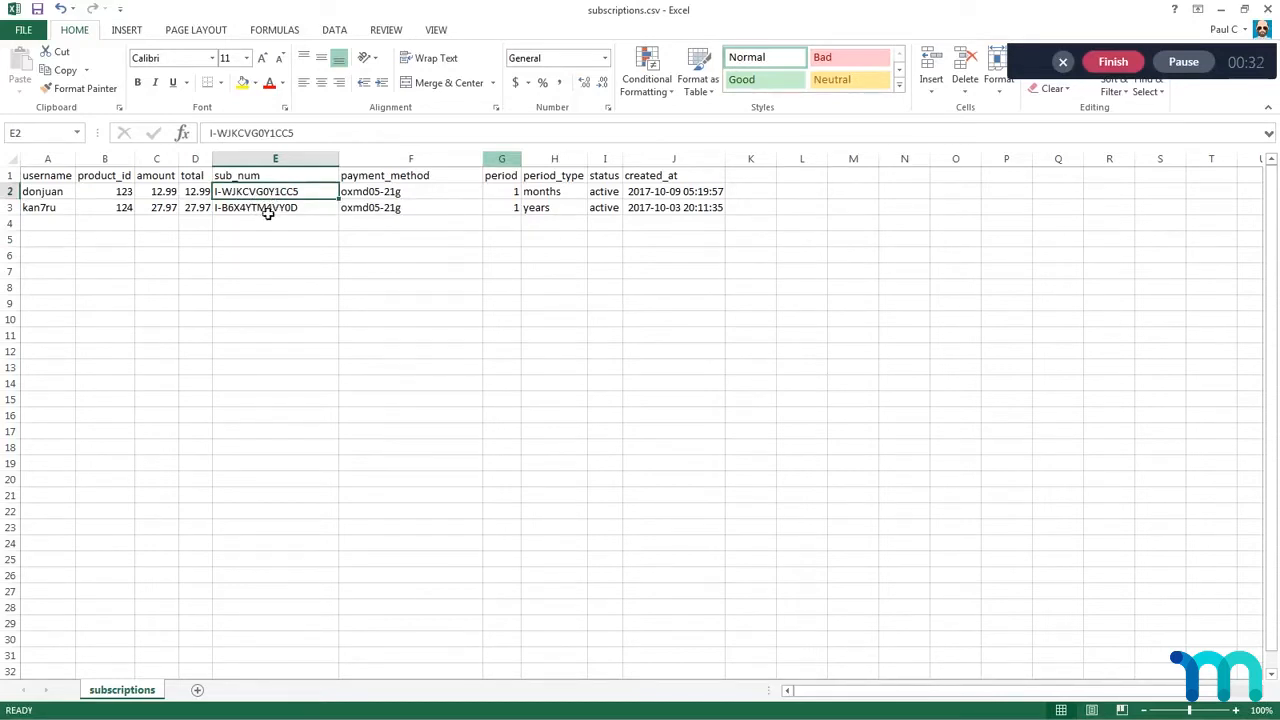
left_click(267, 212)
left_click(259, 194)
left_click(249, 211)
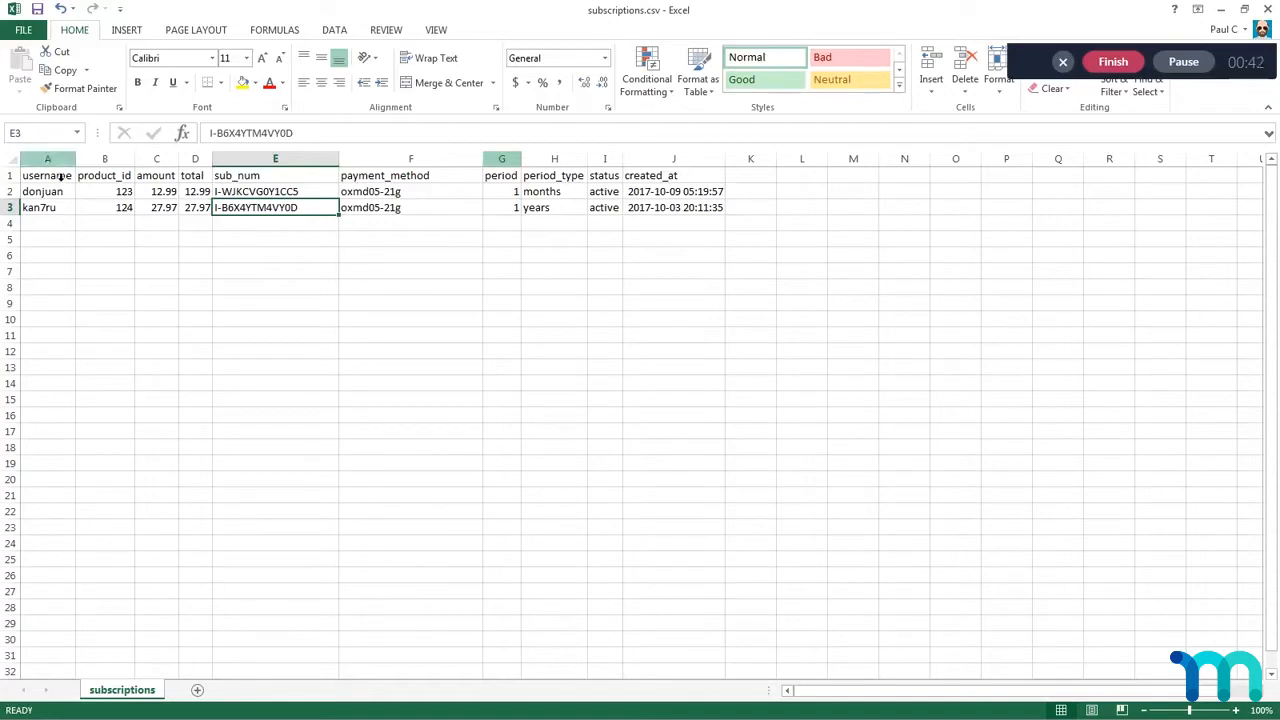
left_click_drag(51, 191, 51, 208)
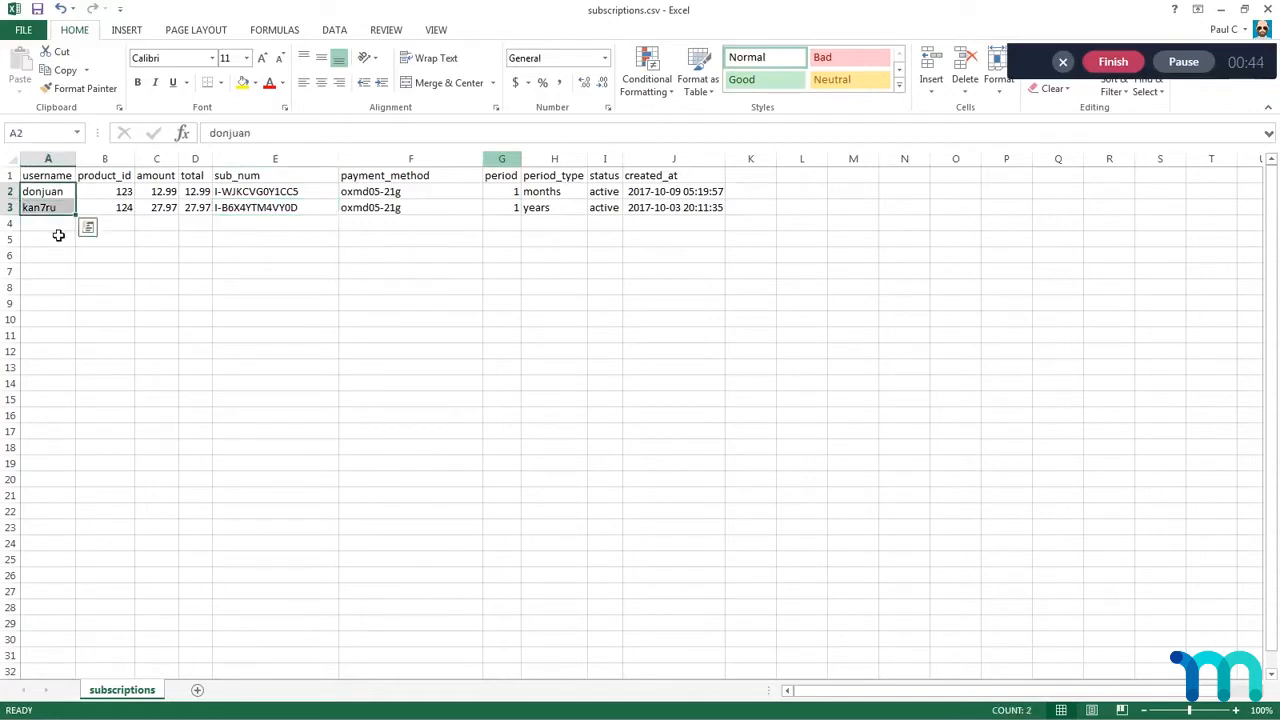
left_click(62, 227)
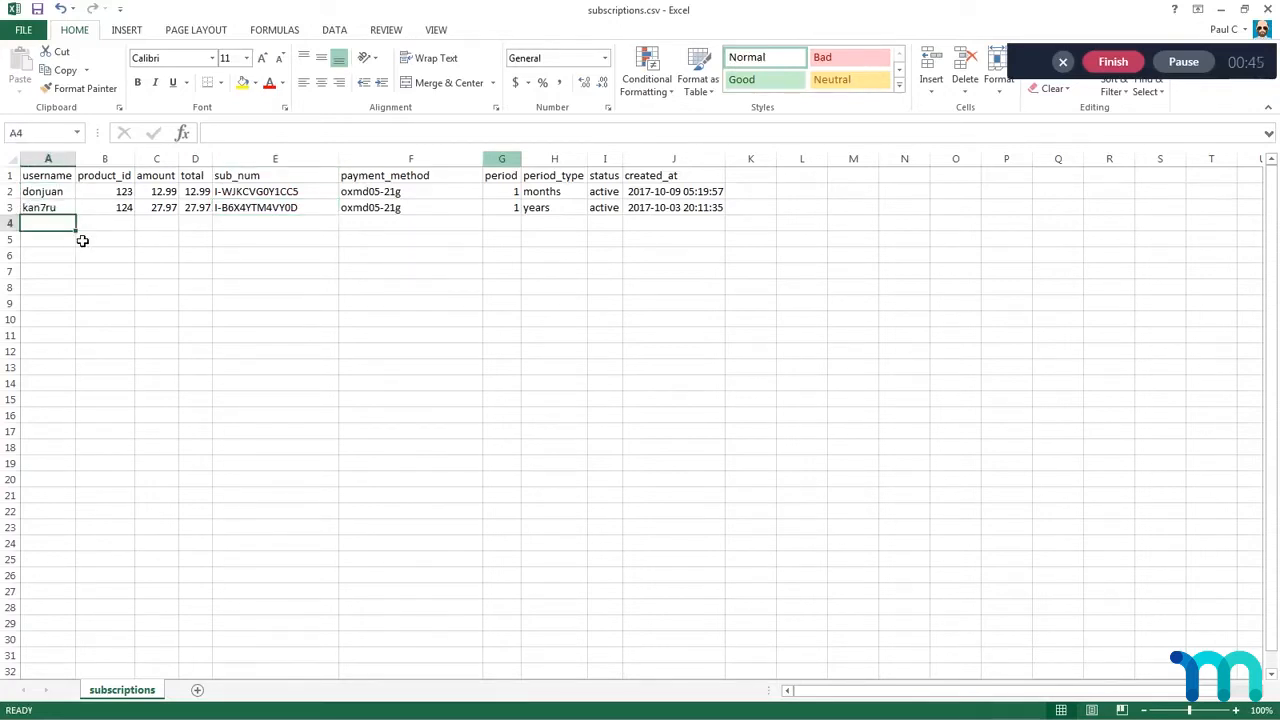
Step: Change the username column header in cell A1 to email
left_click(52, 177)
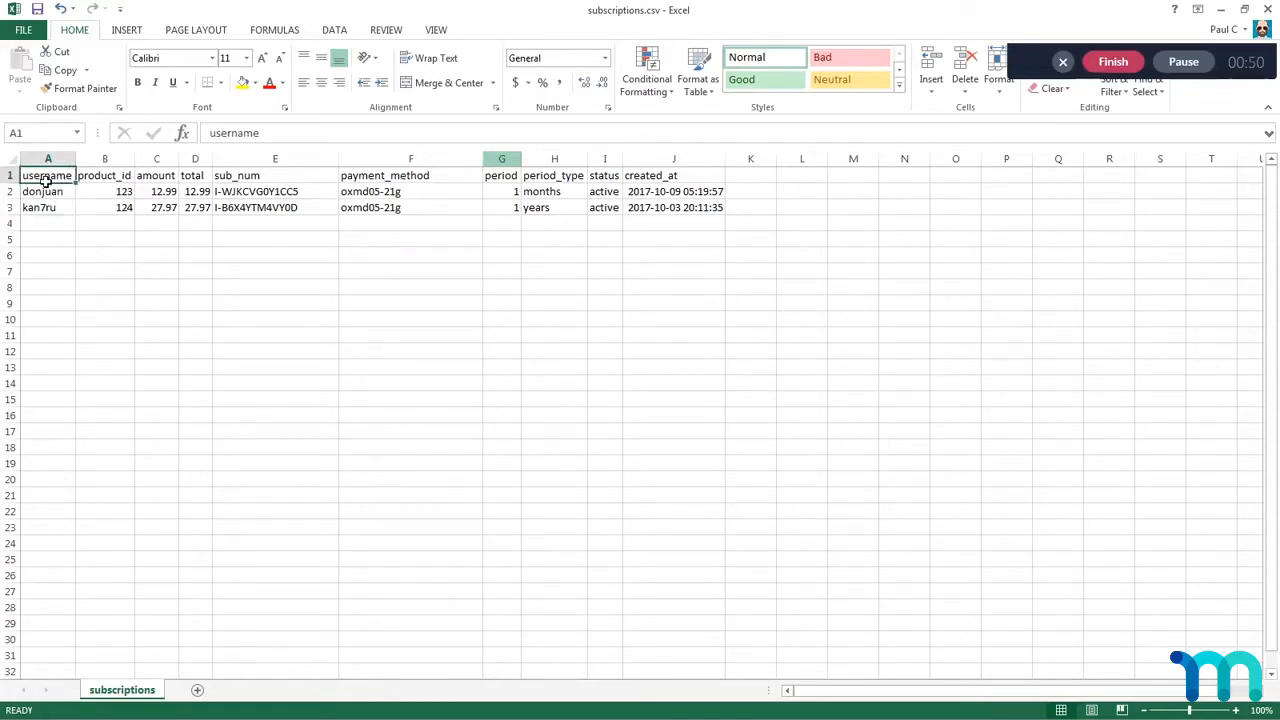
double_click(47, 177)
type("e")
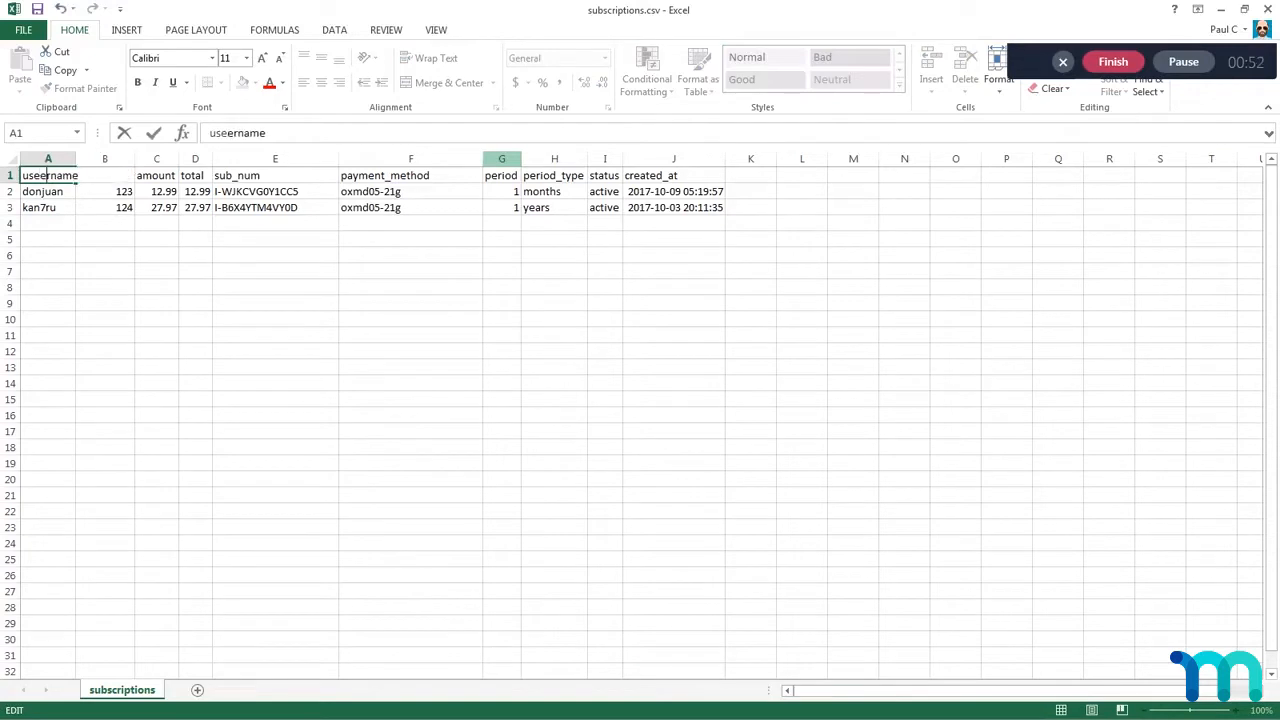
key("BackSpace")
key("BackSpace")
key("BackSpace")
key("BackSpace")
key("Delete")
key("Delete")
key("Delete")
key("Delete")
key("Delete")
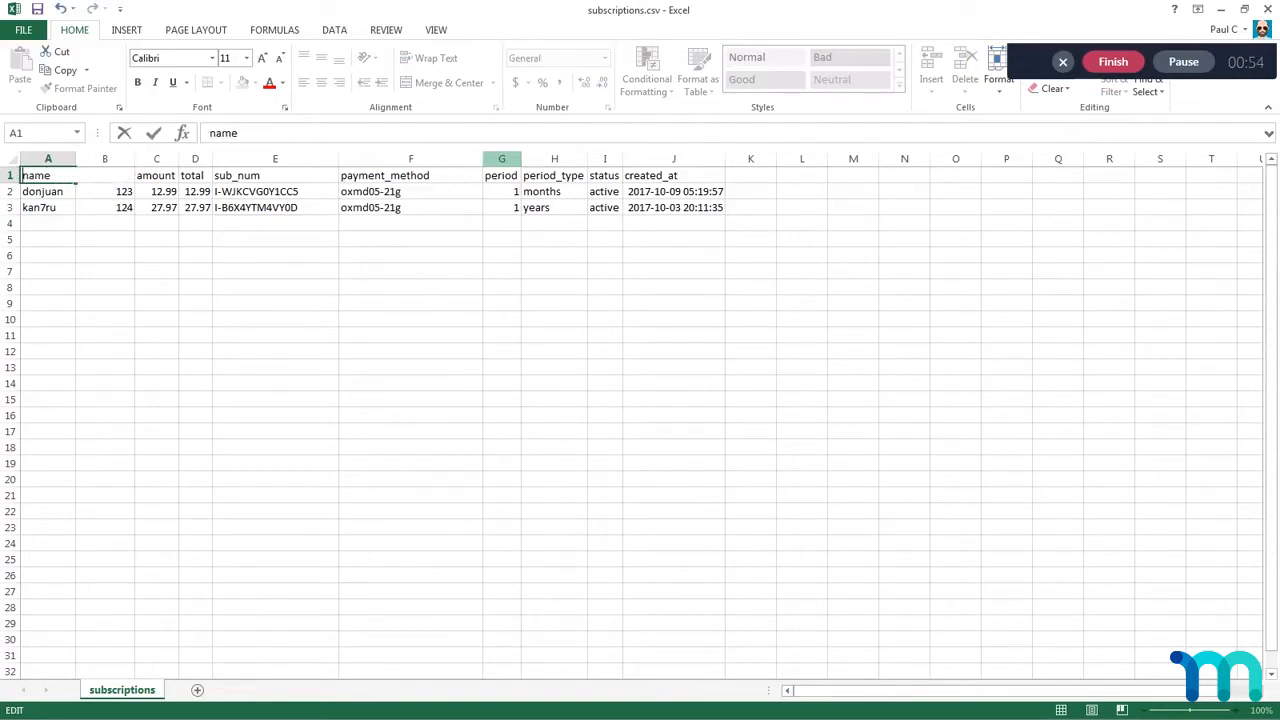
type("email")
key("Return")
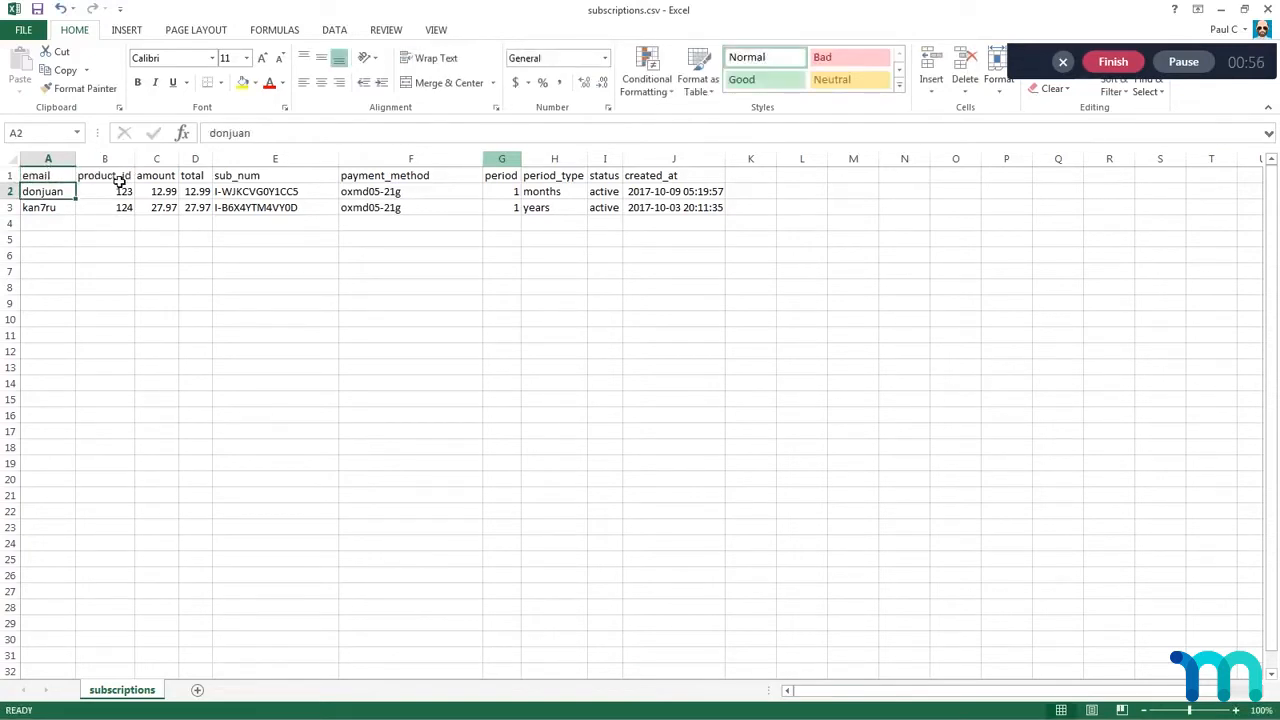
Step: Rename the header in cell A1 back to username
left_click_drag(55, 197, 51, 211)
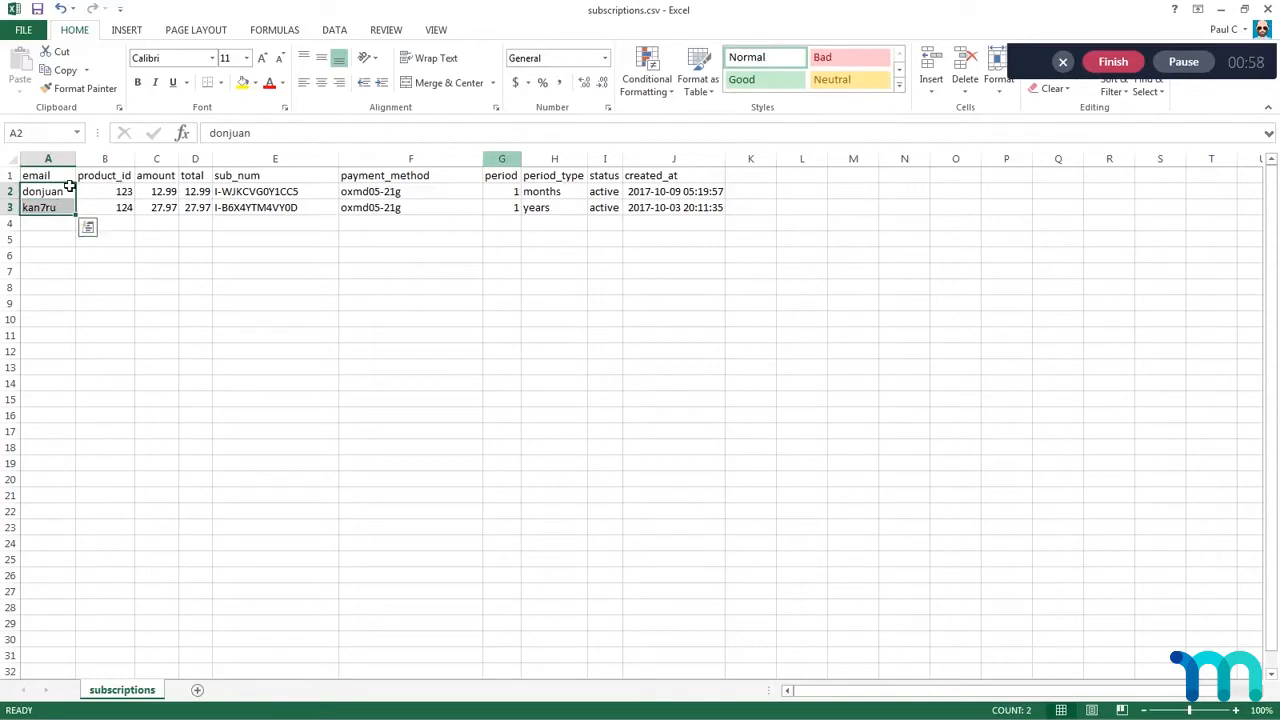
left_click(55, 180)
type("username")
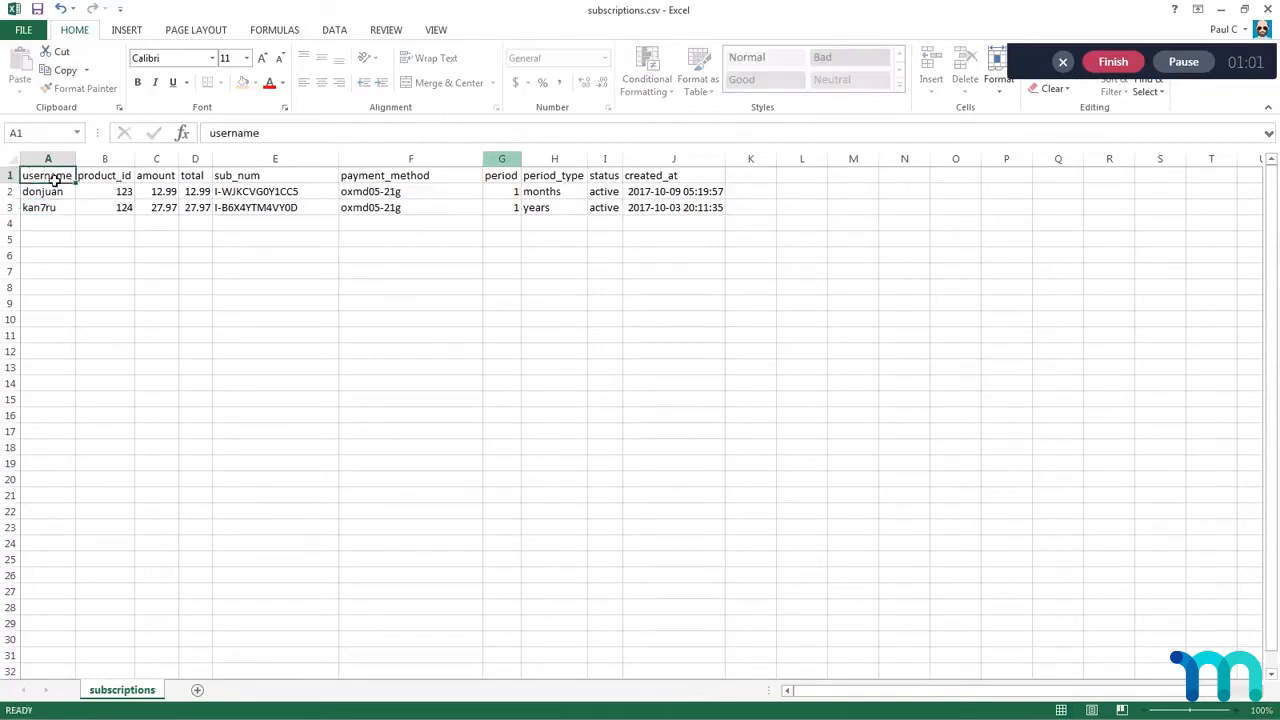
key("Return")
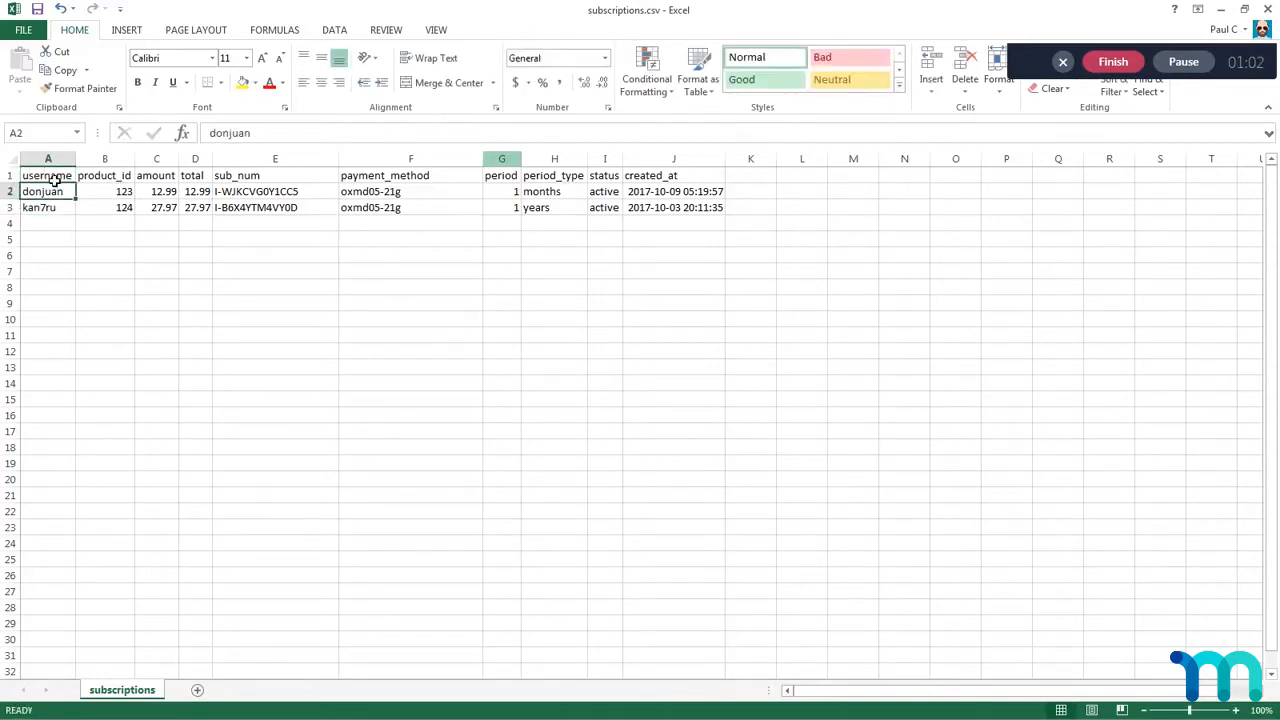
Step: Review the product_id column, then switch to the browser to inspect the post ID in the Edit Membership page's URL and return to Excel
left_click(114, 180)
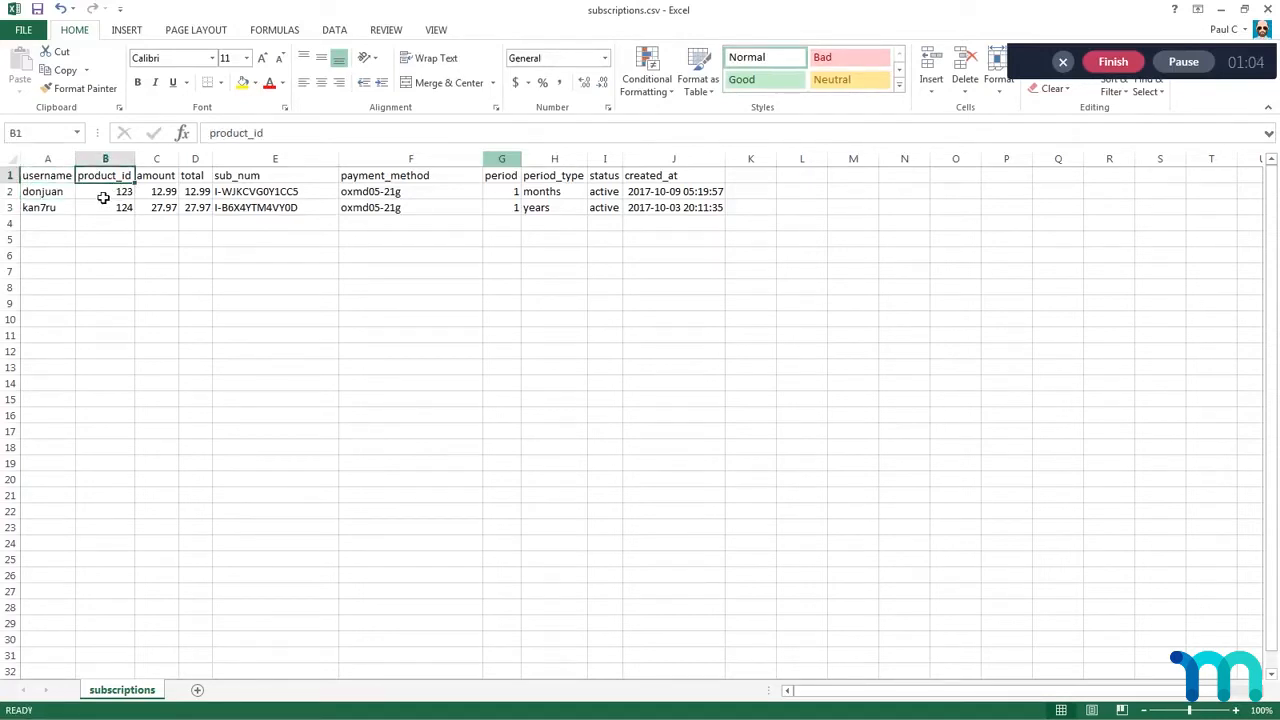
left_click_drag(103, 197, 106, 209)
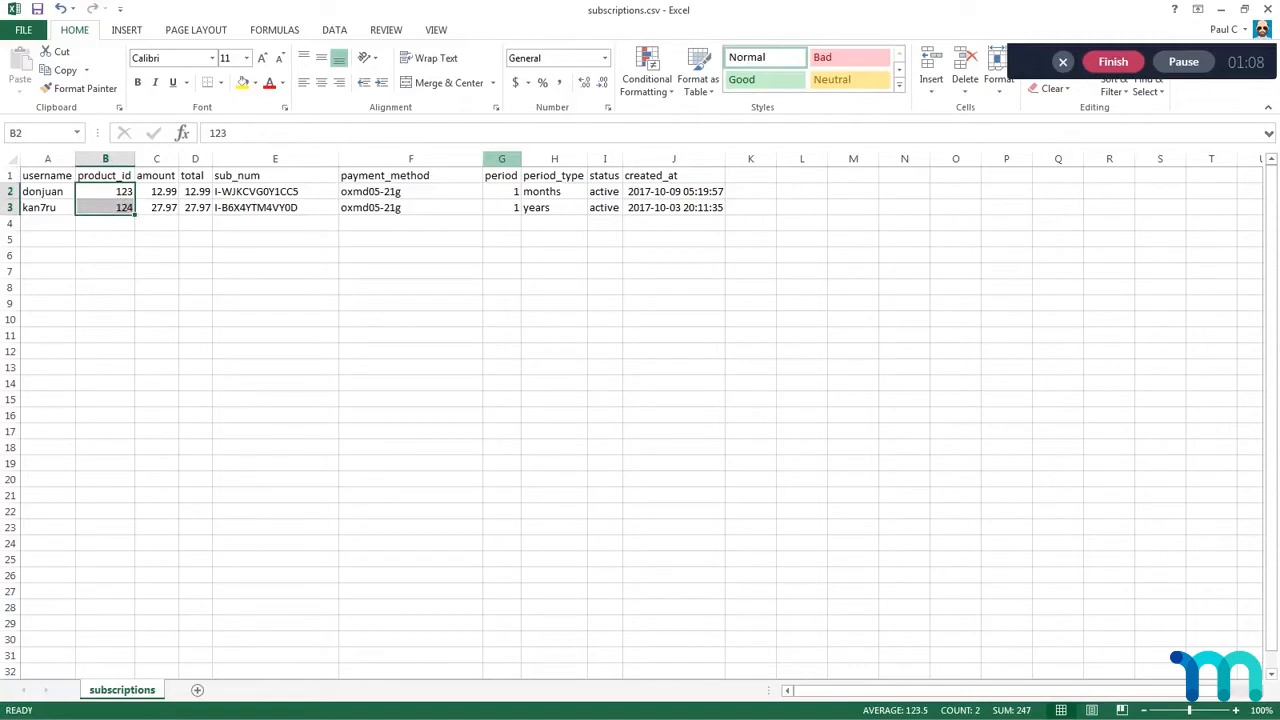
key("alt+Tab")
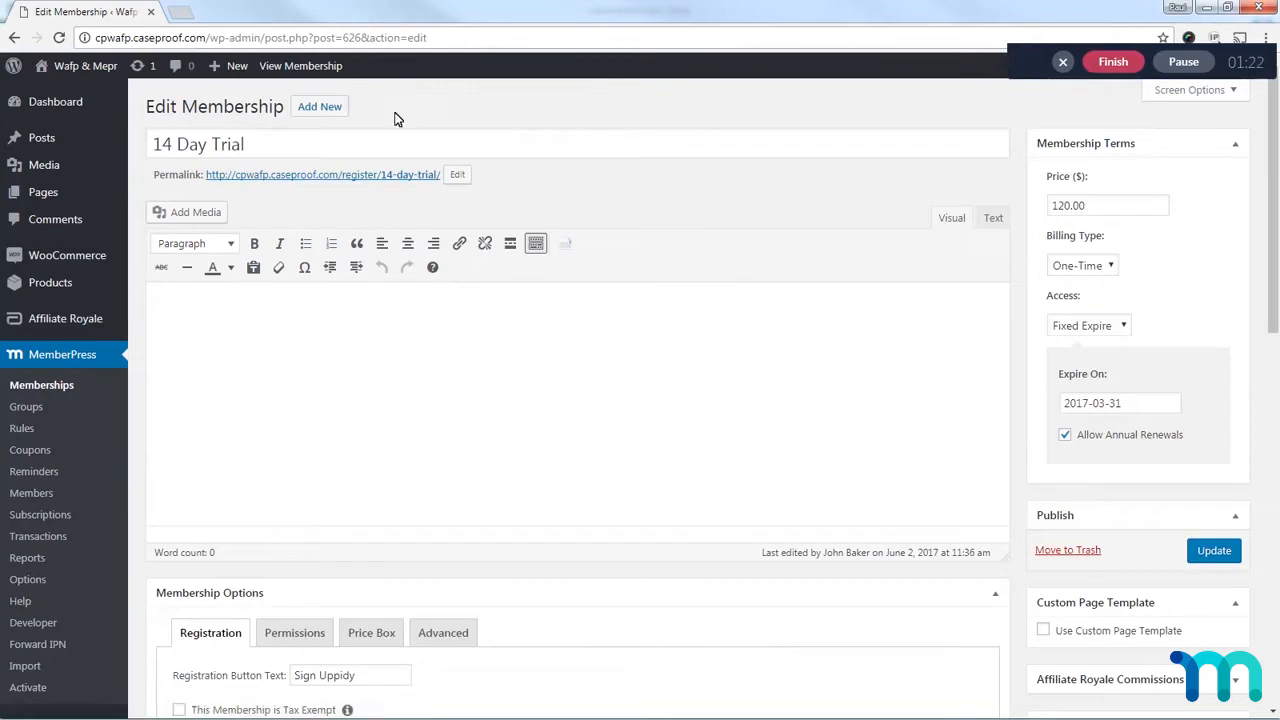
double_click(350, 37)
key("alt+Tab")
Step: Examine the product_id values of both subscriptions in cells B2 and B3
left_click(124, 196)
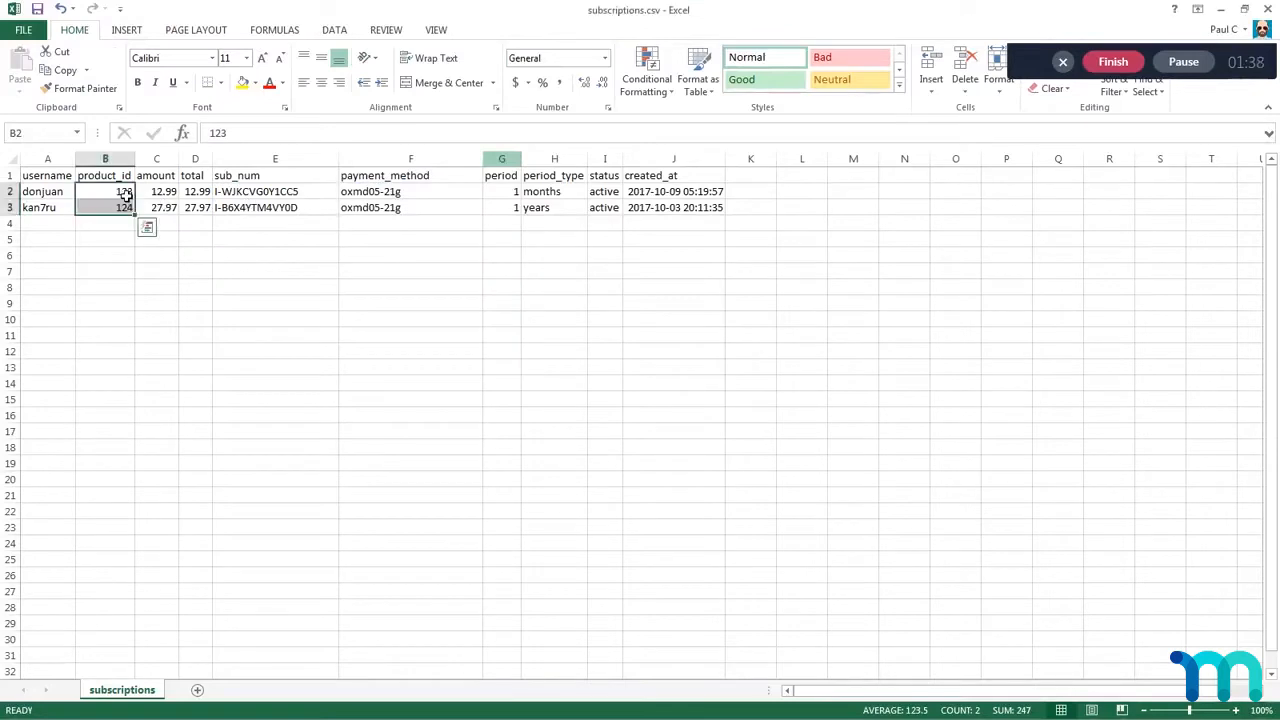
left_click(121, 196)
left_click(115, 212)
left_click(118, 197)
left_click(116, 212)
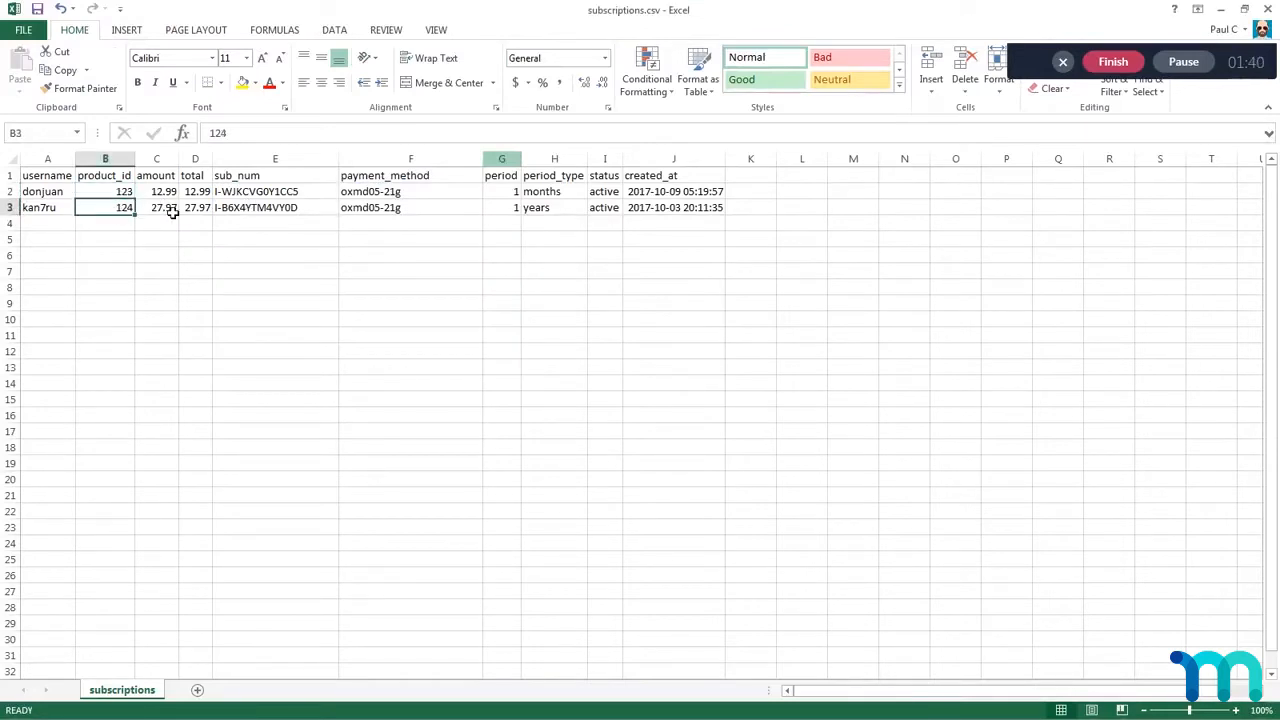
left_click(121, 198)
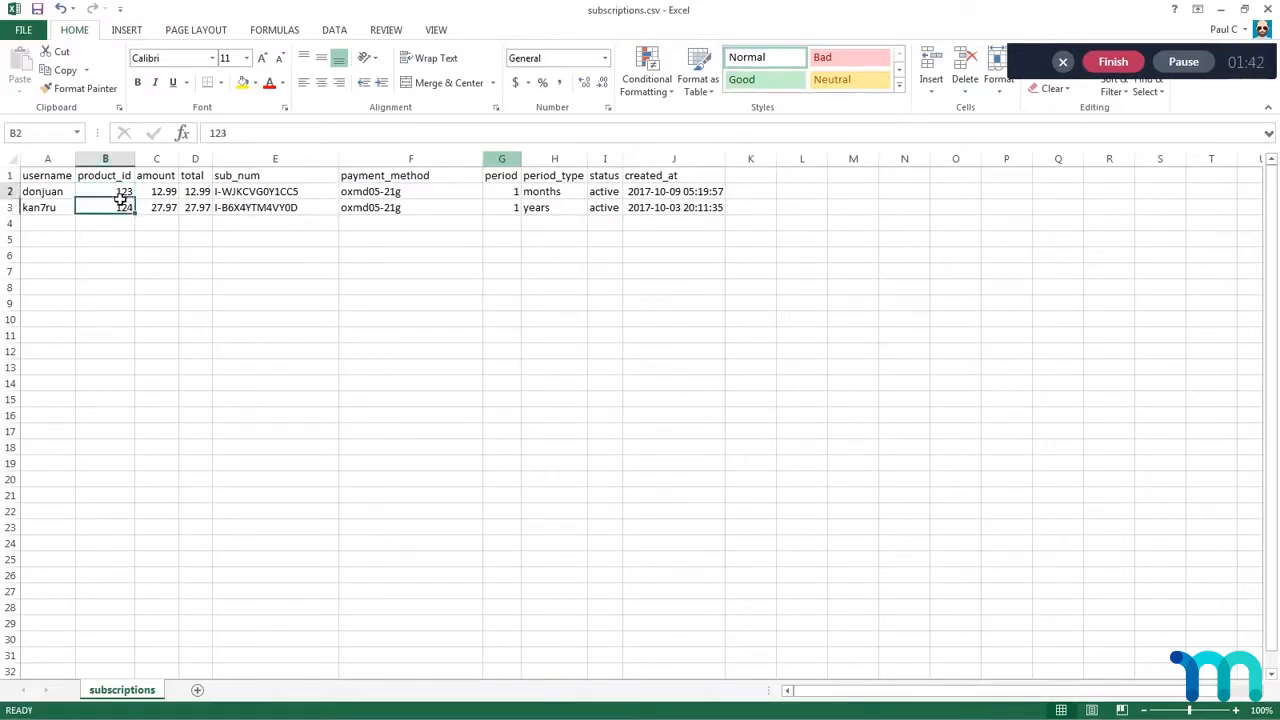
left_click(117, 212)
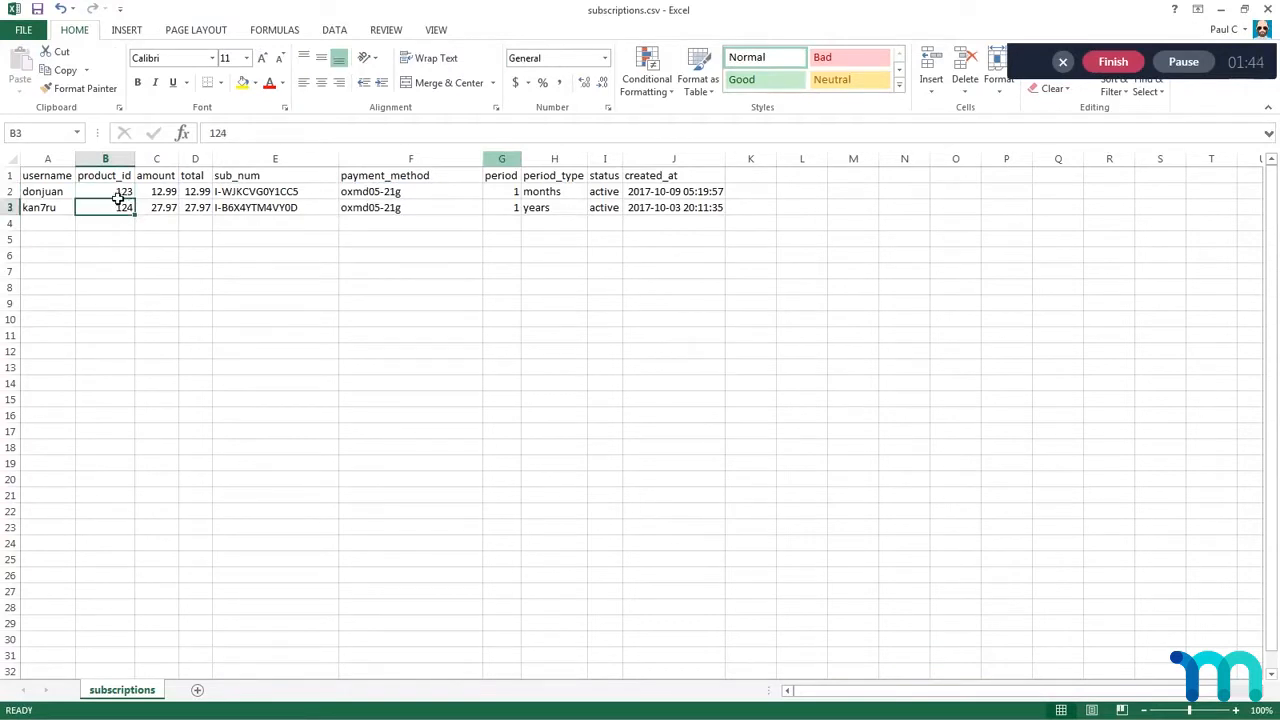
left_click(118, 199)
left_click(115, 209)
Step: Compare the first subscription's amount and total in row 2, and review the sub_num values in E2 and E3
left_click(170, 193)
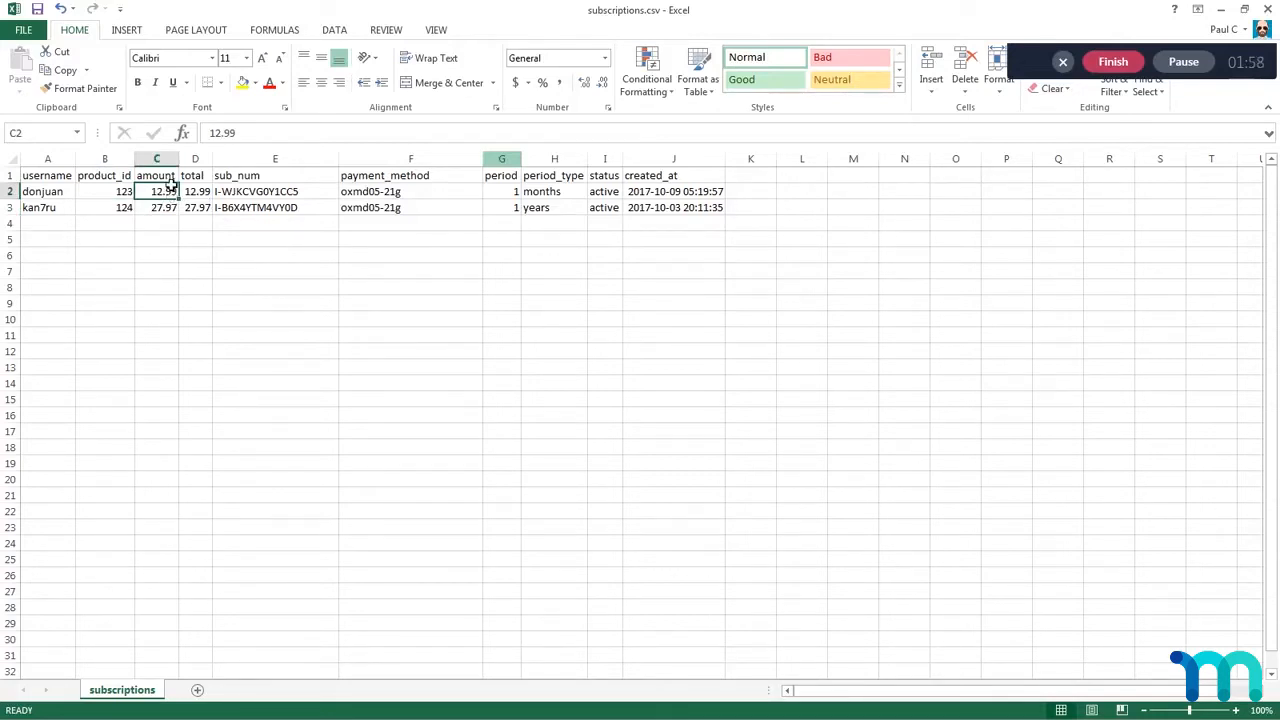
left_click(199, 194)
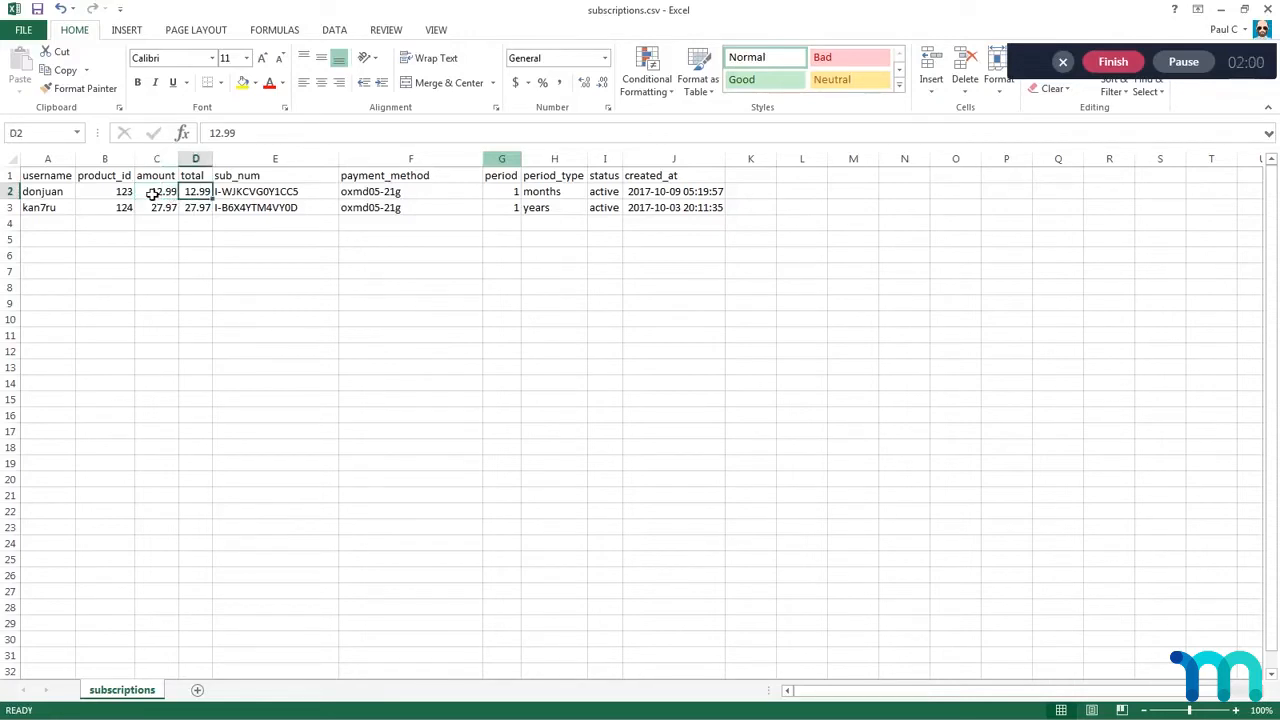
left_click(160, 195)
left_click(199, 194)
left_click(249, 197)
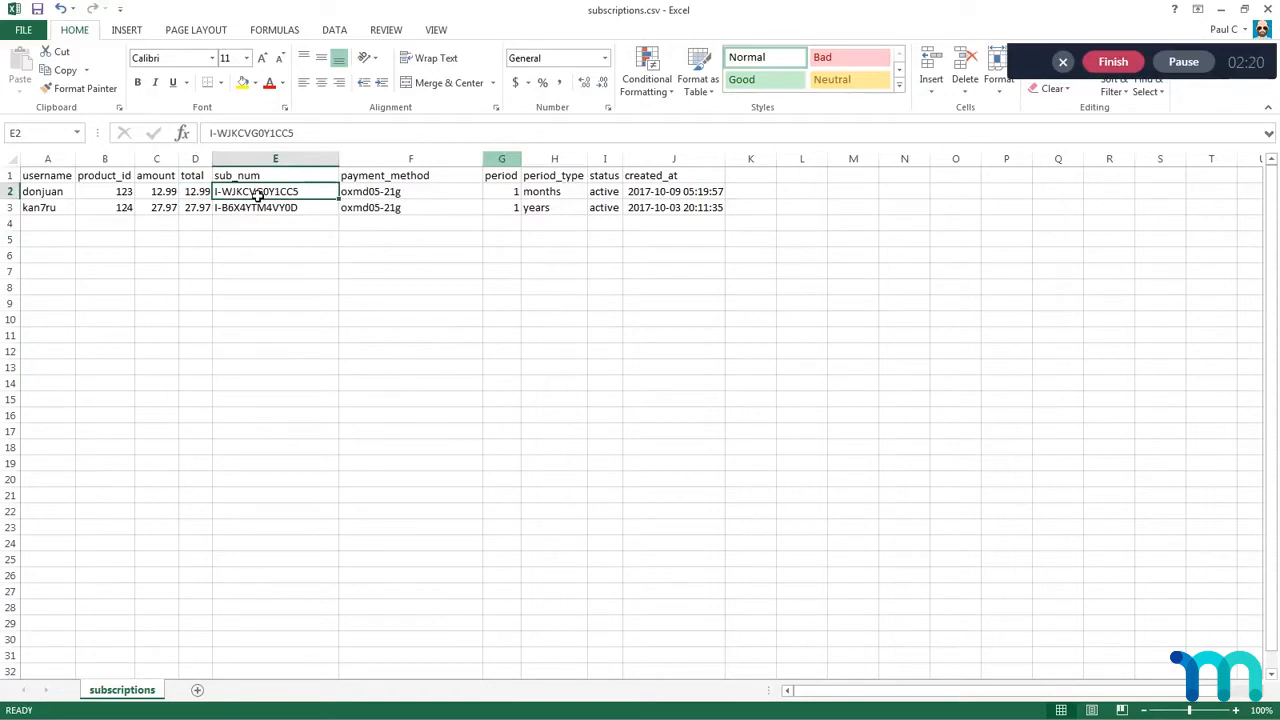
left_click(250, 211)
left_click(252, 197)
Step: Examine the payment_method values of both subscriptions in cells F2 and F3
left_click(371, 194)
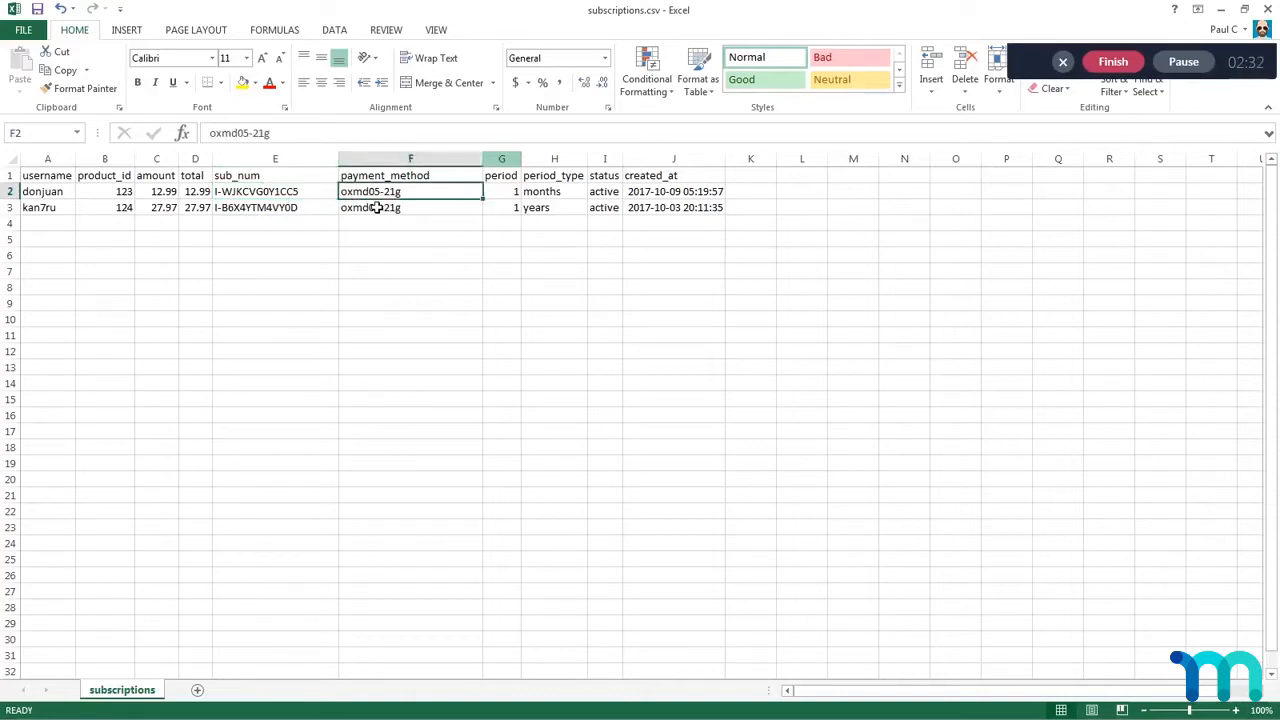
left_click(375, 207, "shift")
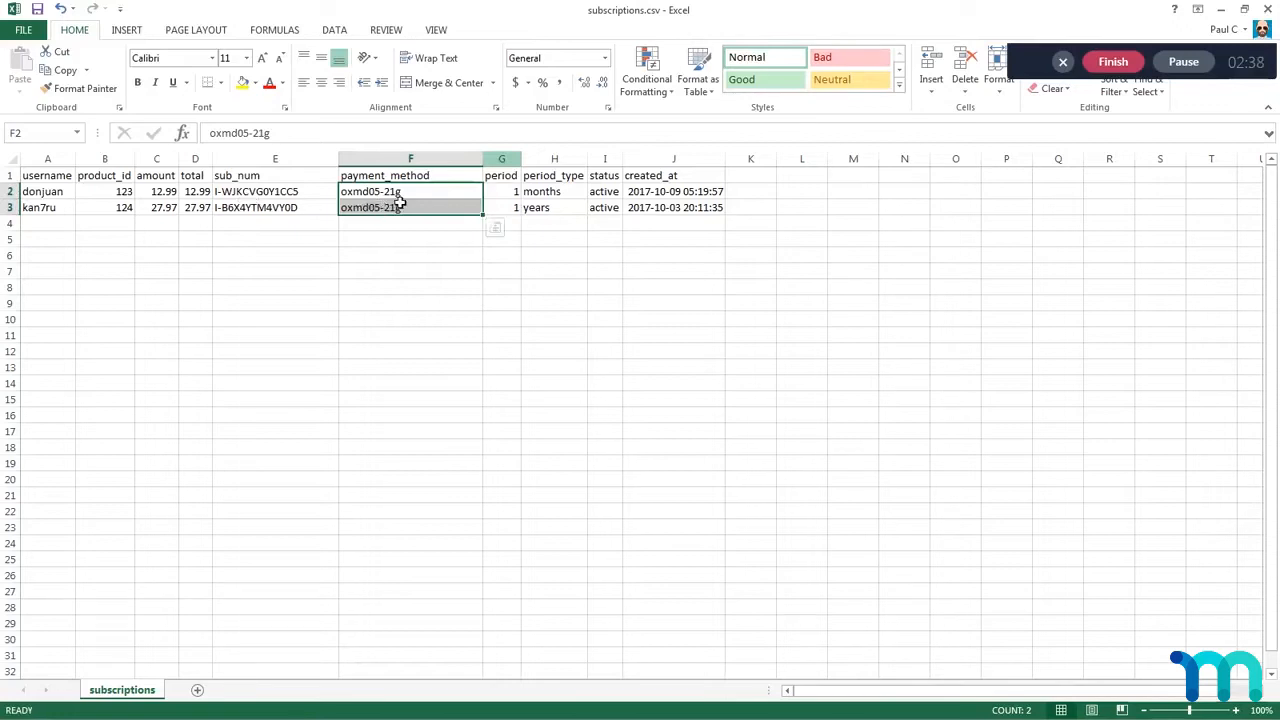
left_click(366, 208)
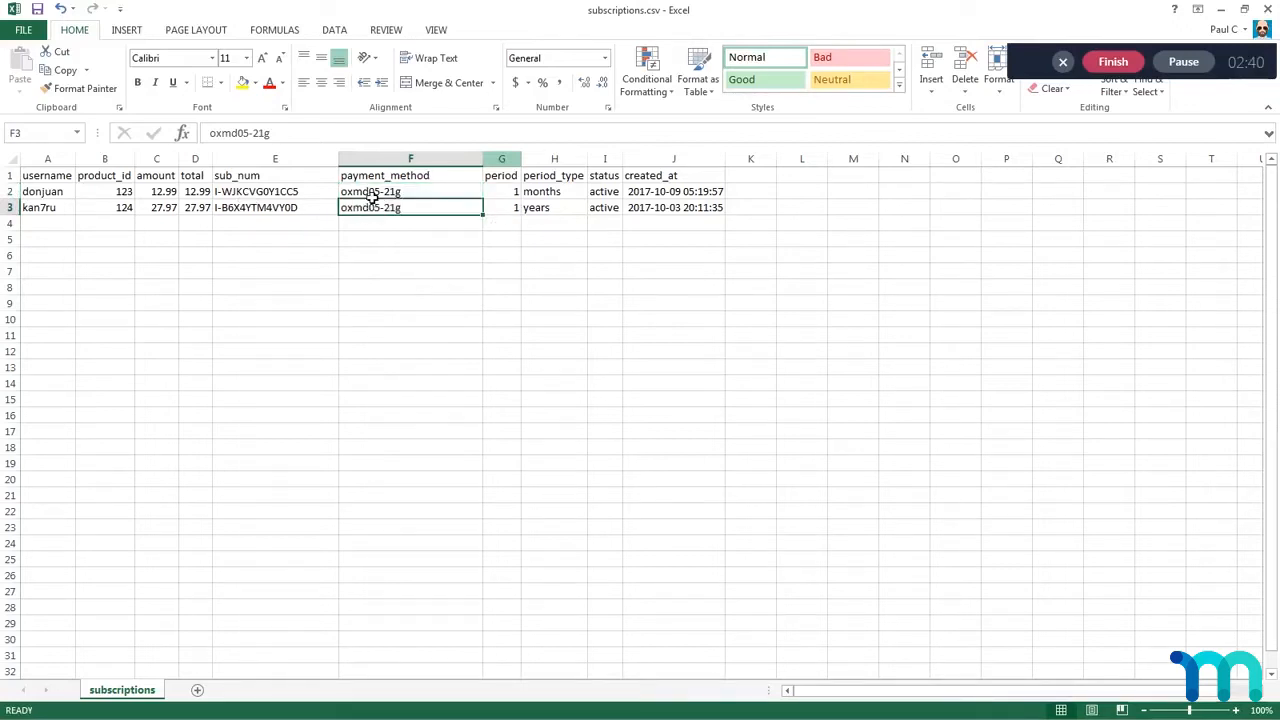
left_click(372, 196)
left_click(366, 212)
Step: Examine the period values of both subscriptions in cells G2 and G3
left_click(503, 196)
left_click(504, 208)
left_click(503, 195)
left_click(504, 209)
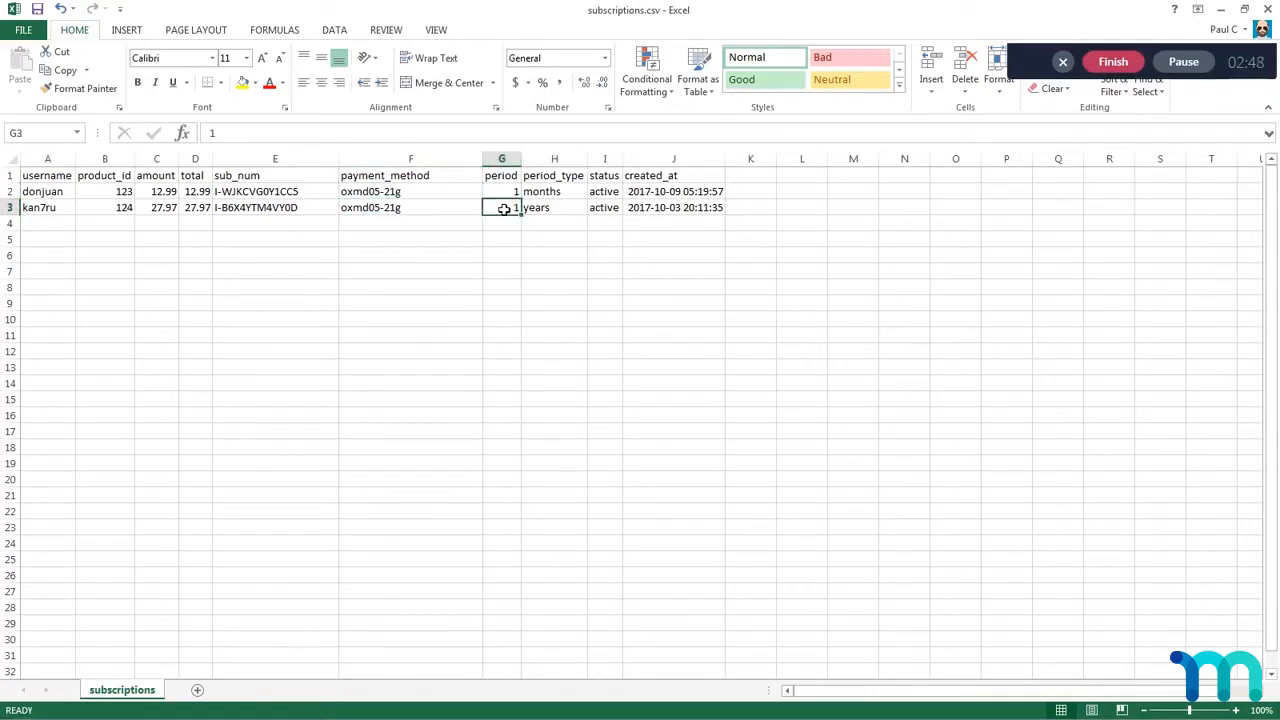
left_click(504, 196)
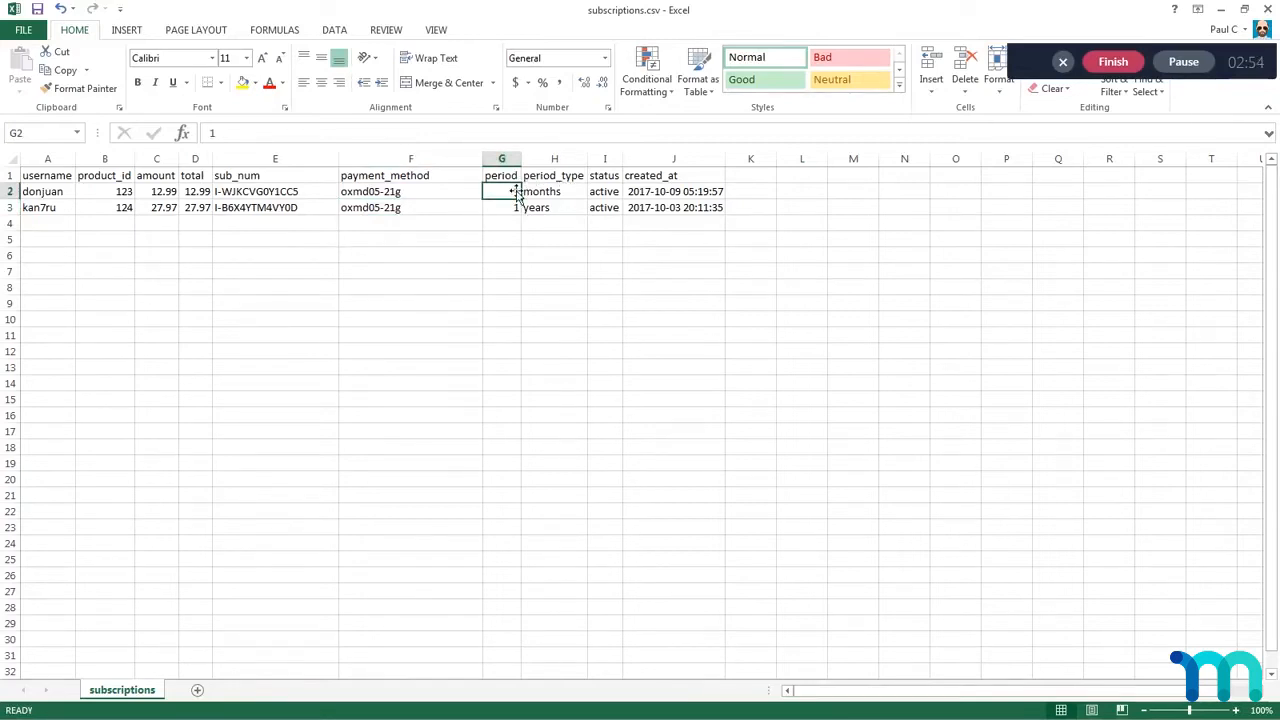
Step: Check each subscription's period against its period_type, and review the status values in I2:I3
left_click_drag(506, 197, 551, 194)
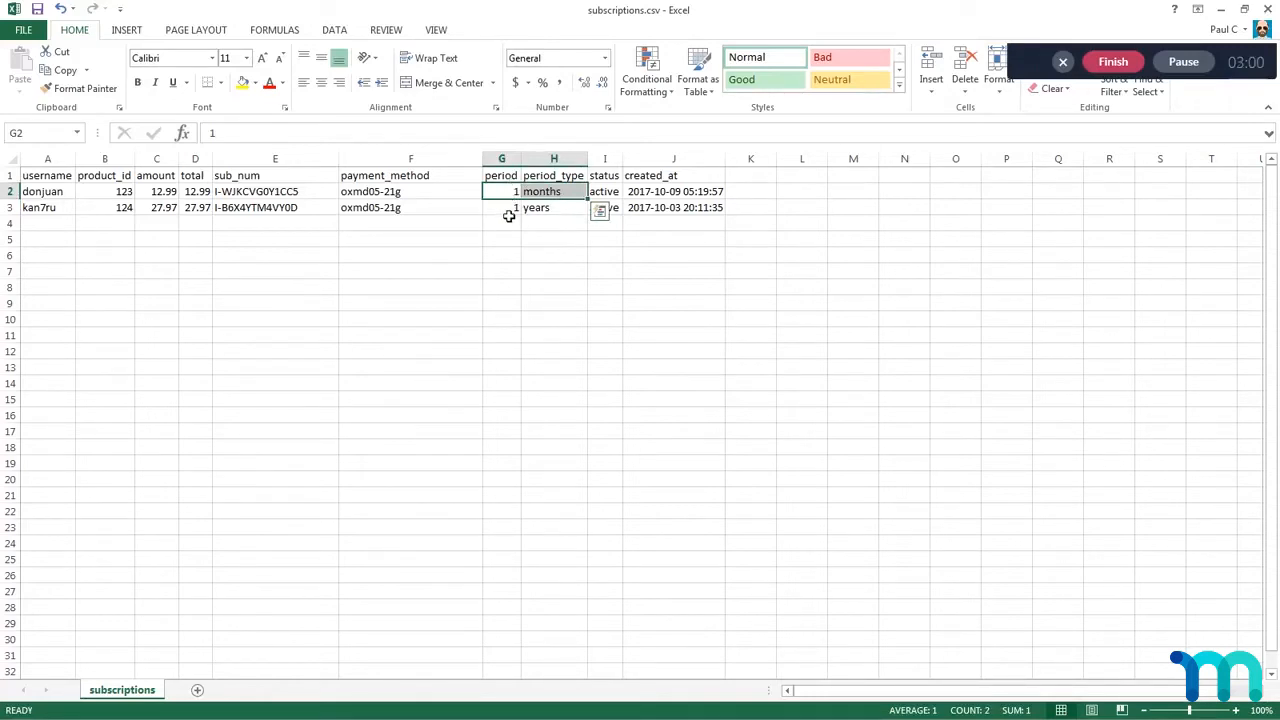
left_click(509, 212)
left_click(540, 208)
key("Up")
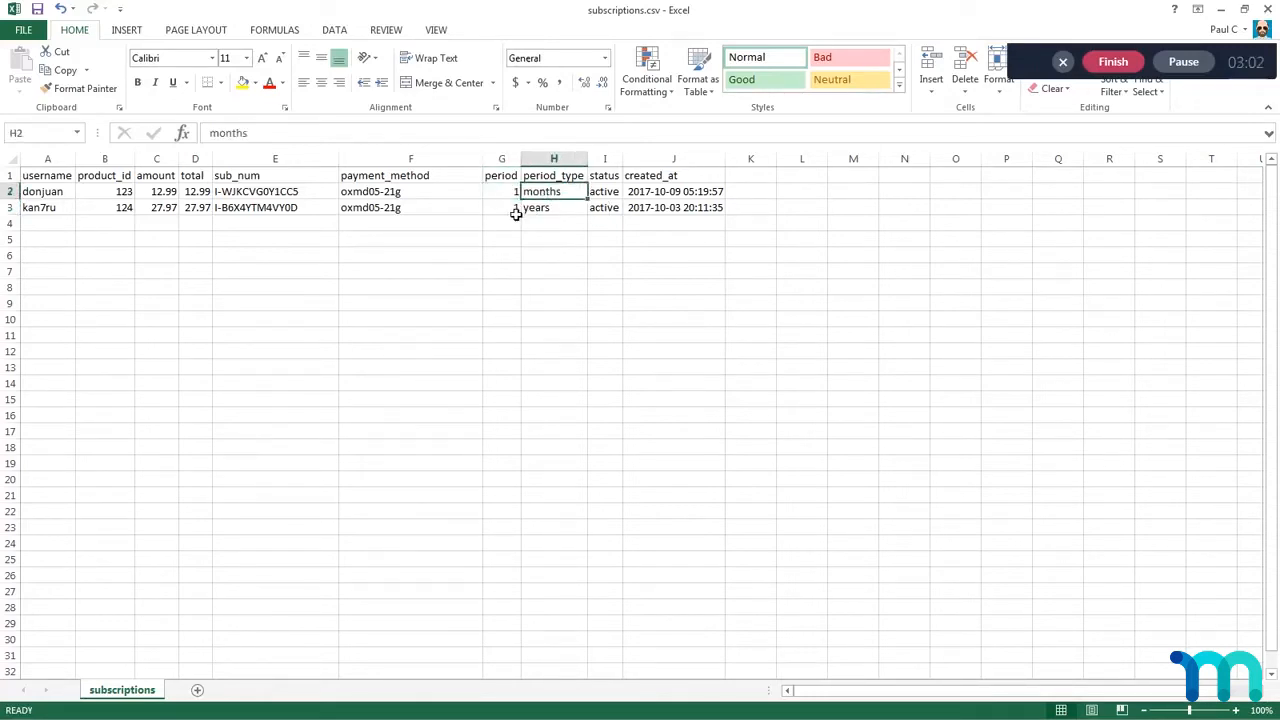
left_click(571, 209)
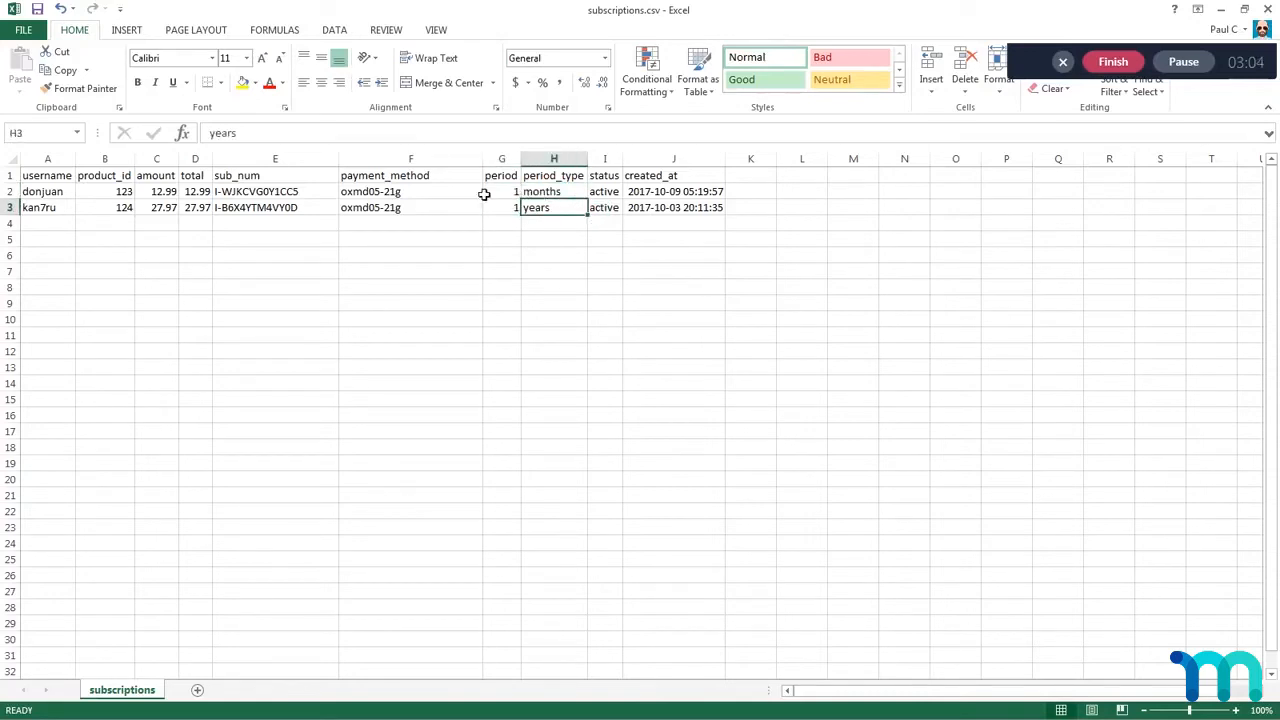
left_click(45, 195)
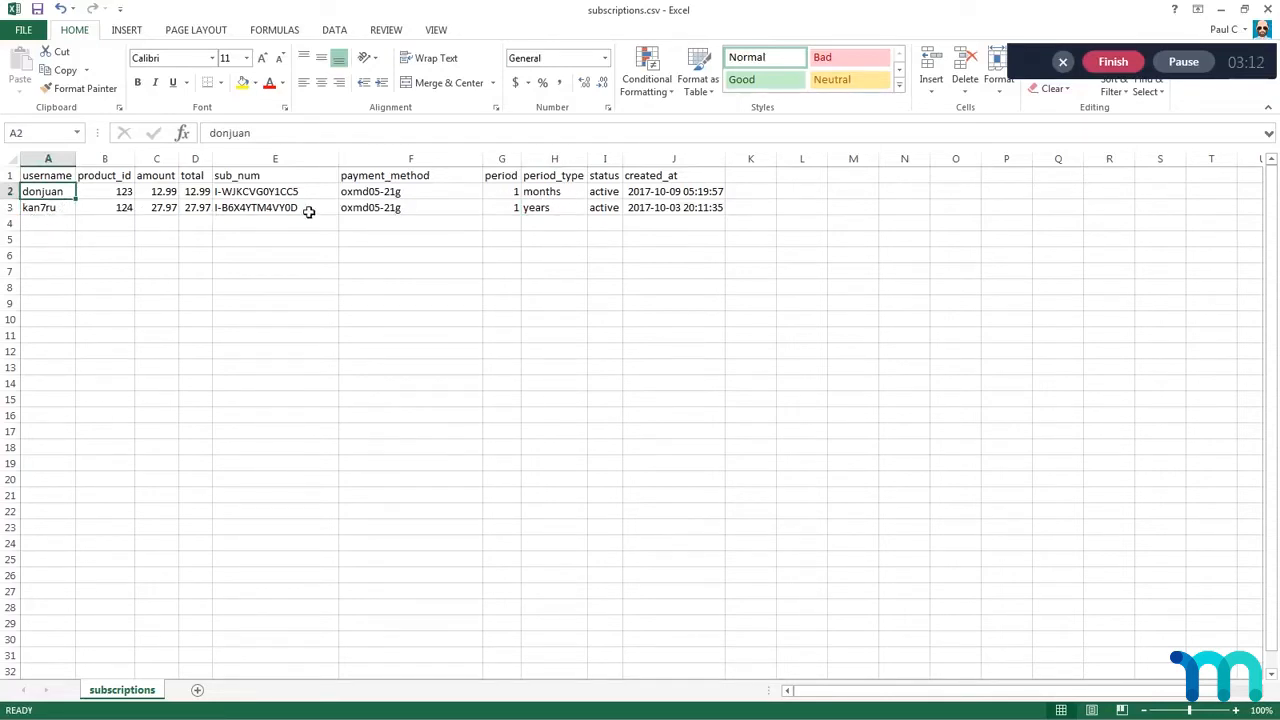
left_click(550, 215)
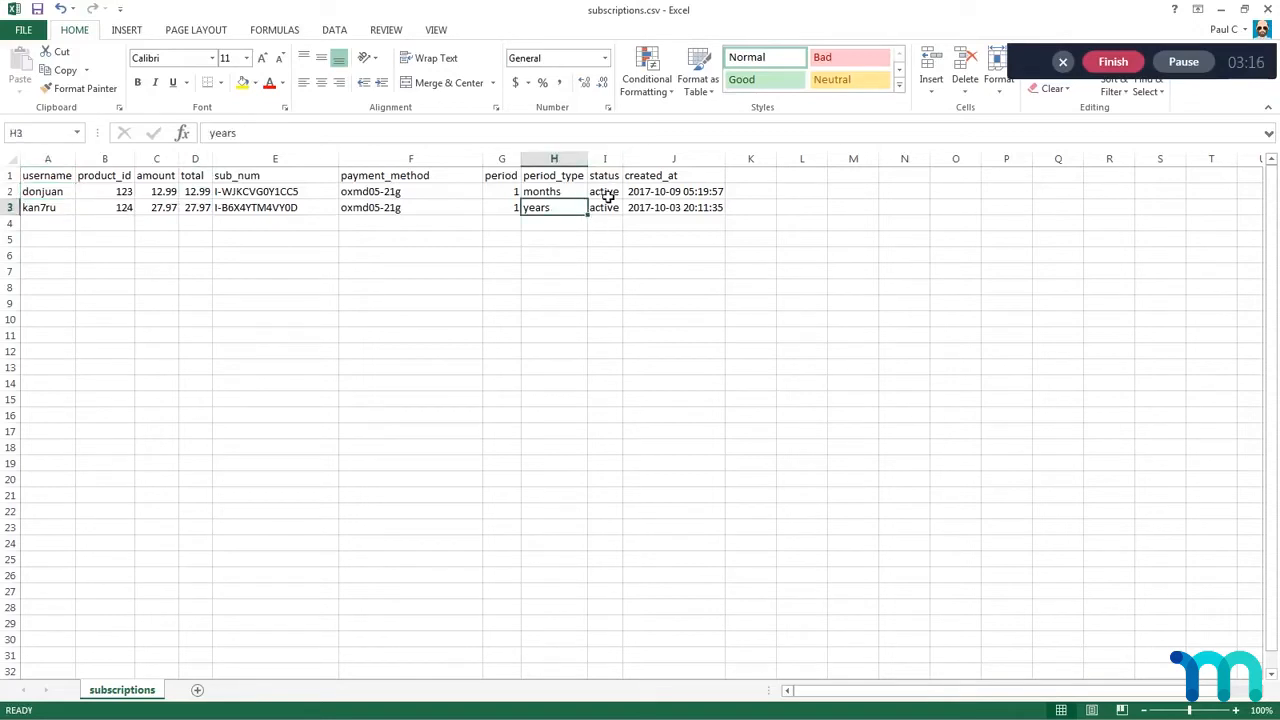
left_click_drag(608, 195, 607, 209)
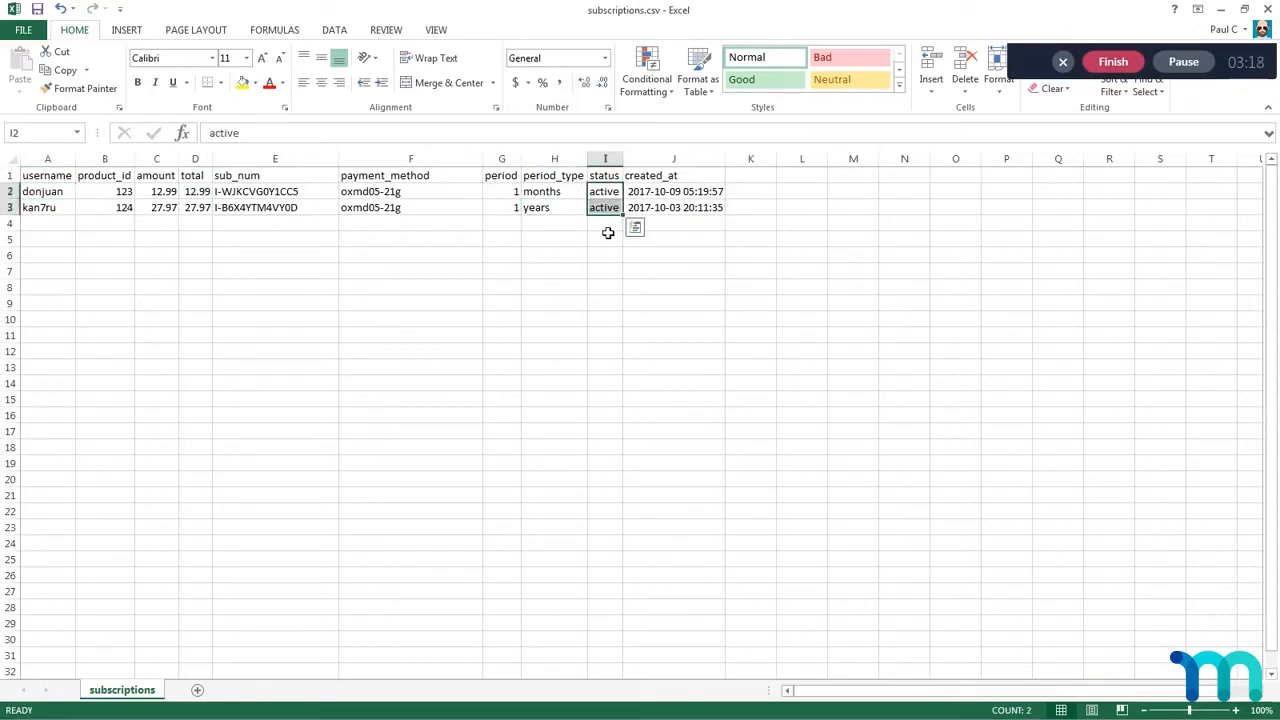
left_click(607, 227)
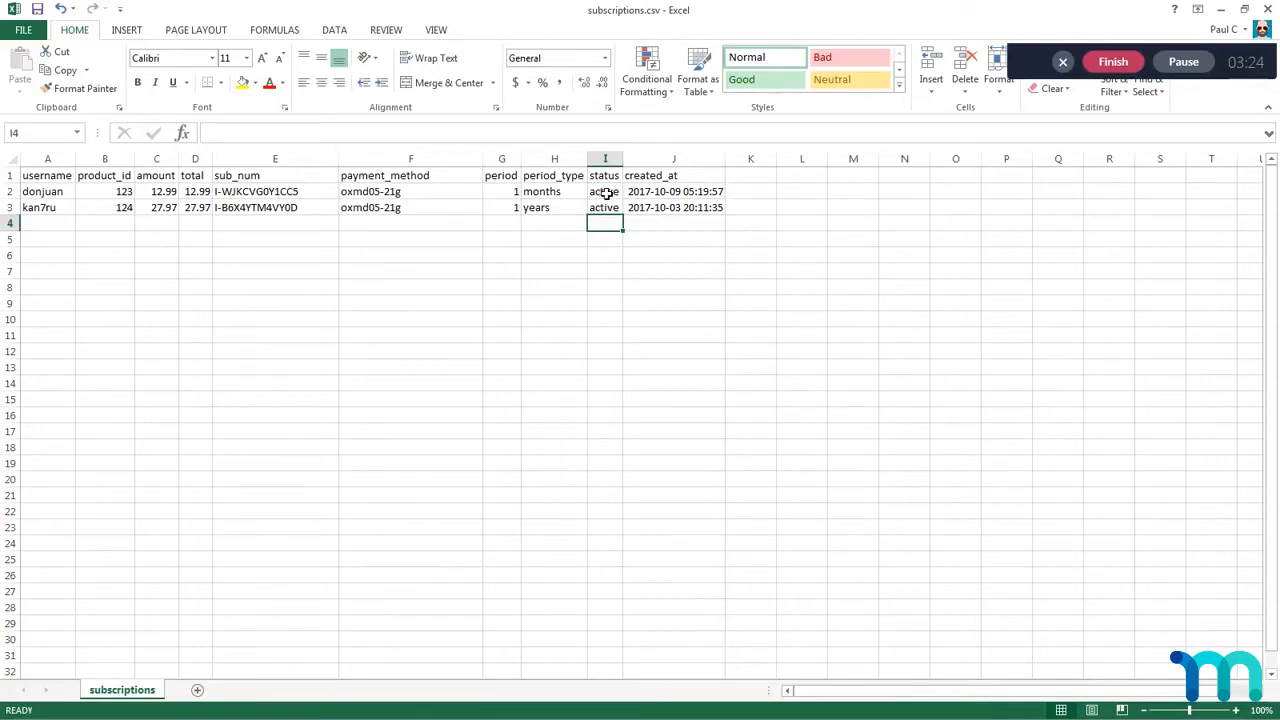
Step: Apply the custom number format yyyy-mm-dd hh:mm:ss to the created_at column, and review the dates in J2:J3
left_click(664, 199)
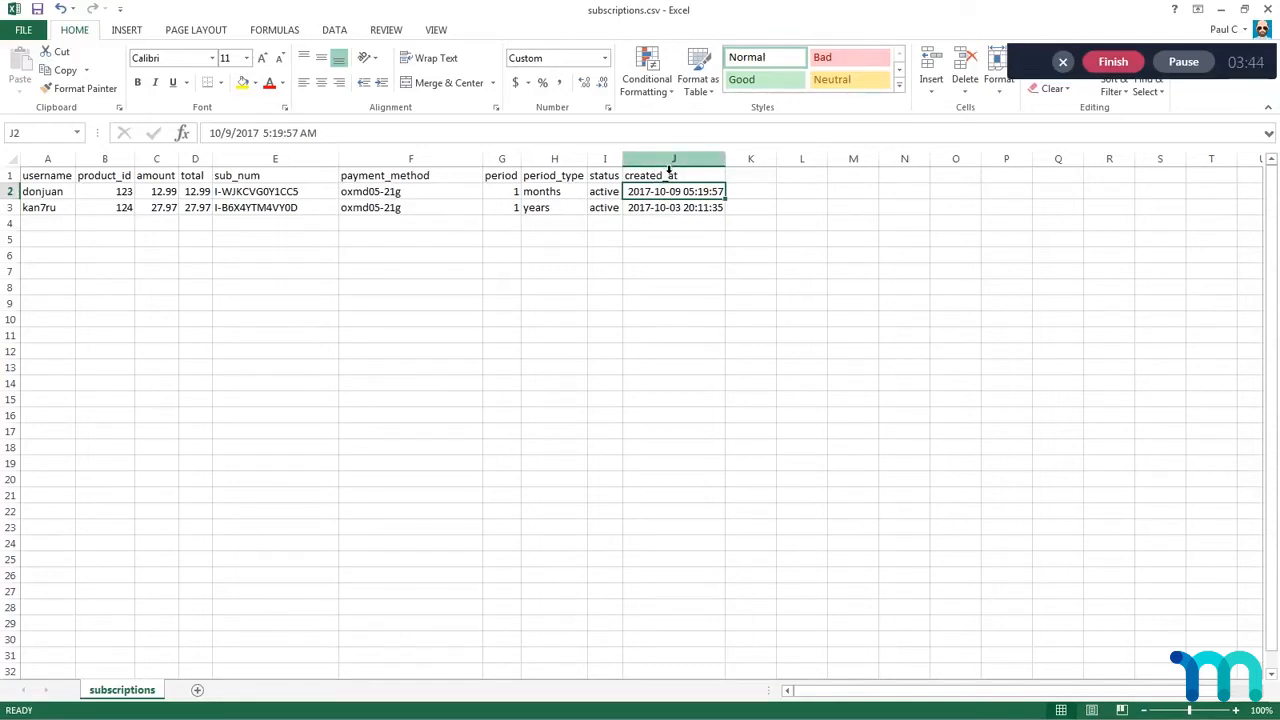
left_click(668, 168)
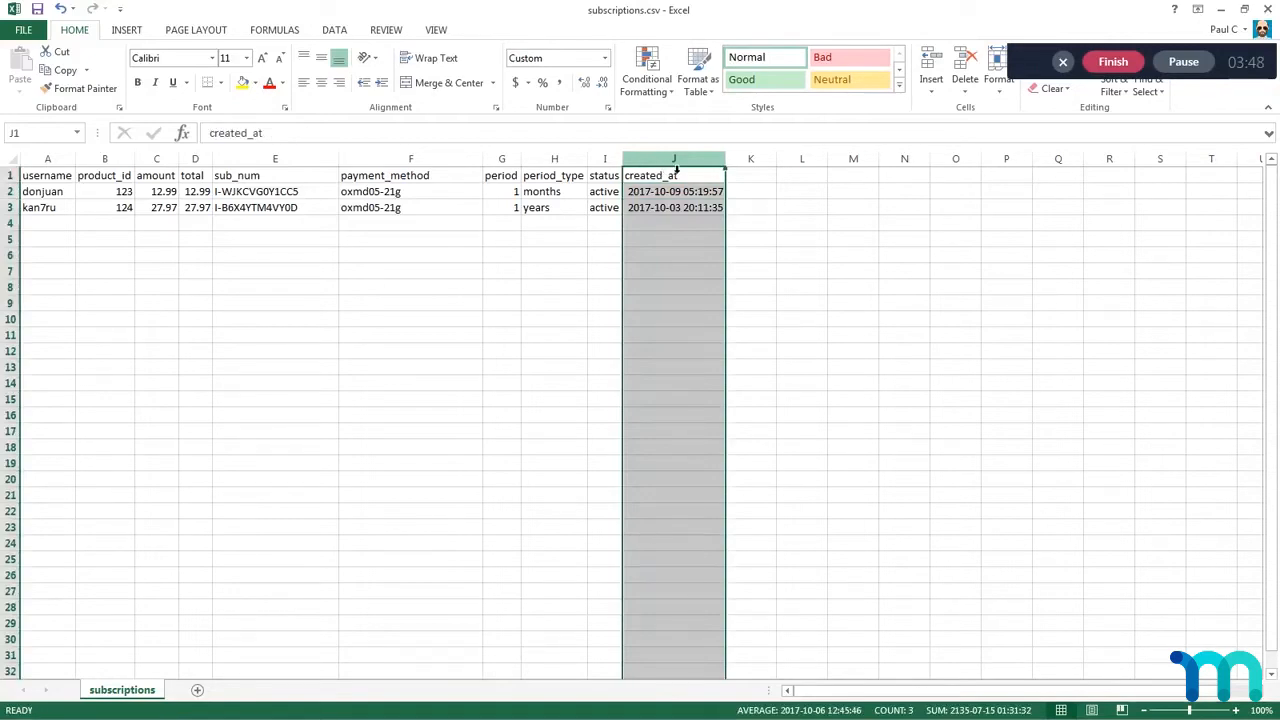
right_click(677, 172)
left_click(724, 330)
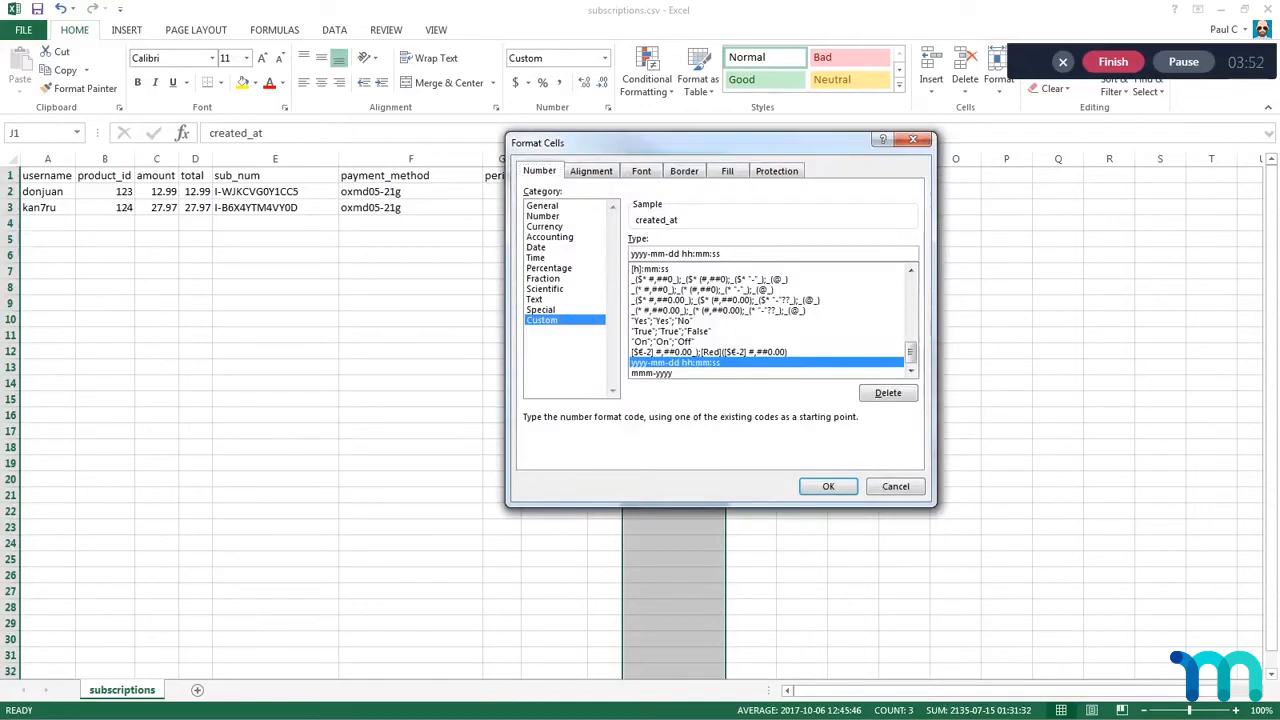
left_click_drag(720, 253, 630, 253)
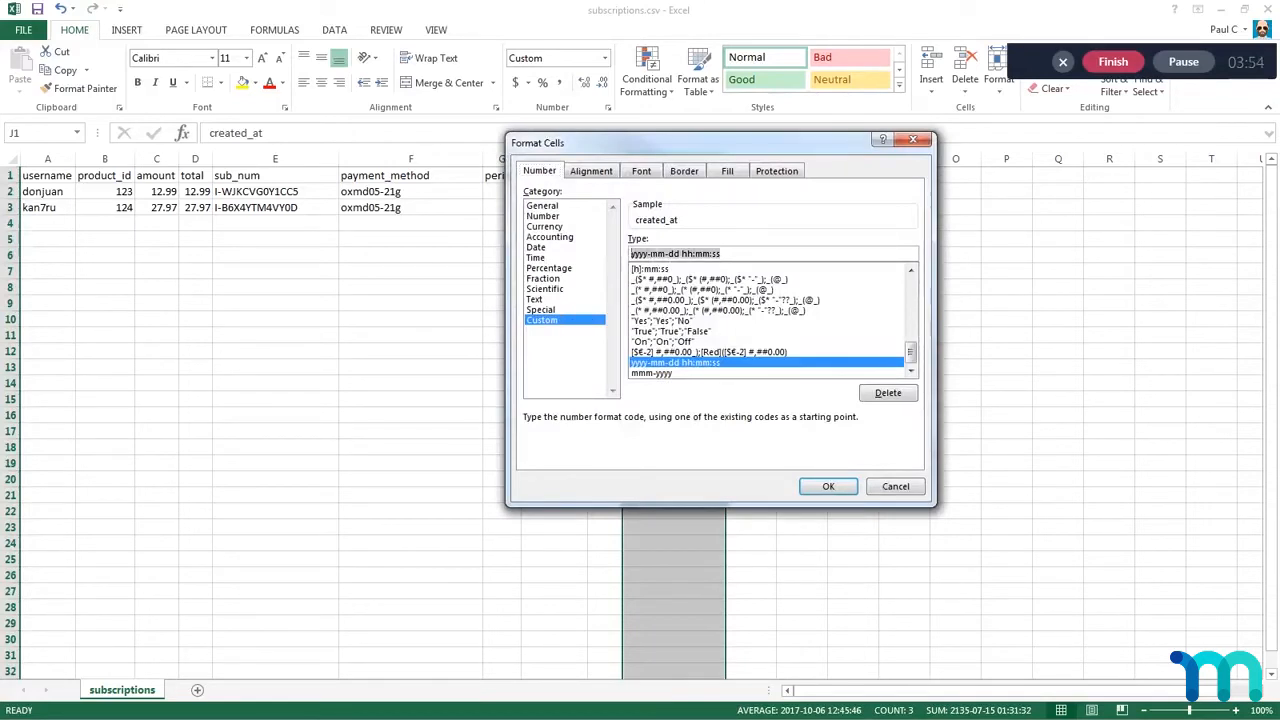
type("yyyy-")
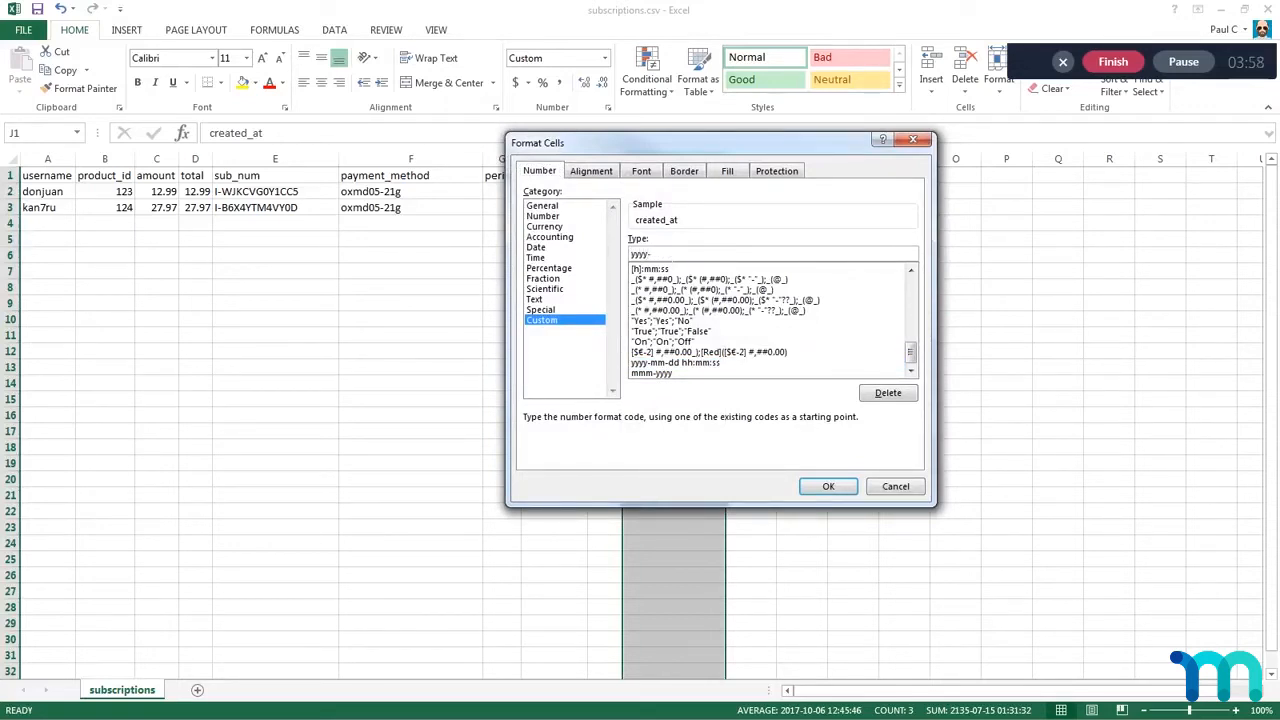
type("mm-dd")
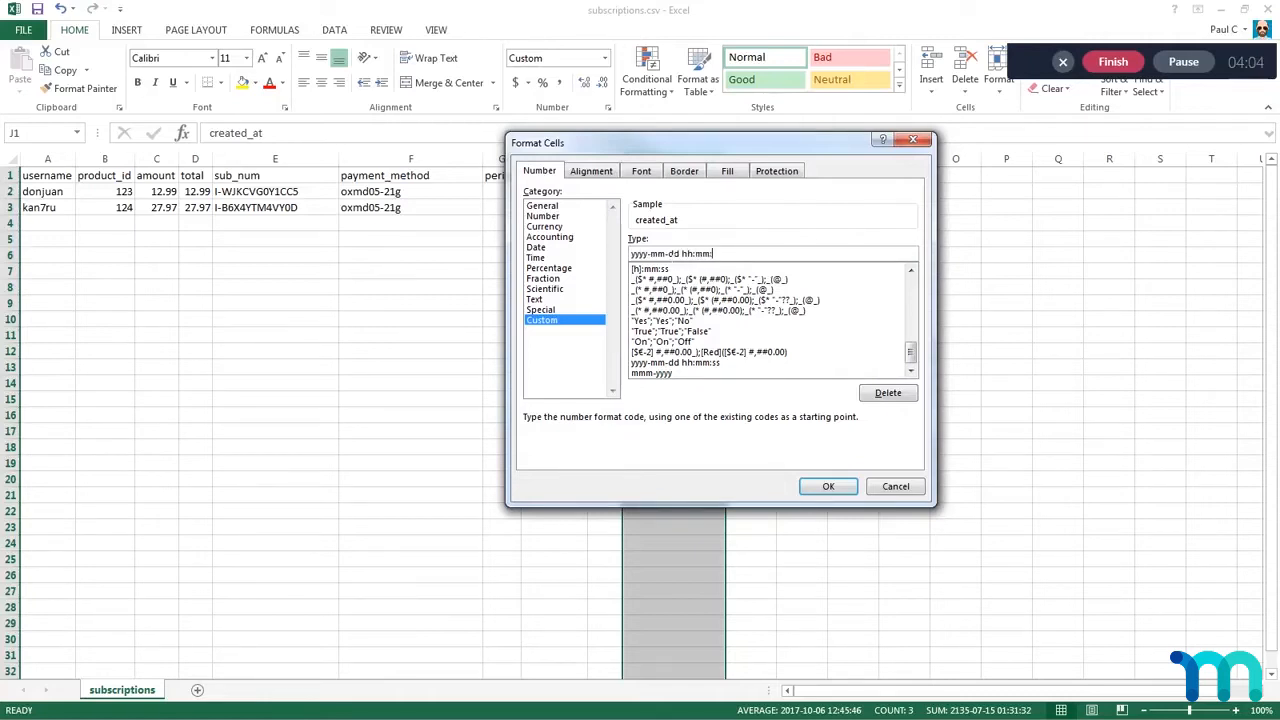
type("hh:mm:ss")
left_click(828, 486)
left_click(774, 273)
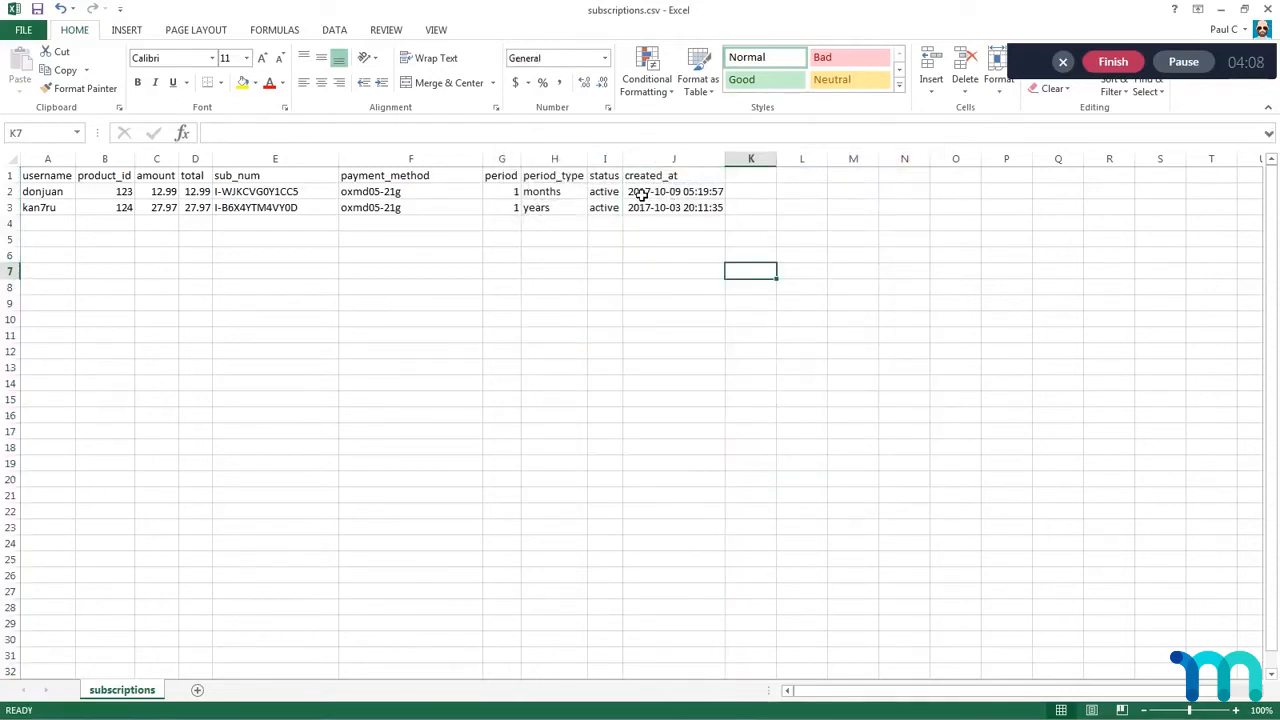
left_click_drag(641, 195, 655, 208)
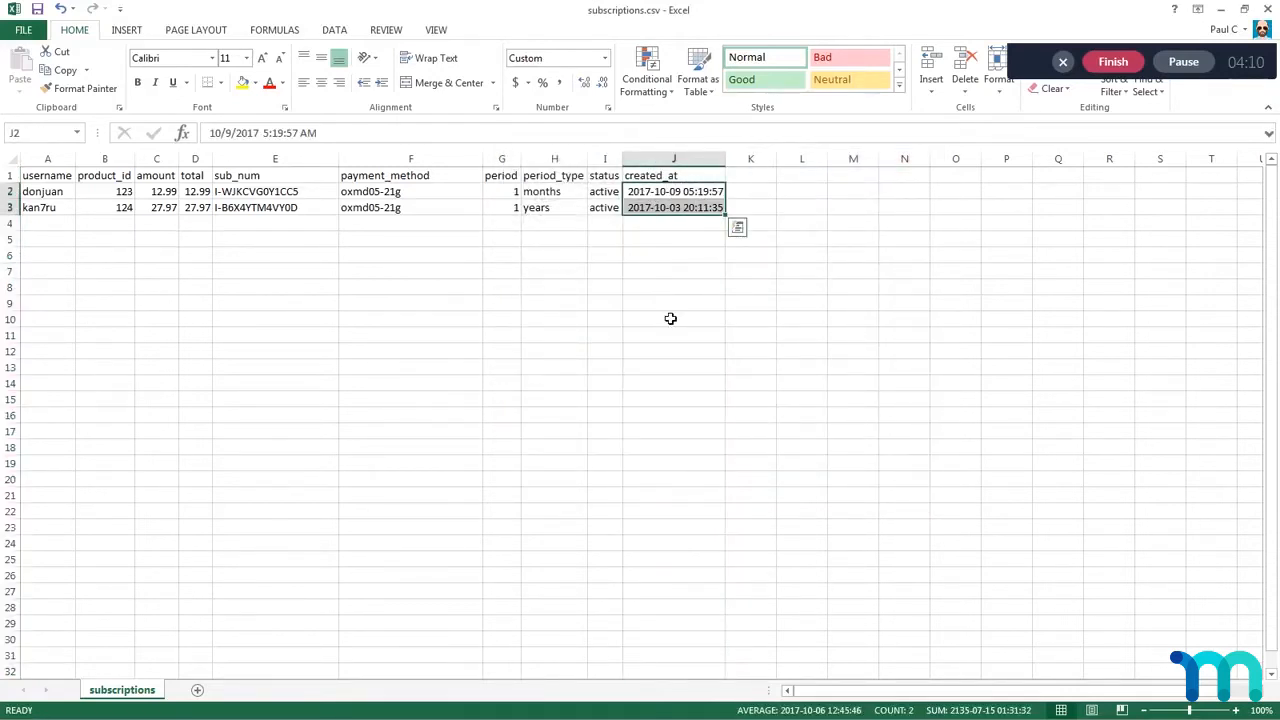
left_click(770, 289)
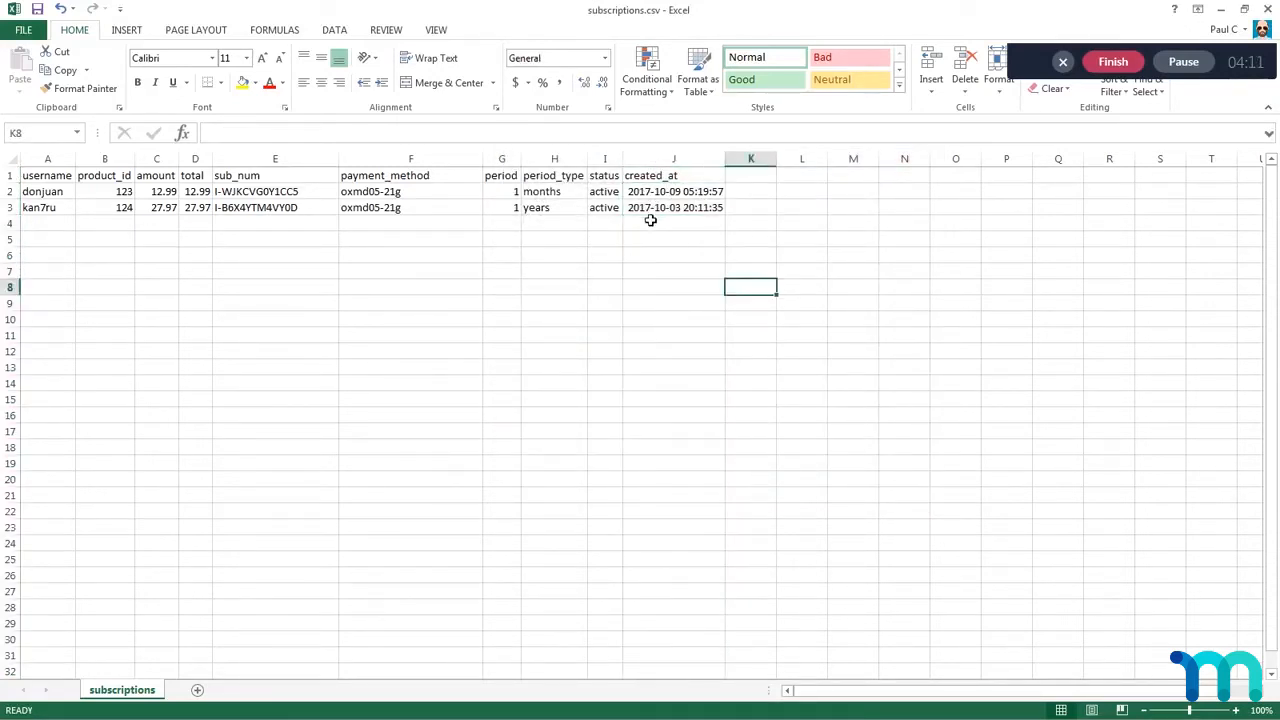
Step: Check the CSV (Comma delimited) file type in the Save As options for subscriptions.csv, and return to the sheet without saving
left_click(30, 29)
left_click(50, 192)
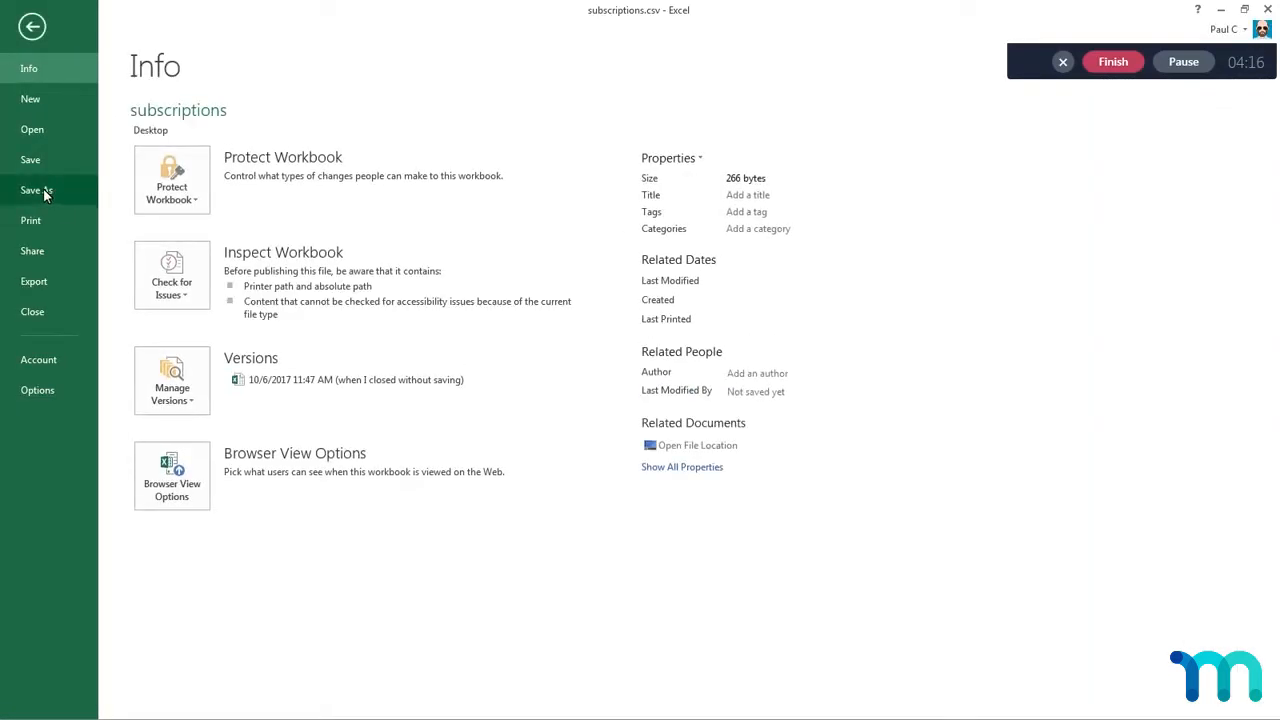
left_click(417, 170)
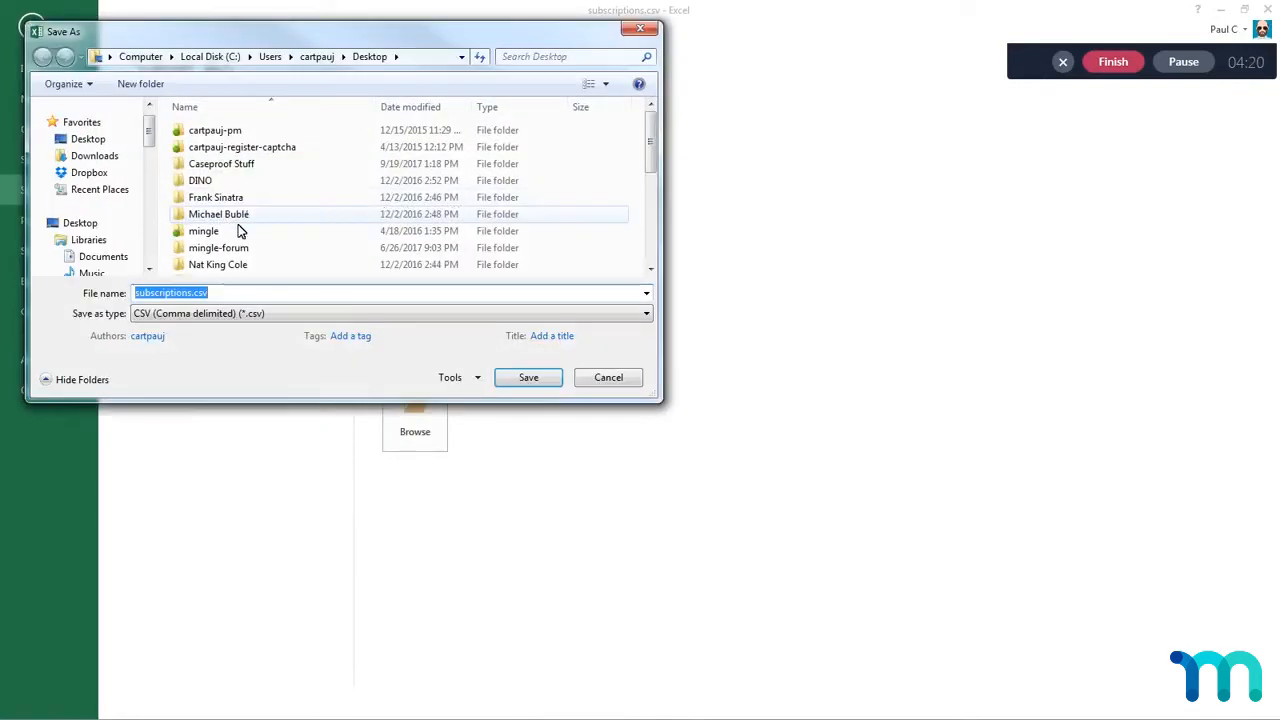
left_click(255, 313)
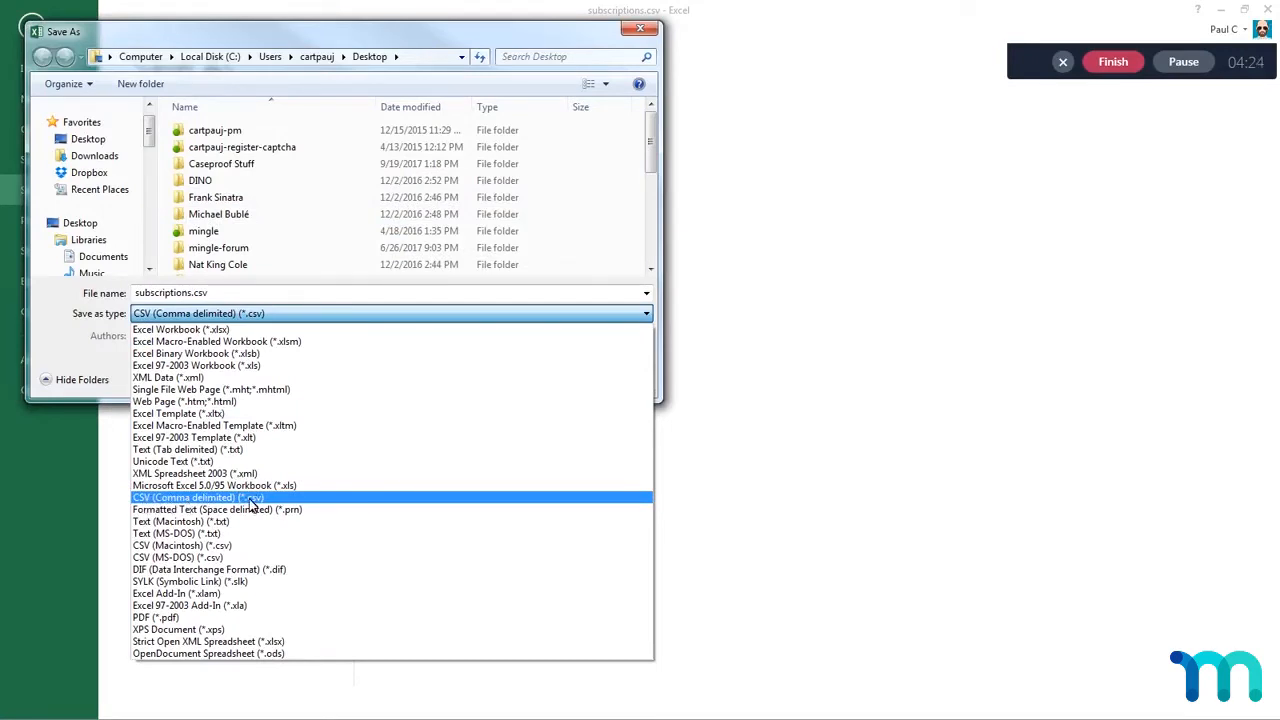
left_click(160, 503)
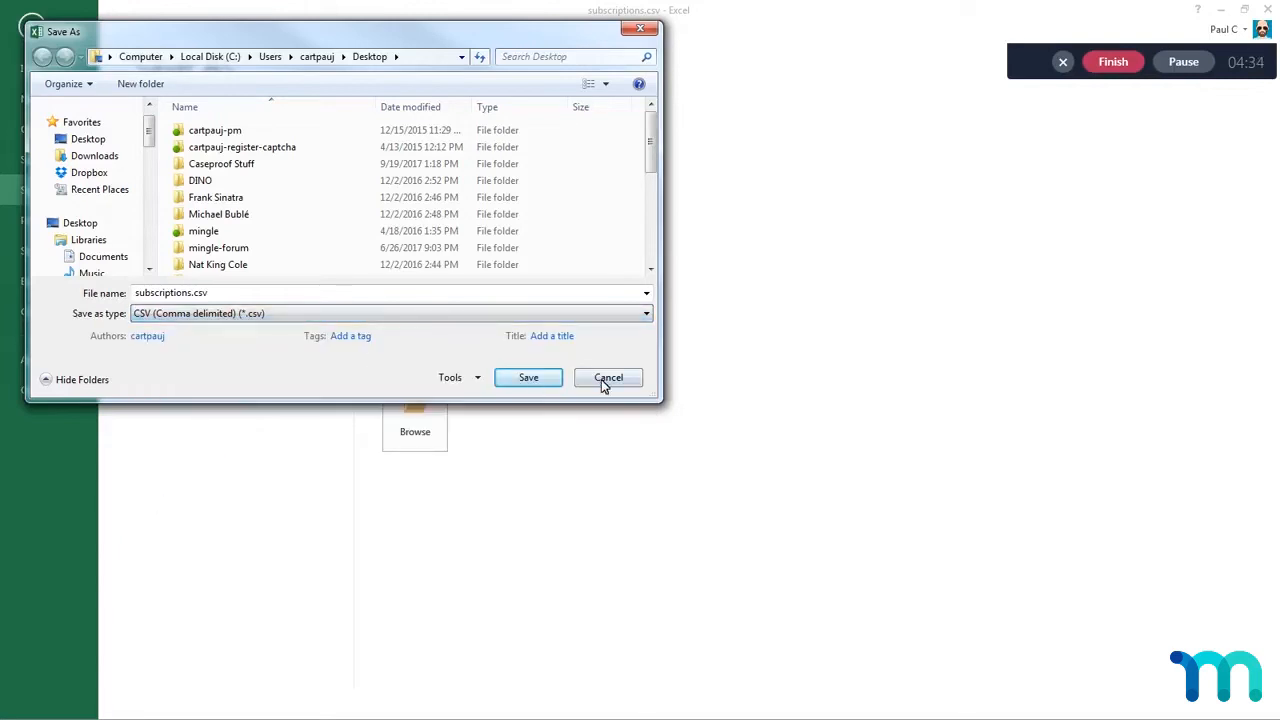
left_click(605, 383)
left_click(44, 48)
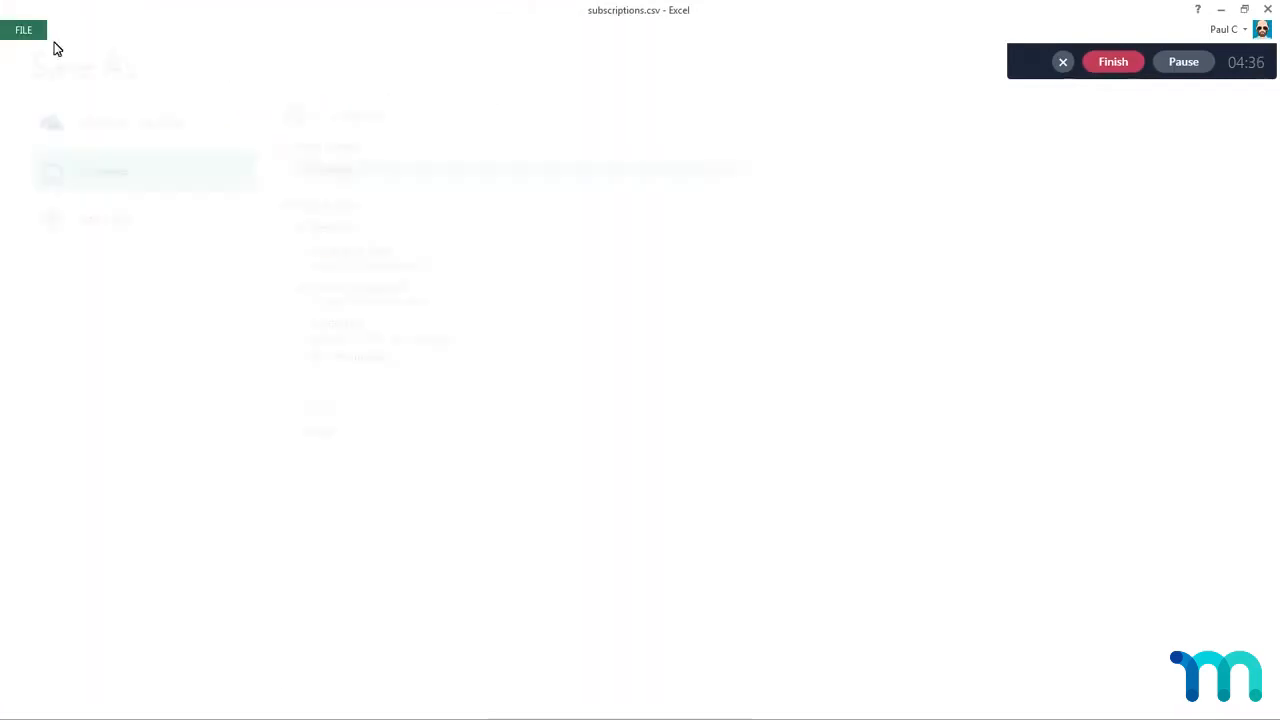
left_click(423, 246)
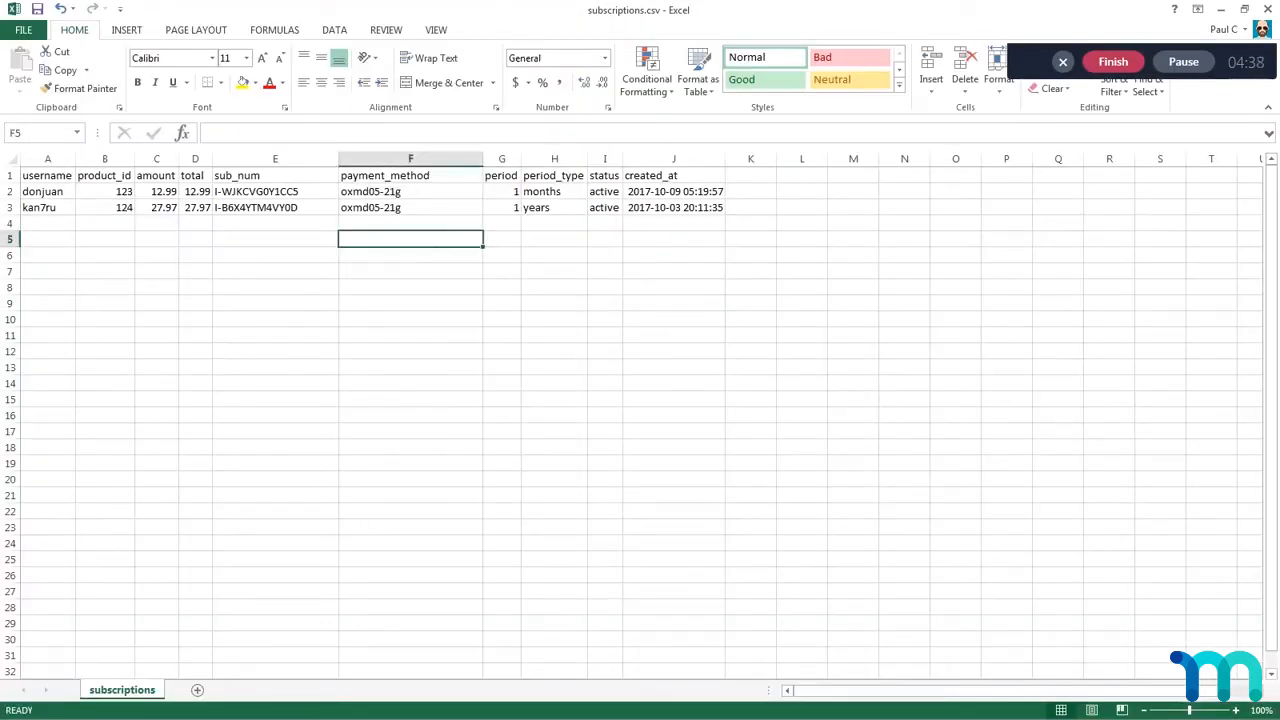
Step: Compare the columns of transactions1.csv with subscriptions.csv, reviewing the expires_at column and the first transaction's username through payment_method values
key("alt+Tab")
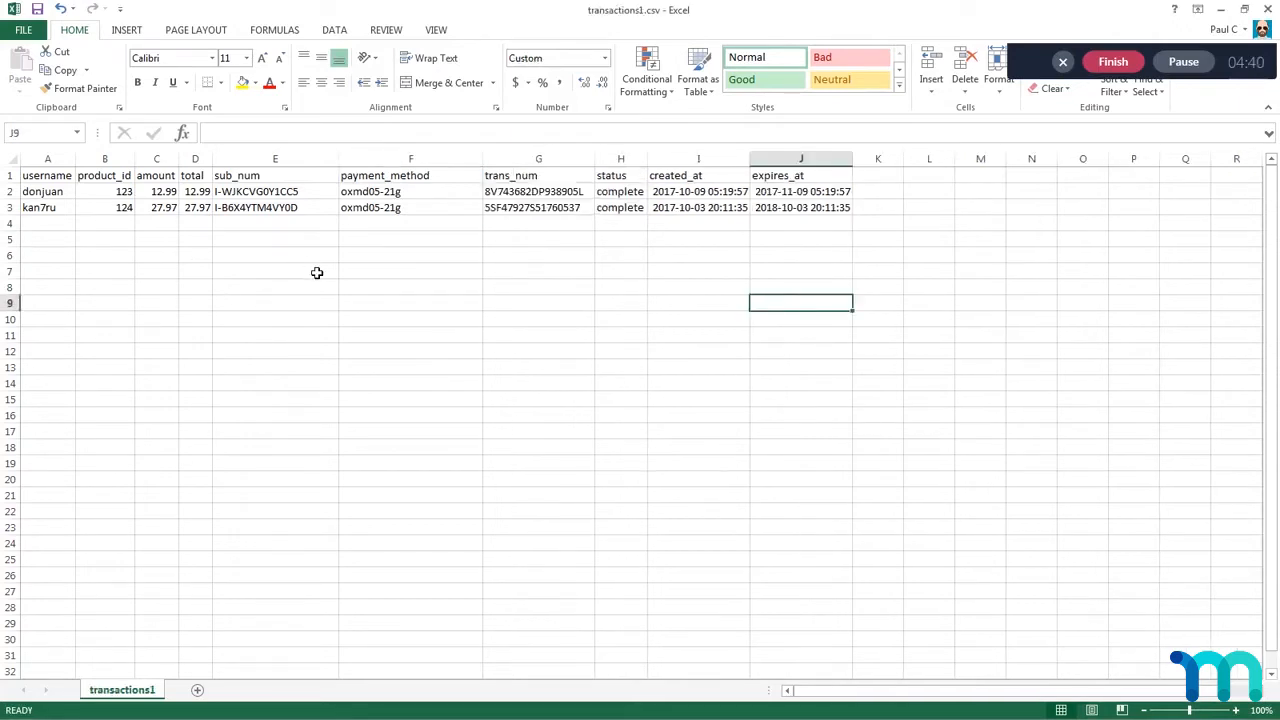
left_click(936, 273)
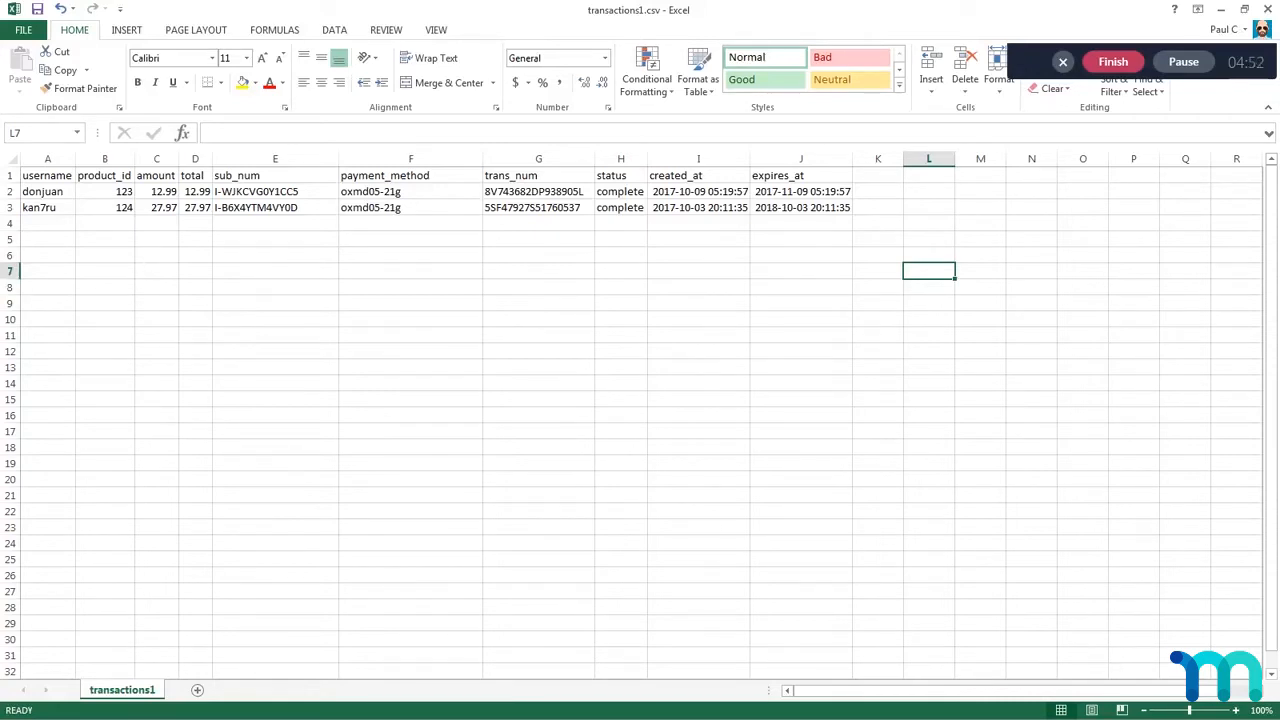
key("alt+Tab")
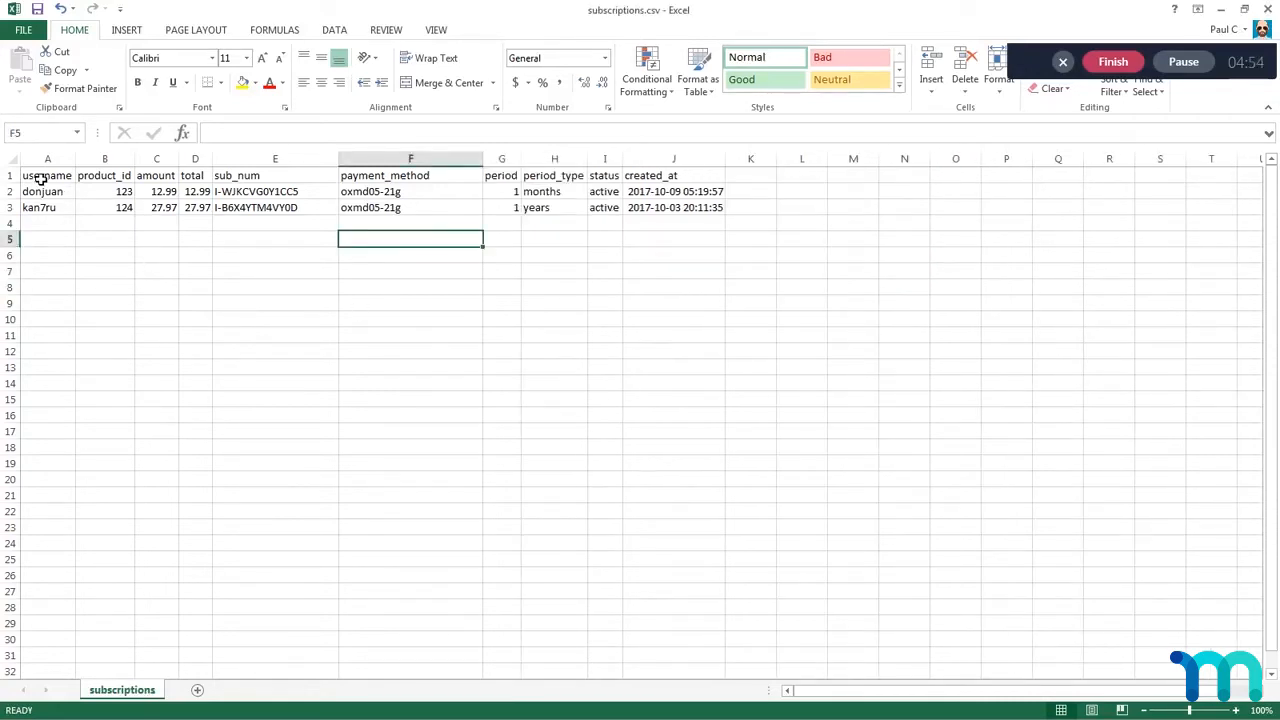
key("alt+Tab")
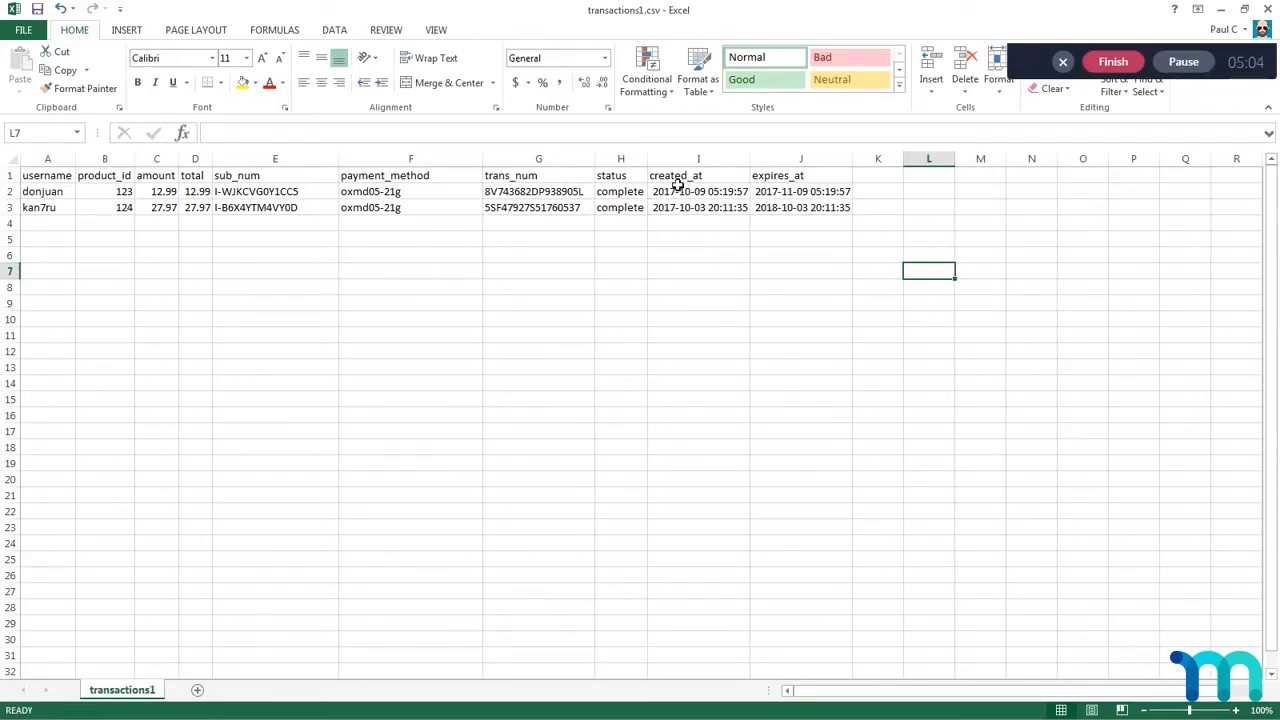
left_click(802, 161)
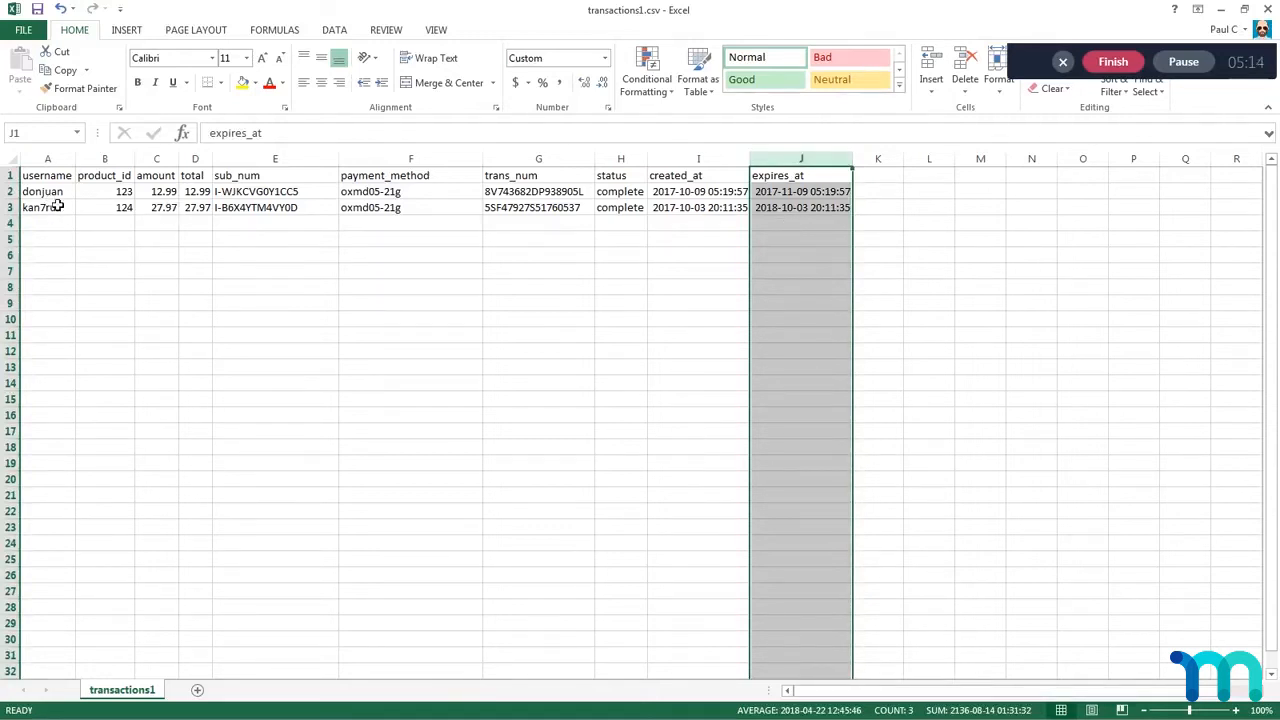
left_click_drag(55, 195, 396, 198)
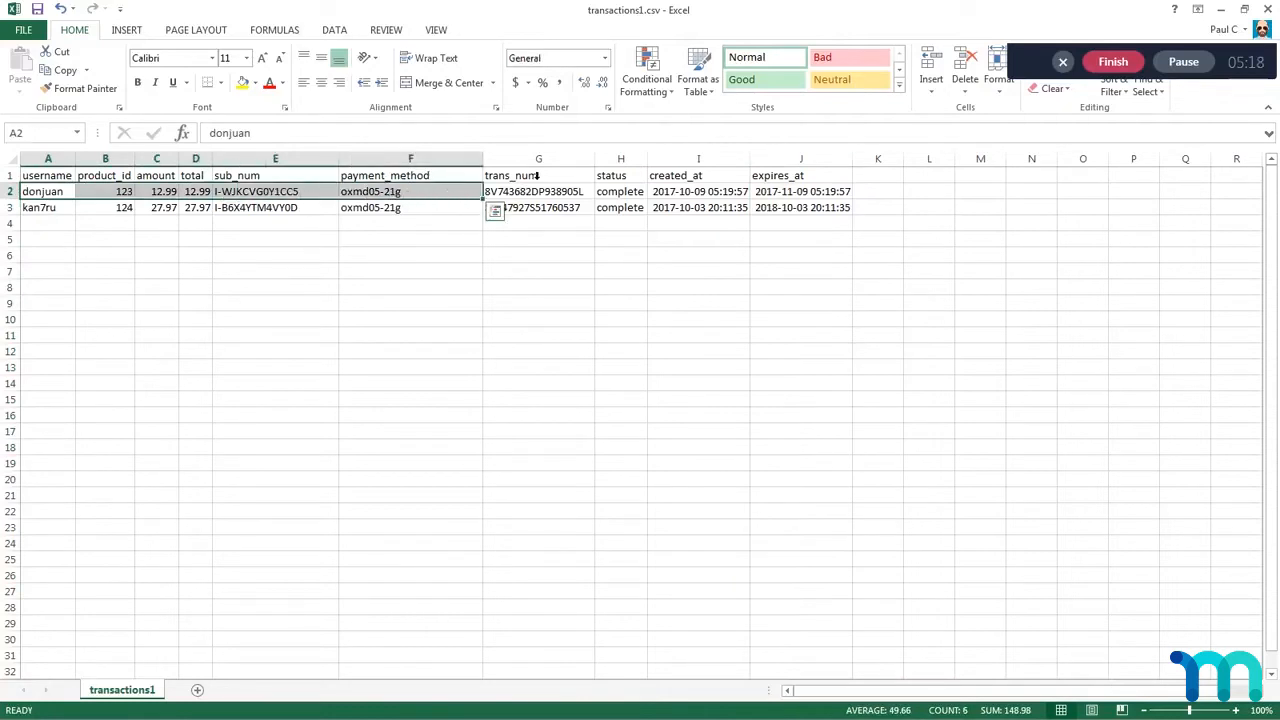
Step: Examine the trans_num values of both transactions in G2 and G3, and review the status values in H2:H3
left_click(535, 160)
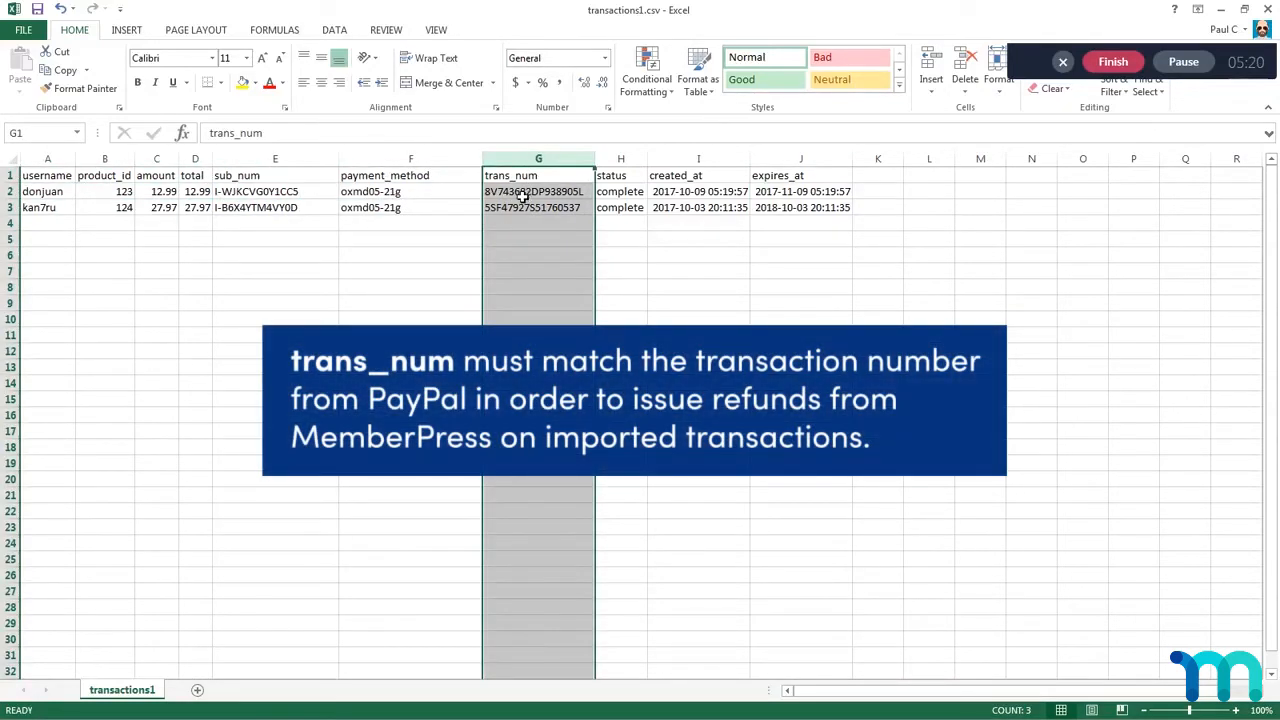
left_click(523, 196)
key("Down")
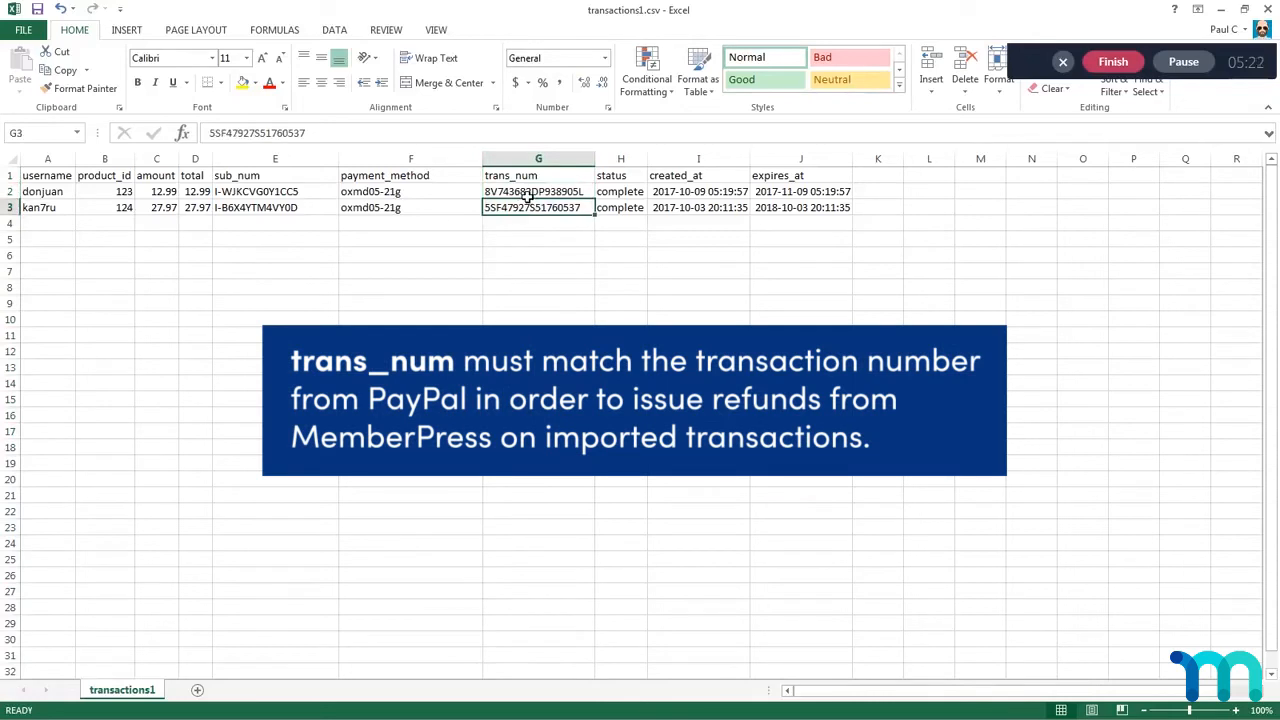
key("Up")
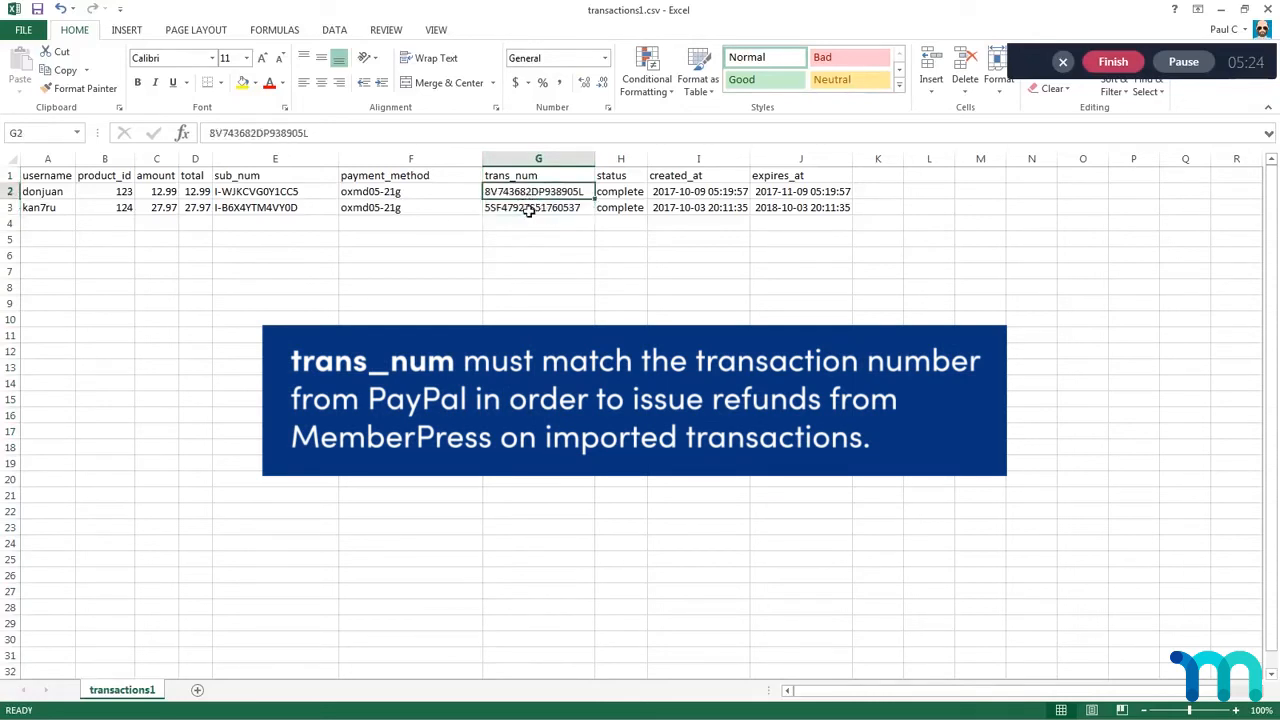
left_click(530, 210)
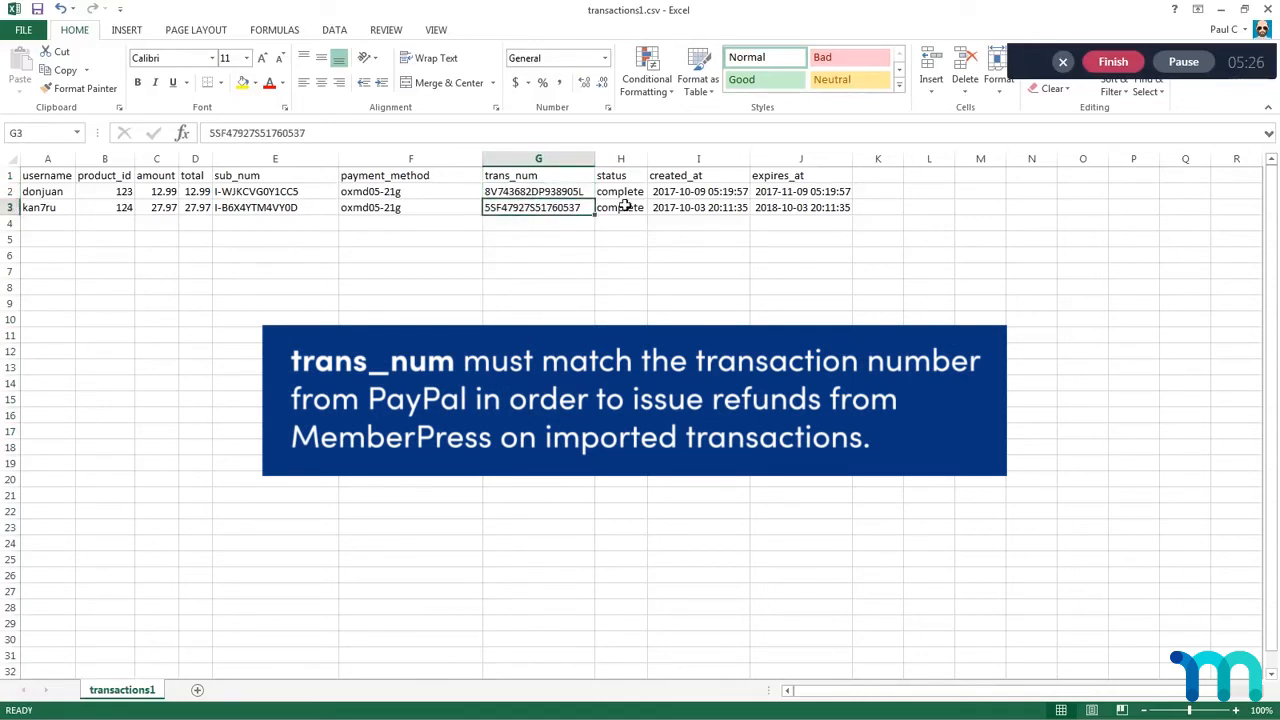
left_click_drag(620, 192, 622, 208)
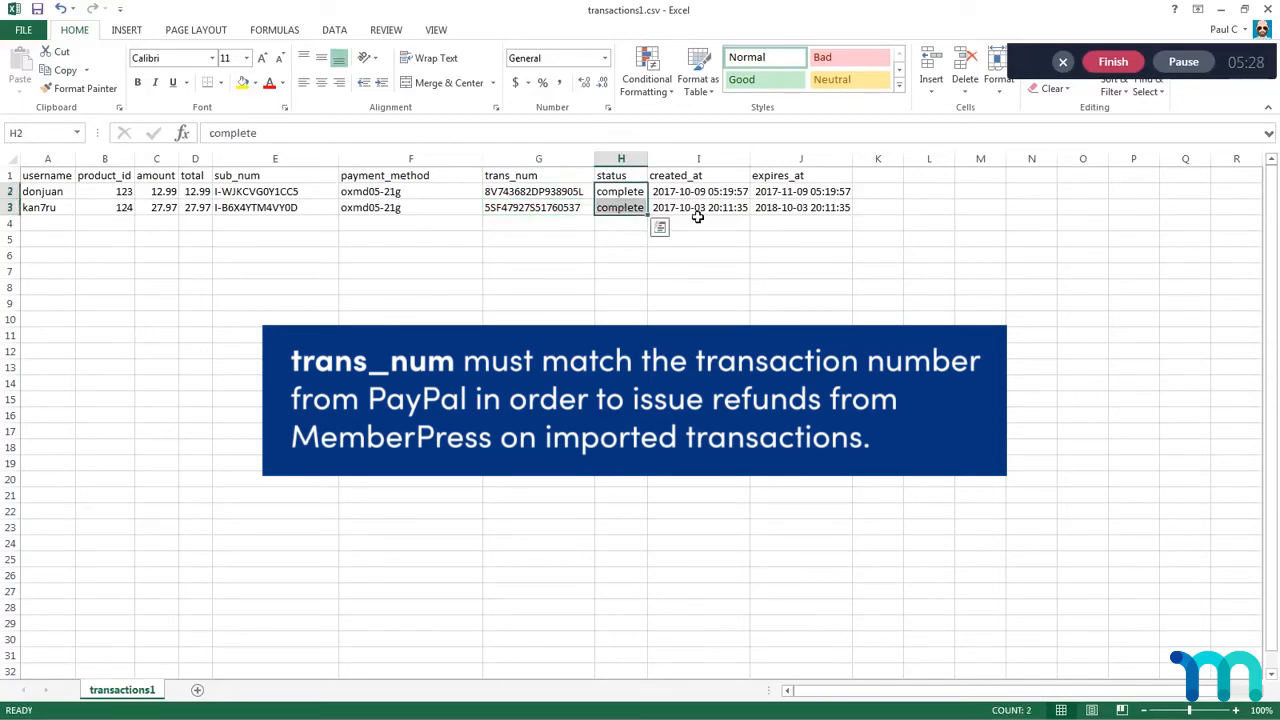
Step: Compare the created_at dates in I2:I3 of transactions1.csv with those in J2:J3 of subscriptions.csv
left_click(700, 178)
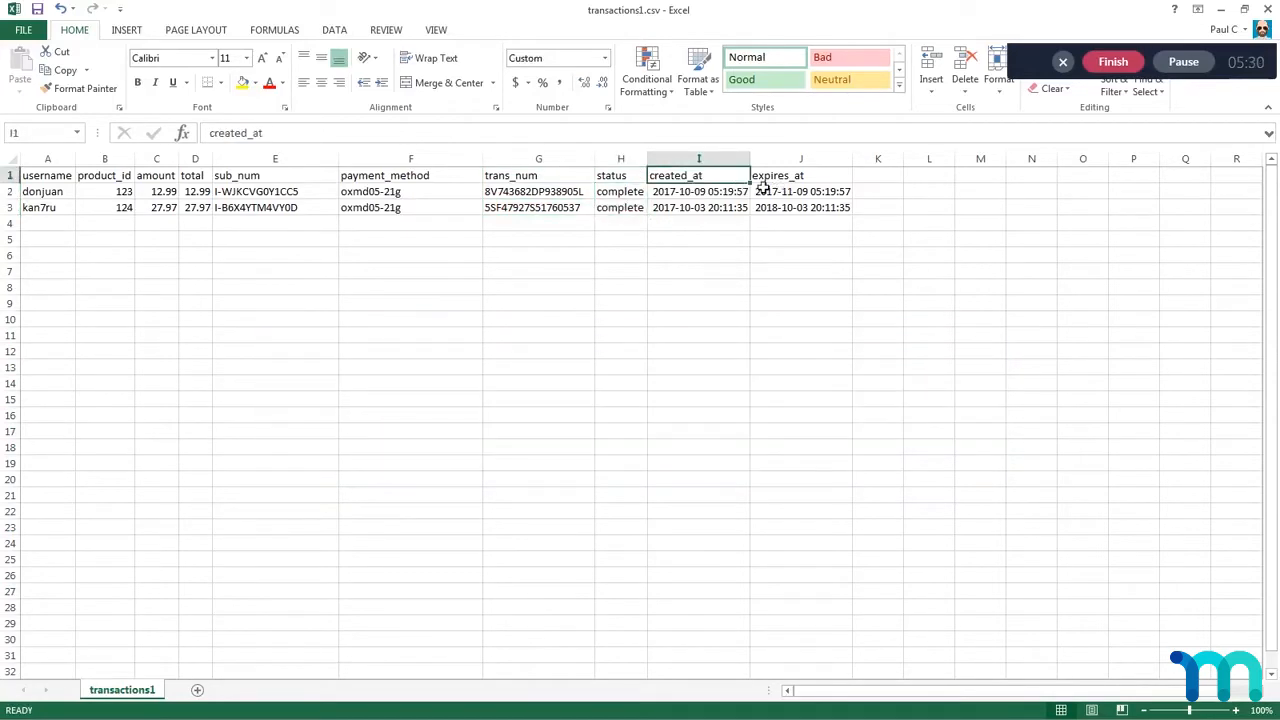
left_click_drag(690, 196, 690, 210)
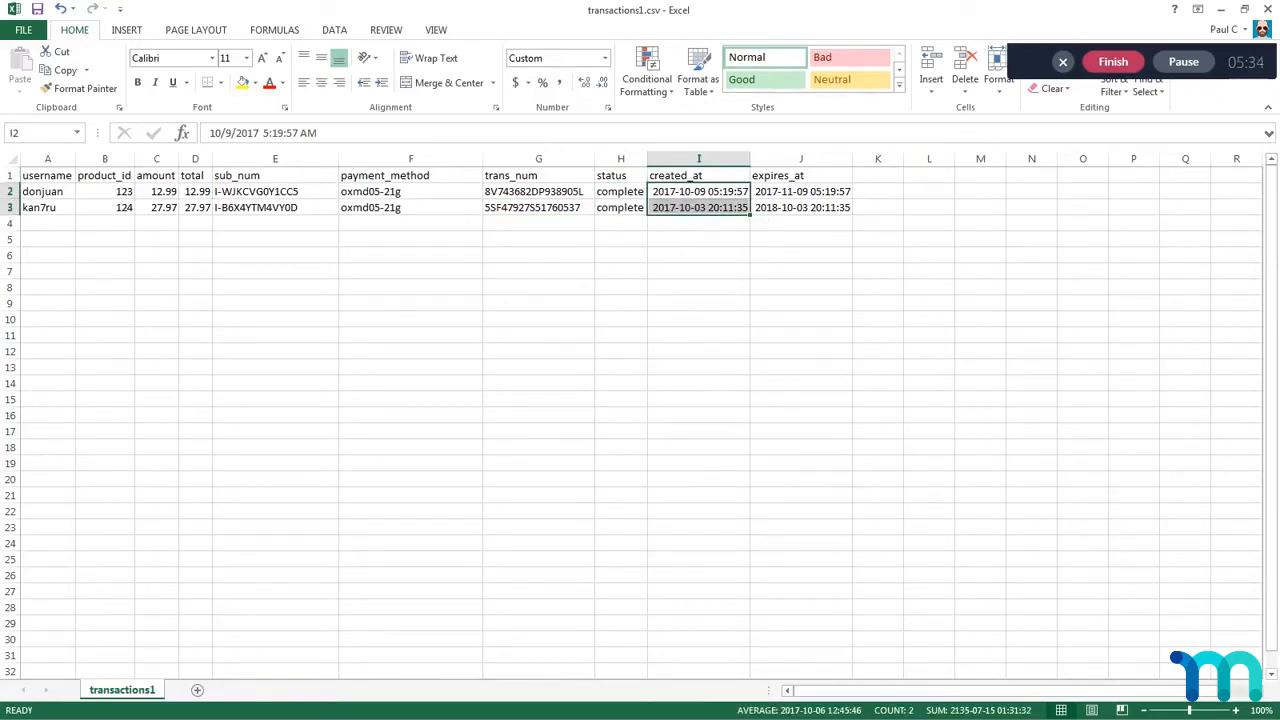
key("alt+Tab")
left_click_drag(643, 194, 645, 211)
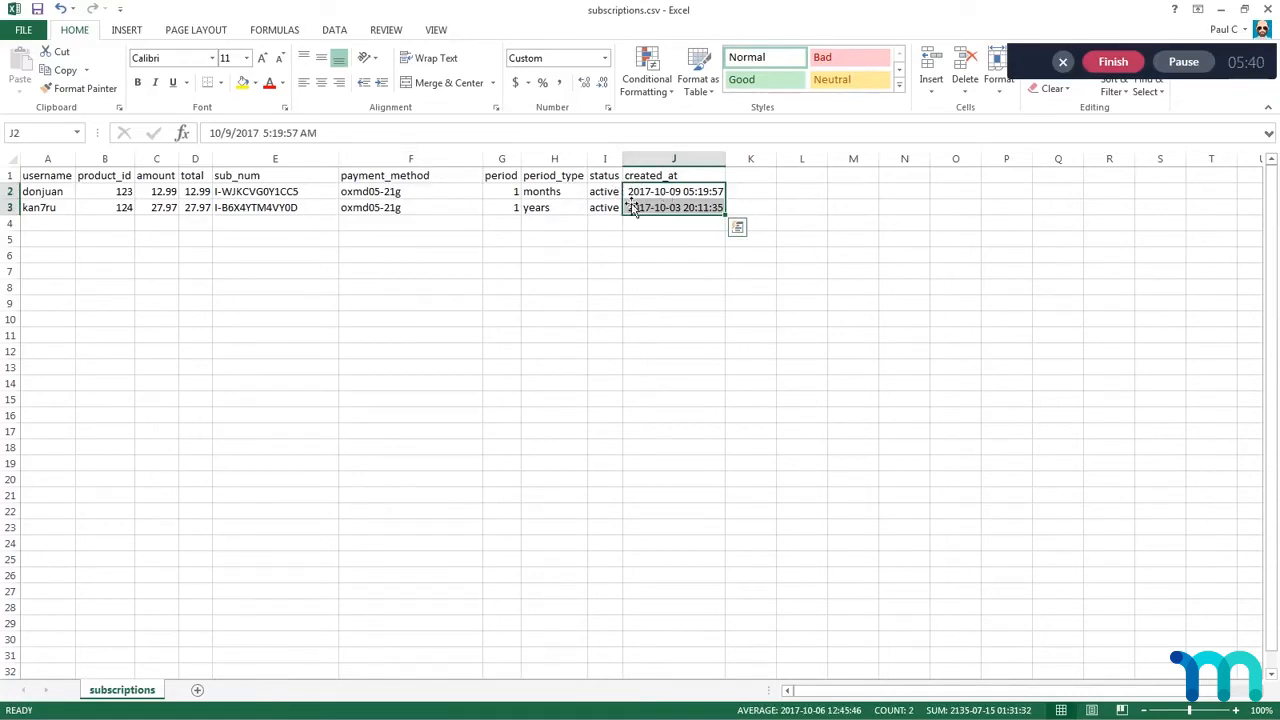
left_click(630, 192)
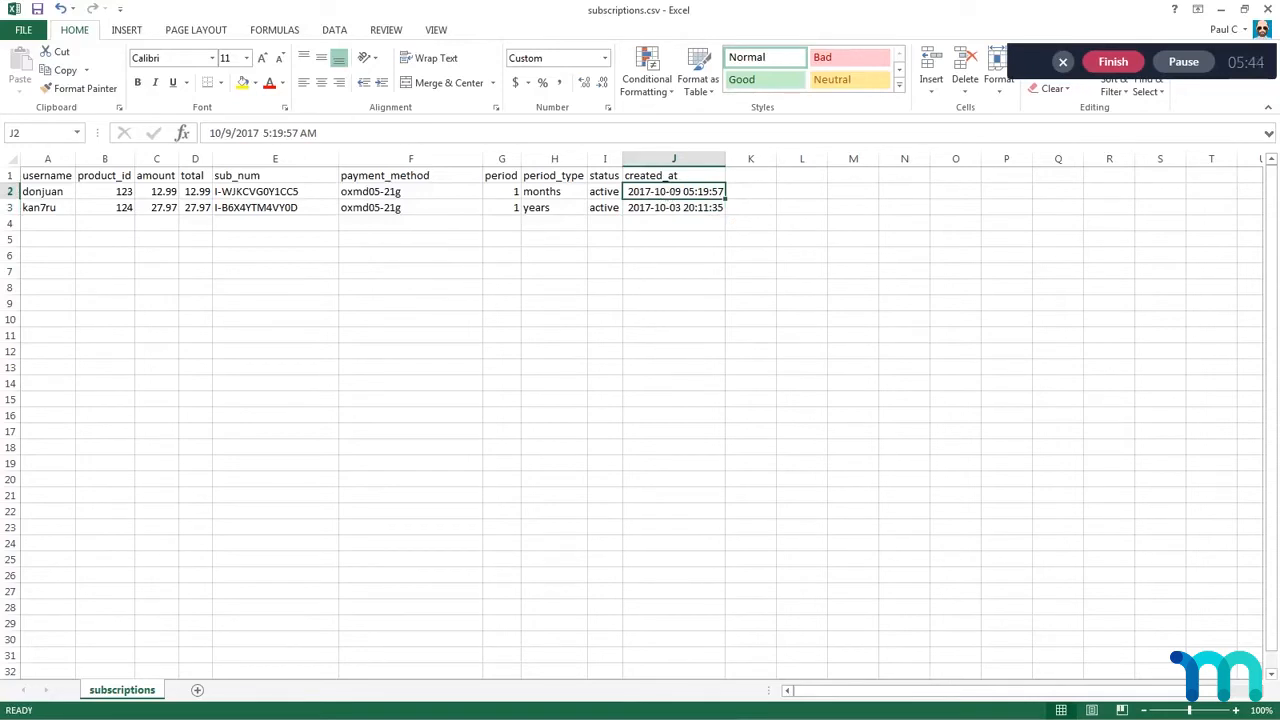
Step: Return to transactions1.csv and compare each transaction's created_at date with its expires_at date in rows 2 and 3
key("alt+Tab")
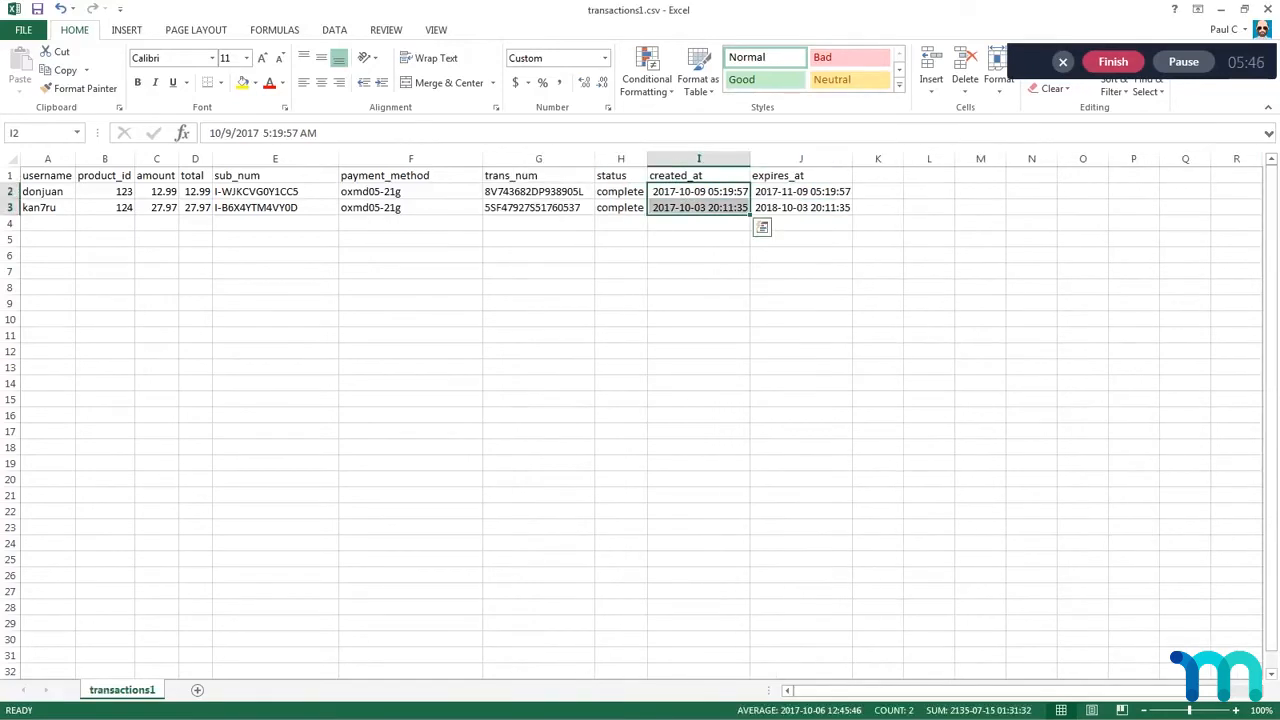
left_click(684, 197)
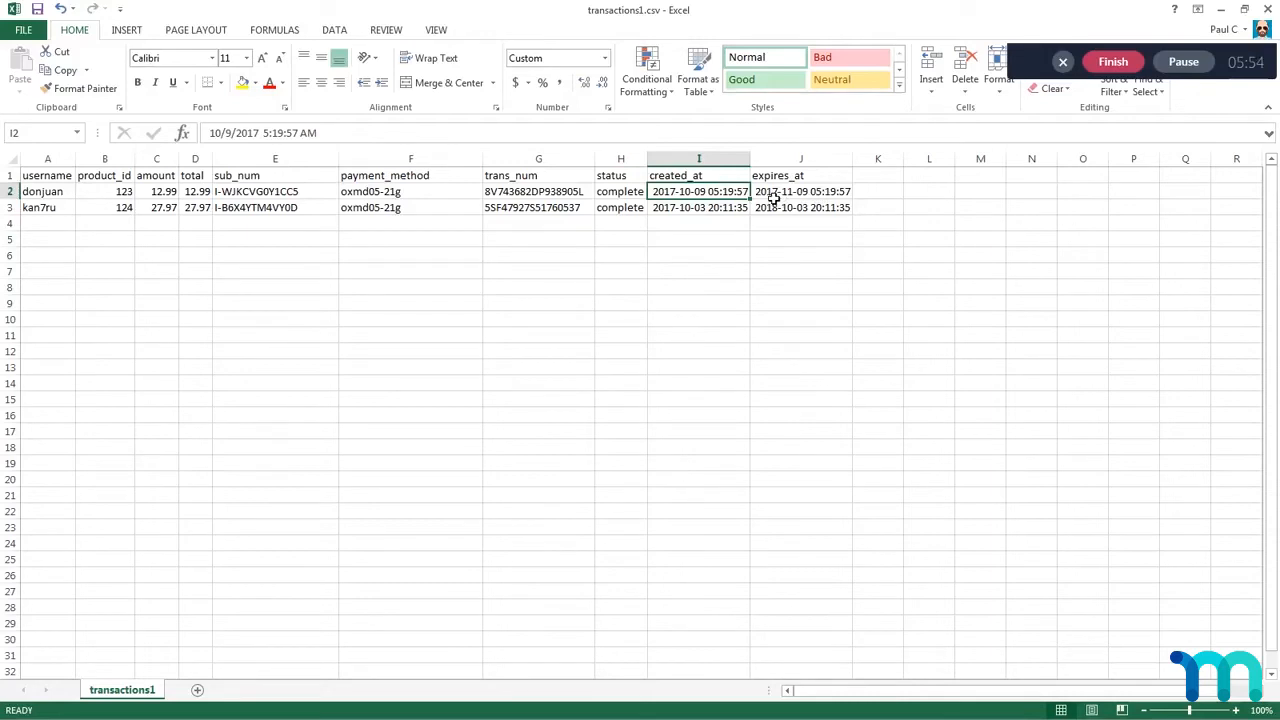
left_click(814, 197)
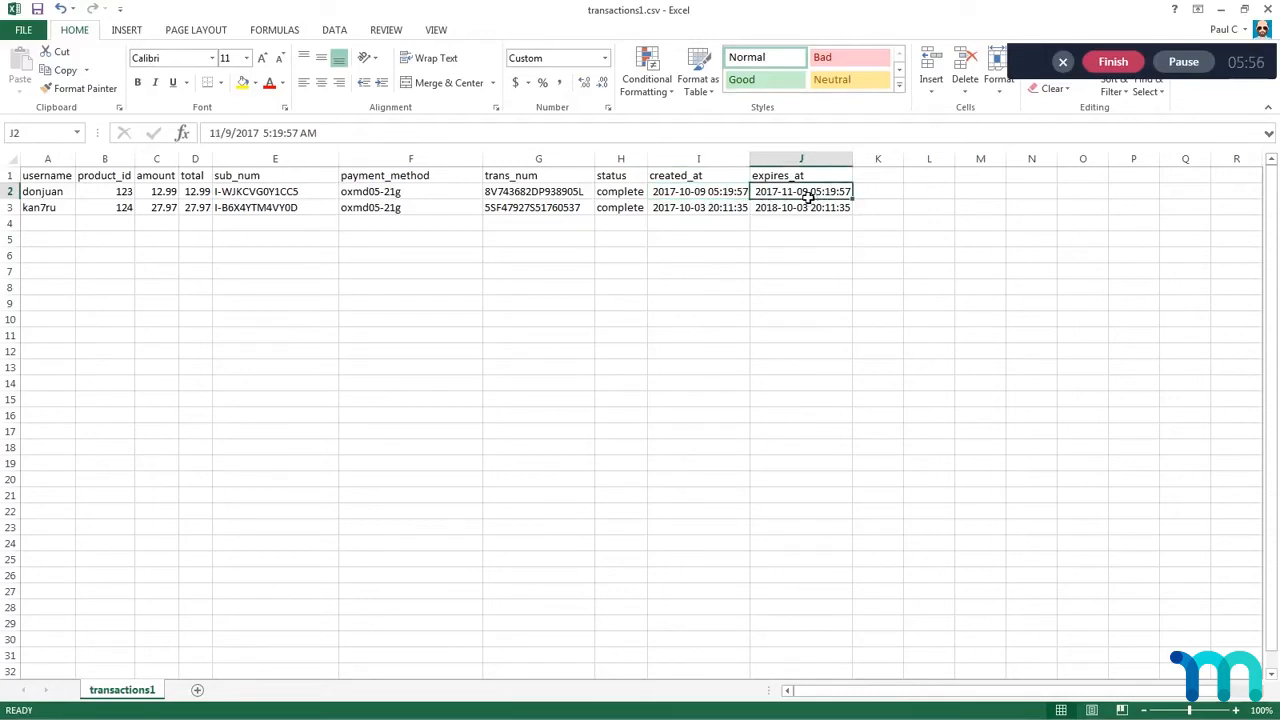
left_click(706, 210)
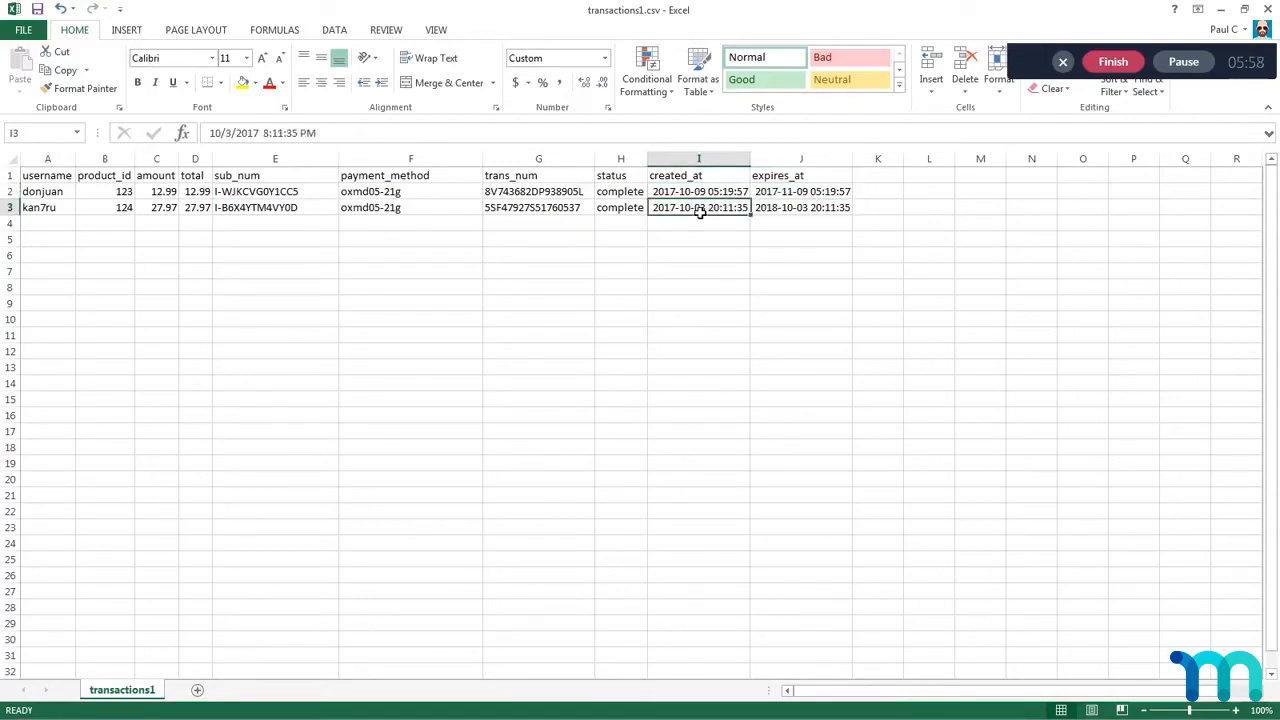
left_click(779, 212)
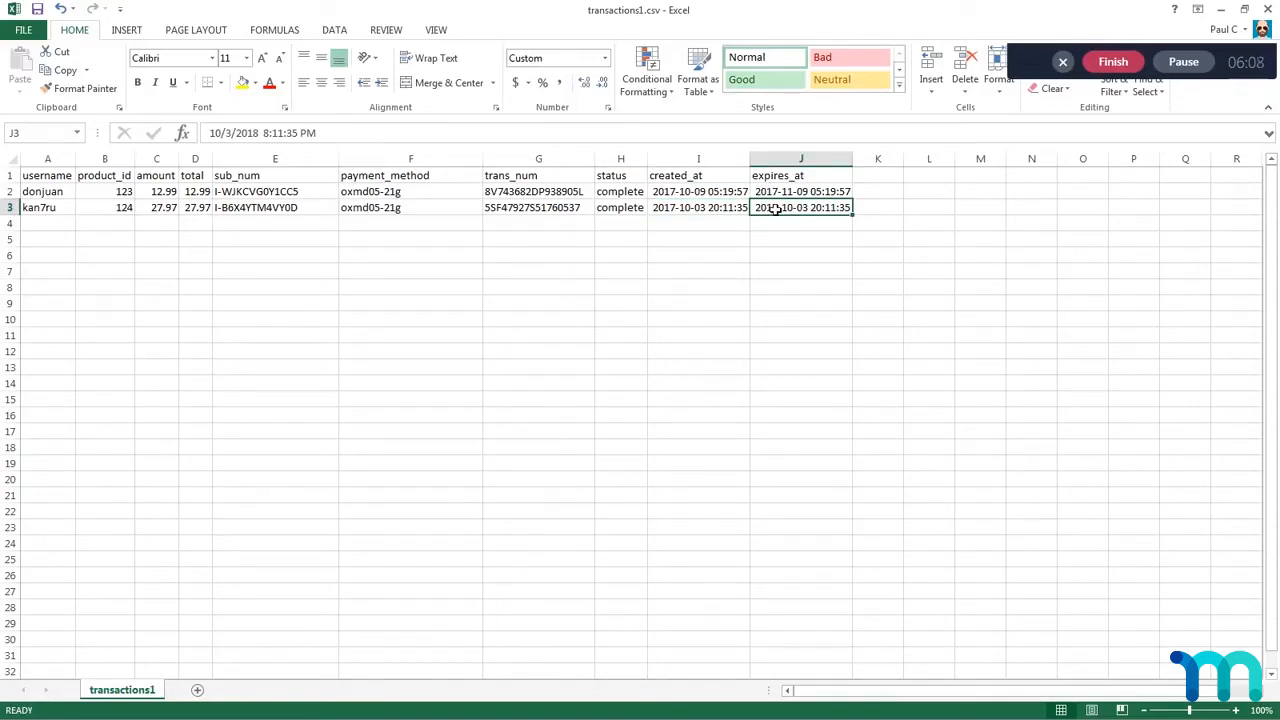
Step: Recheck the second transaction's created_at date in I3 and the first transaction's expires_at and created_at dates in row 2
left_click(726, 215)
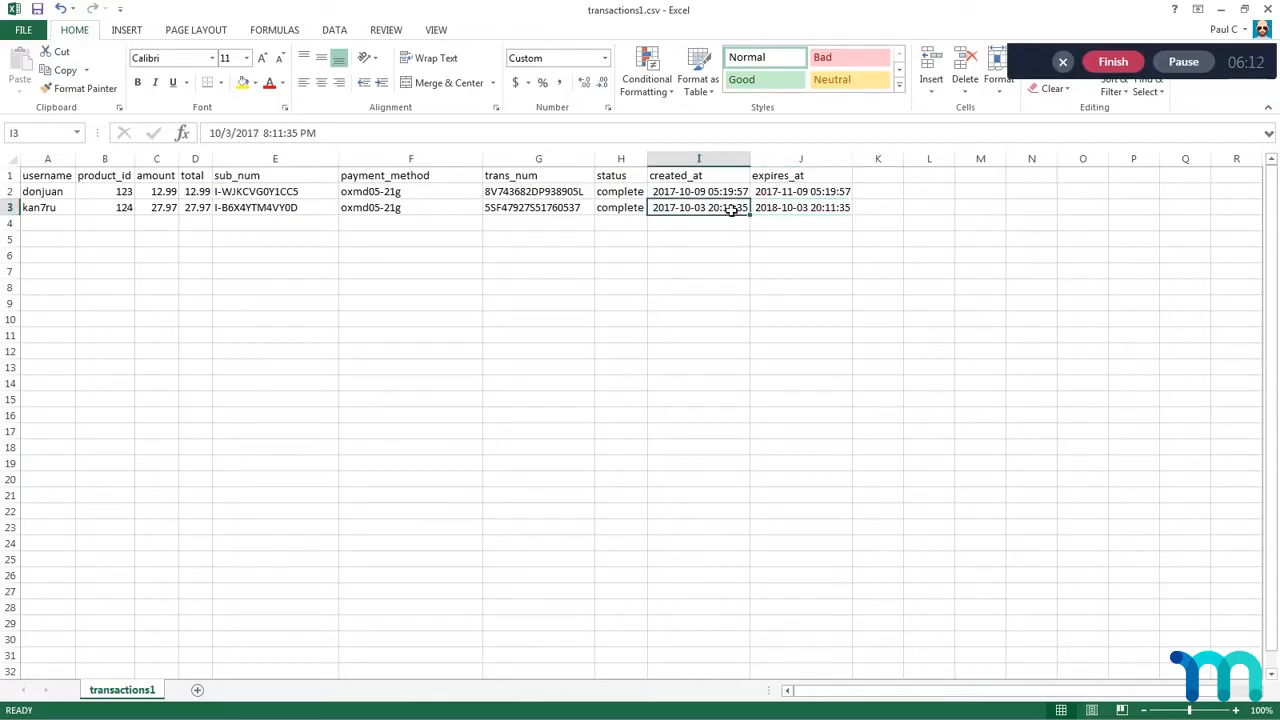
left_click(806, 195)
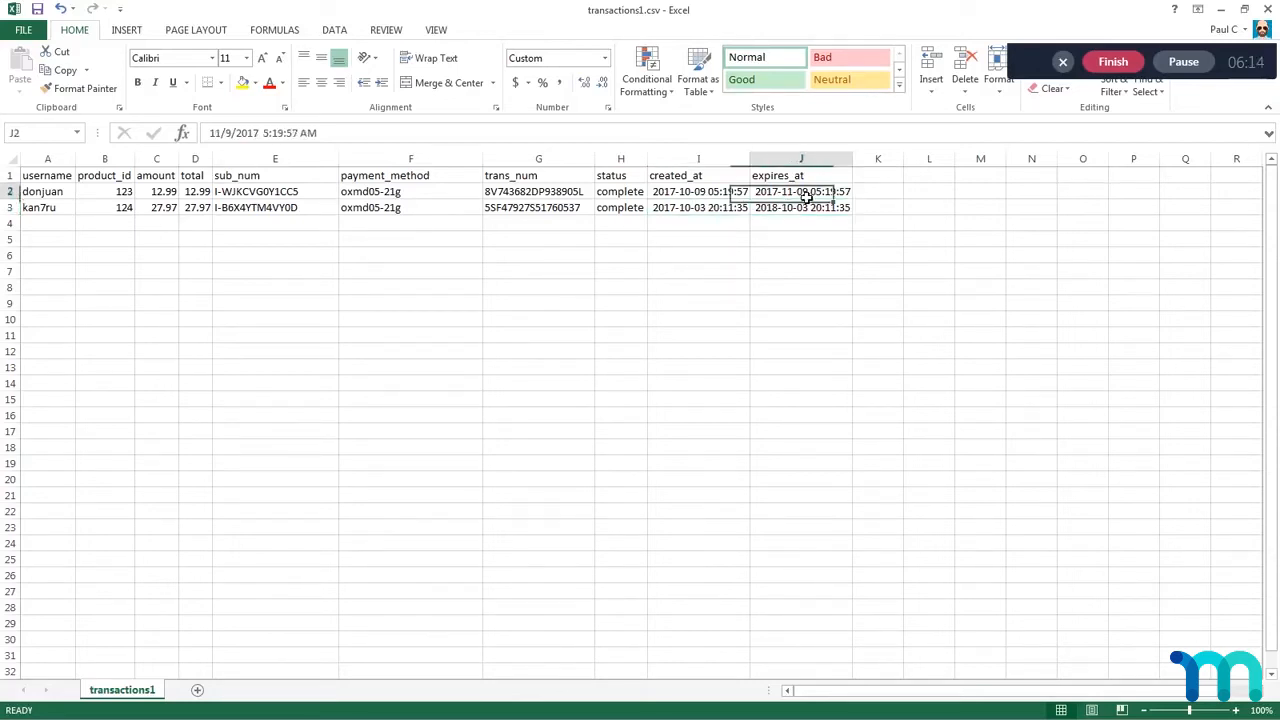
left_click(705, 198)
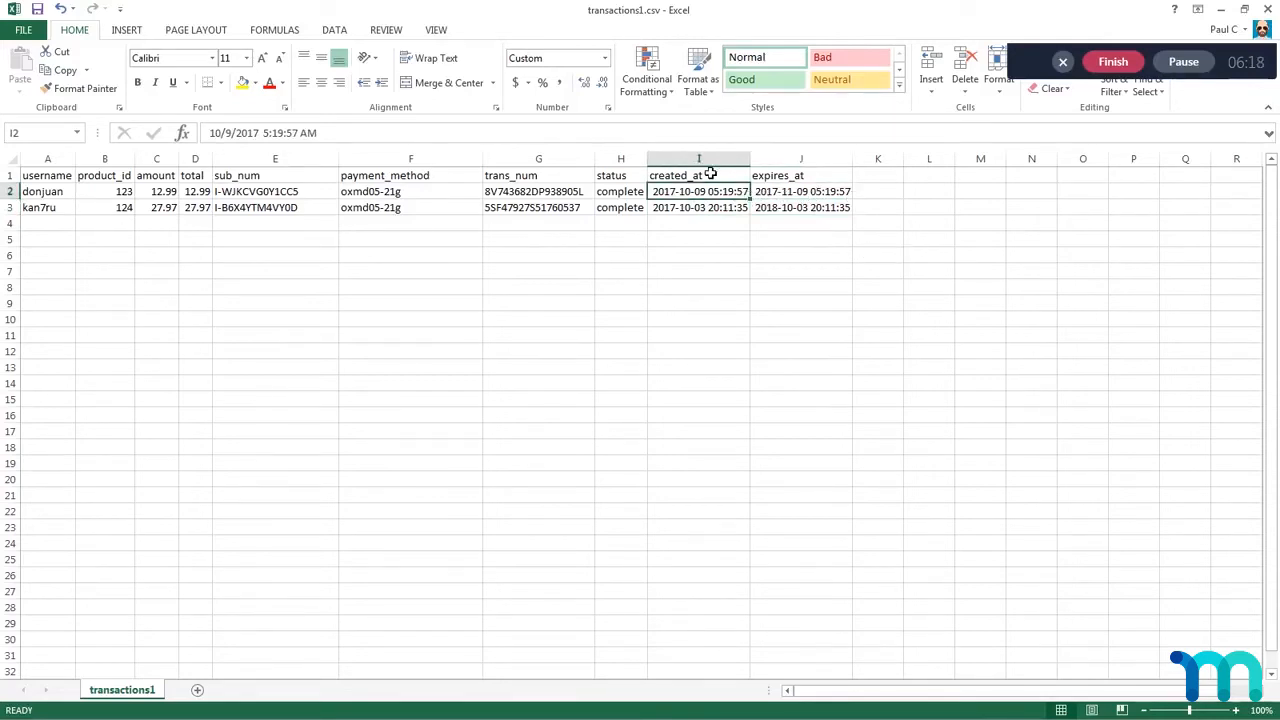
Step: Apply the custom number format yyyy-mm-dd hh:mm:ss to the created_at and expires_at columns
left_click_drag(690, 160, 790, 160)
right_click(790, 160)
left_click(858, 335)
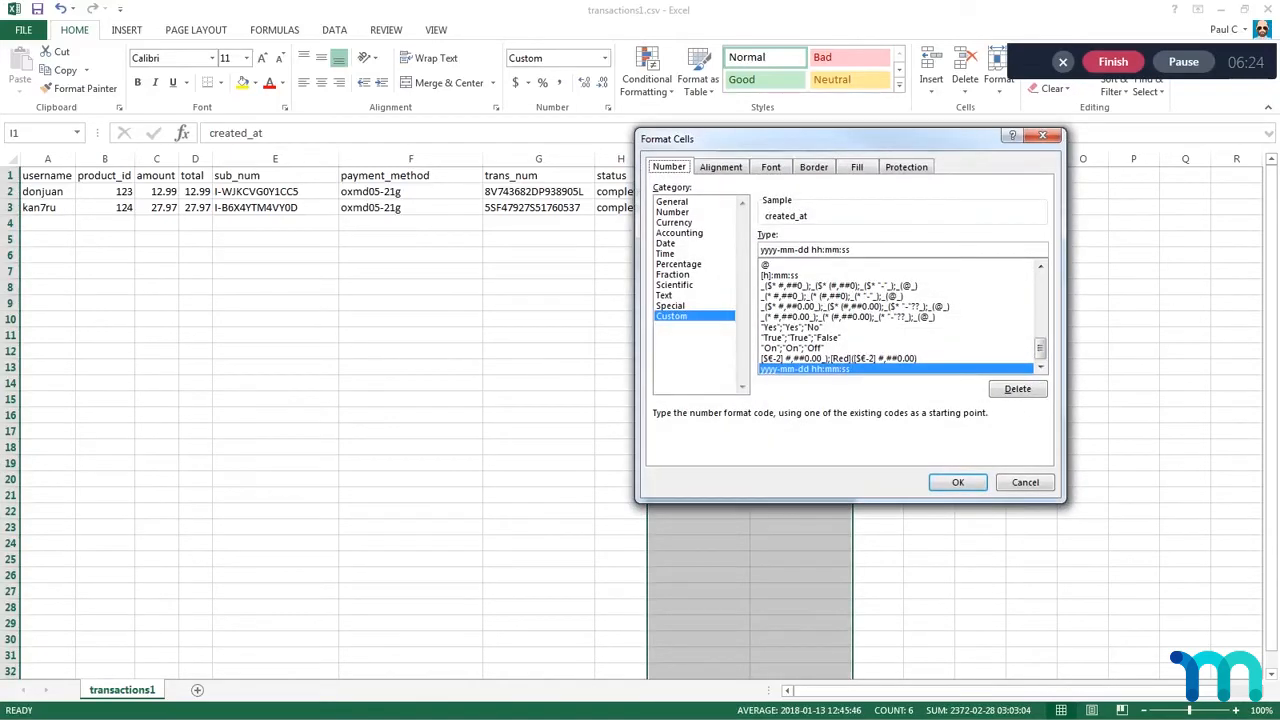
left_click(957, 482)
left_click(943, 210)
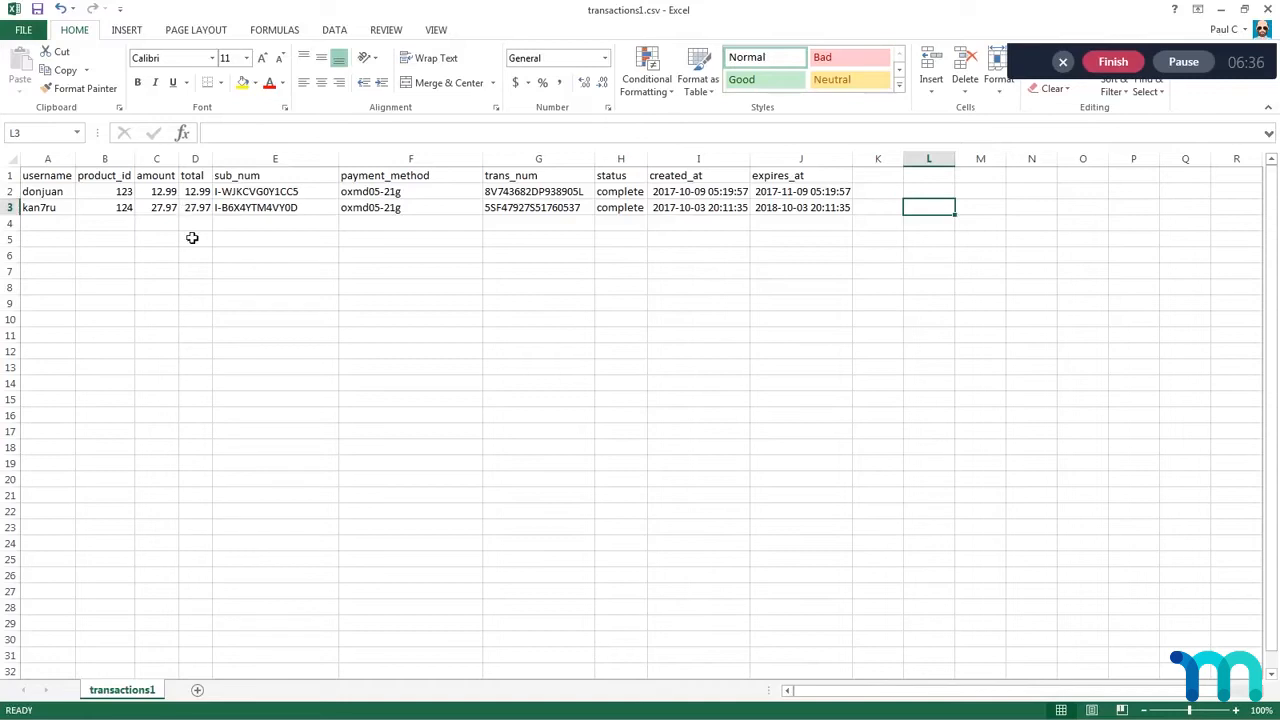
Step: Close transactions1.csv, saving the changes and keeping the CSV (comma delimited) format
left_click(1266, 12)
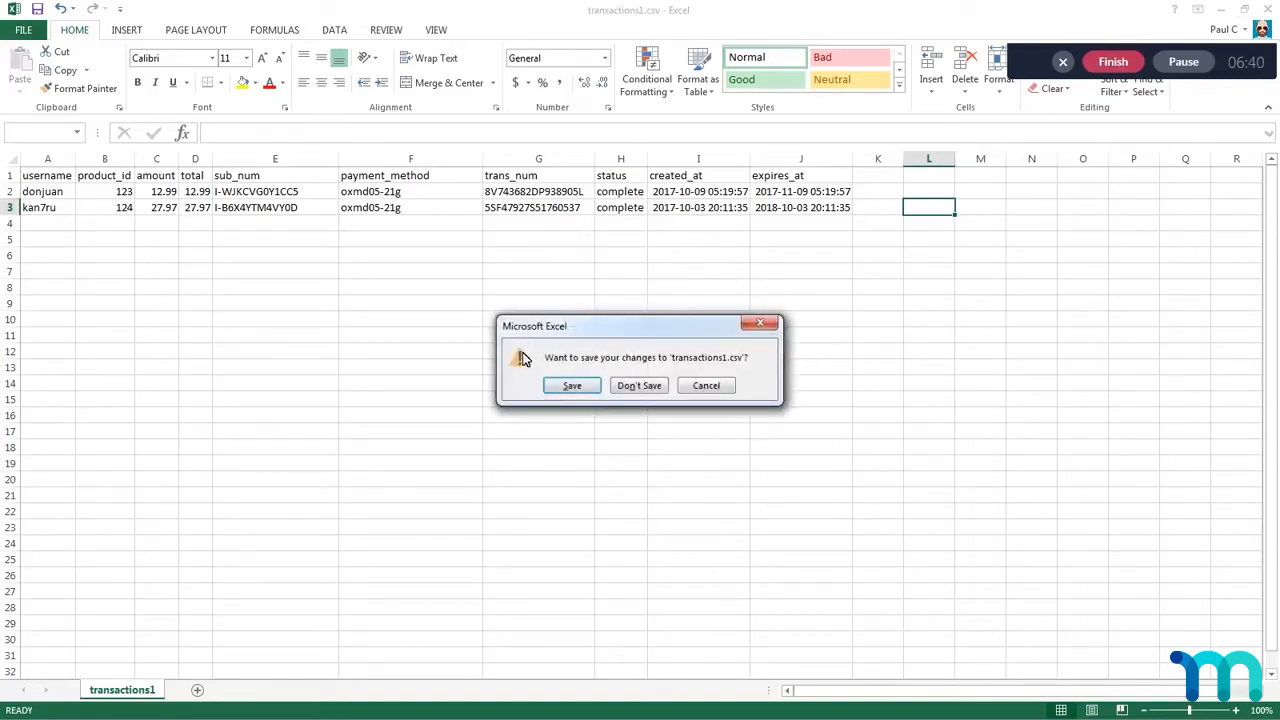
left_click(572, 388)
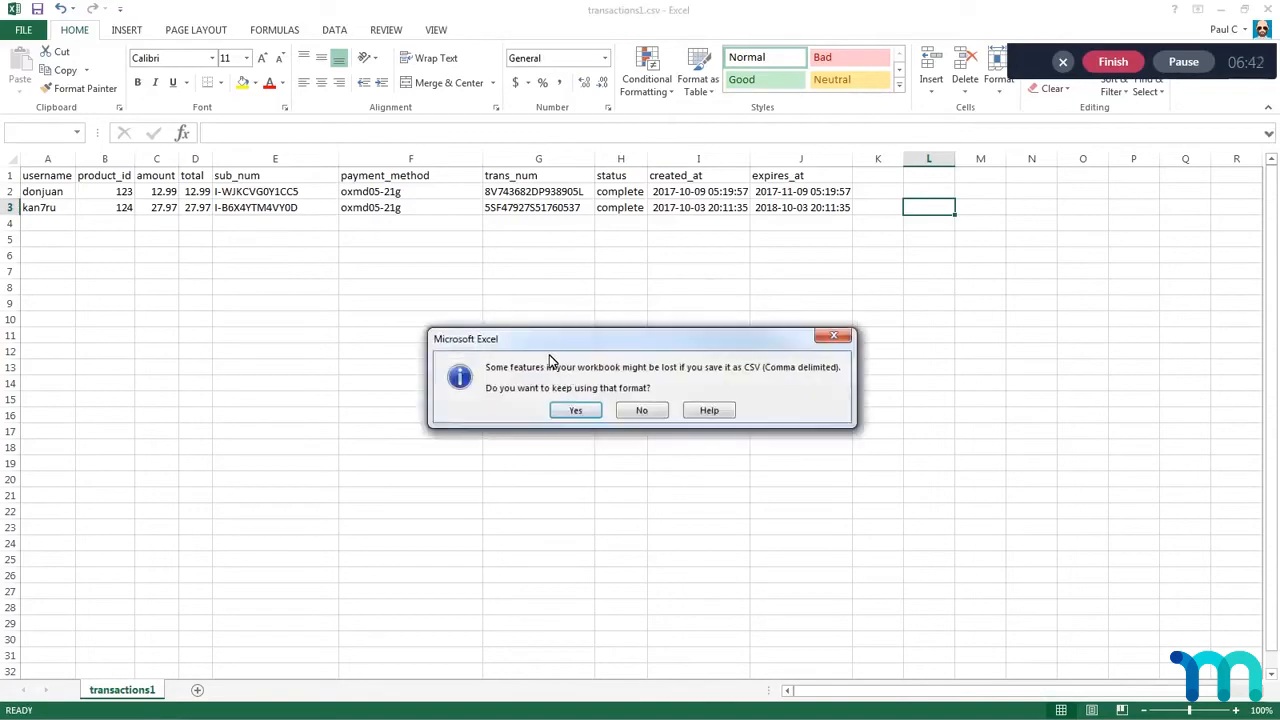
left_click(574, 408)
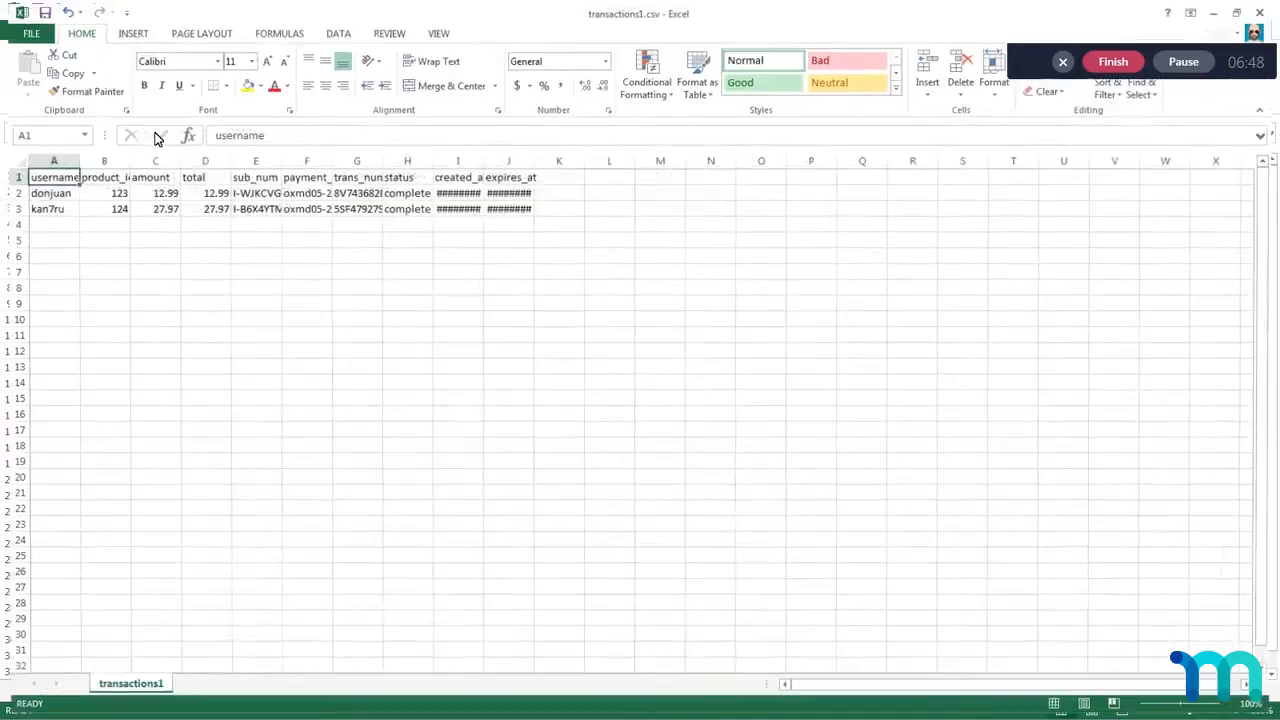
Step: Autofit all column widths in the reopened transactions1.csv and check the date format of created_at in I2
left_click(12, 159)
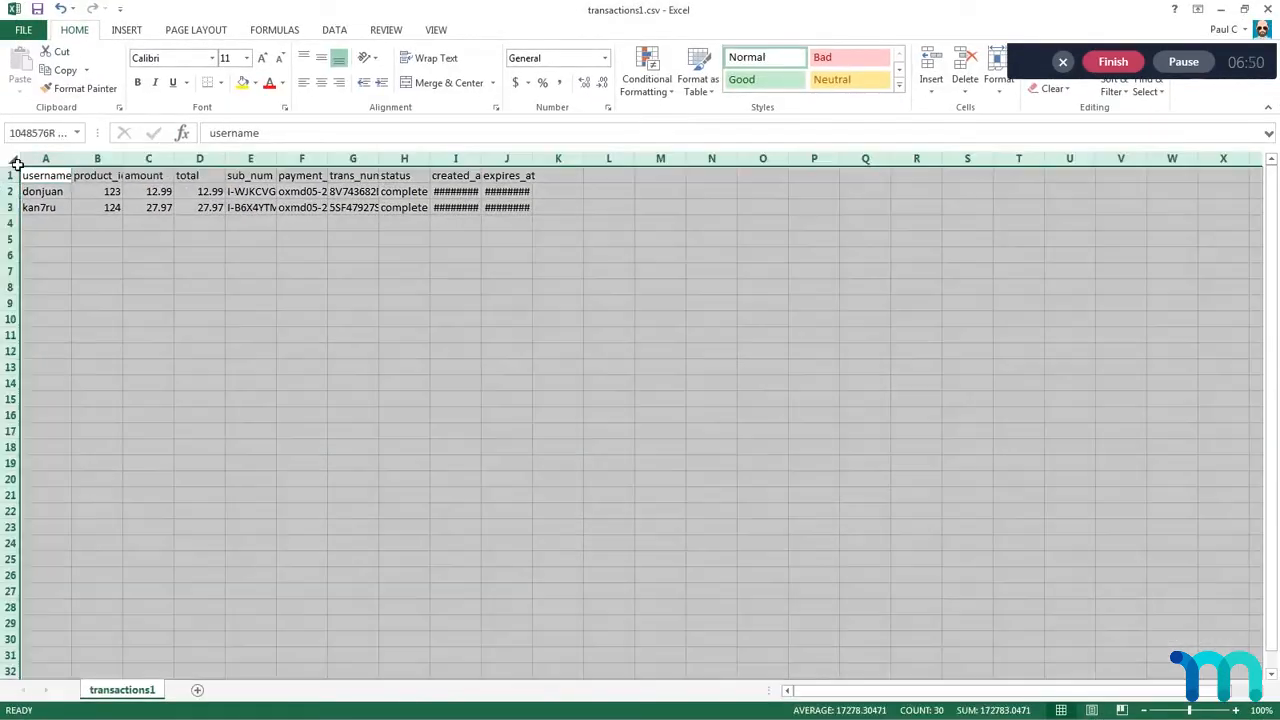
double_click(72, 159)
left_click(588, 197)
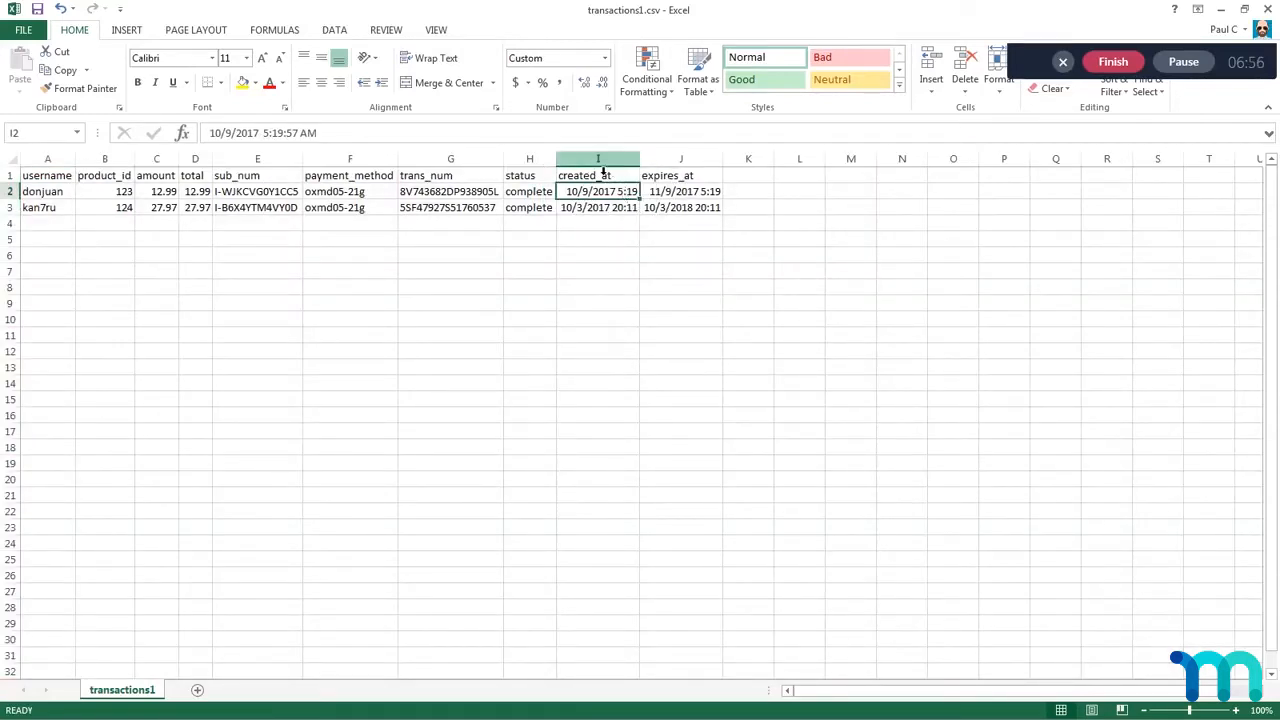
Step: Reformat the created_at and expires_at columns I and J with the custom number format yyyy-mm-dd hh:mm:ss
left_click_drag(598, 163, 681, 163)
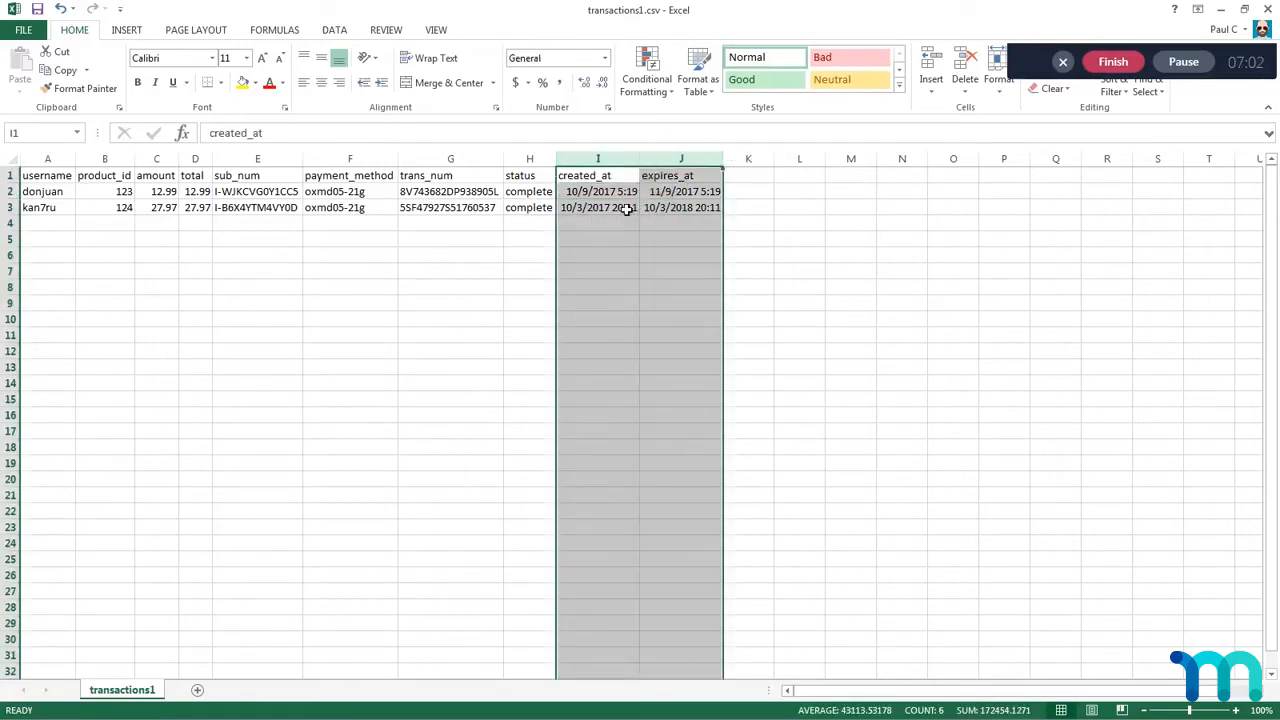
right_click(598, 160)
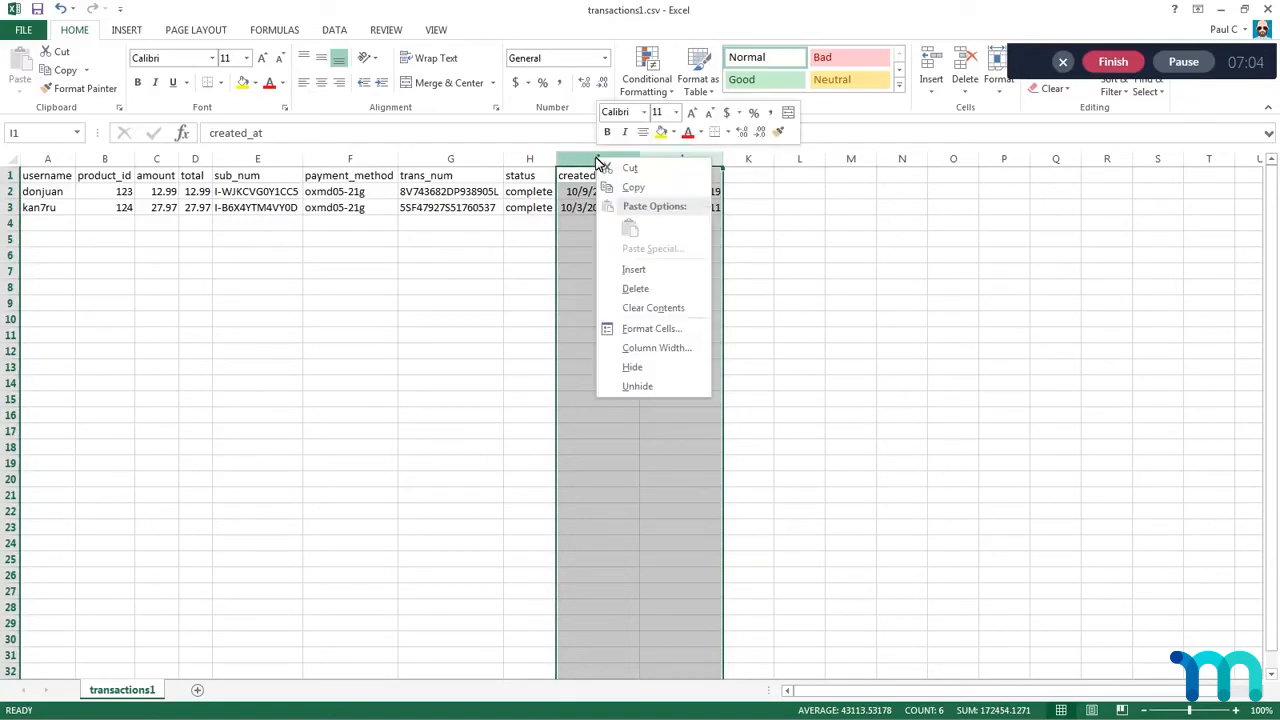
left_click(667, 327)
left_click(490, 316)
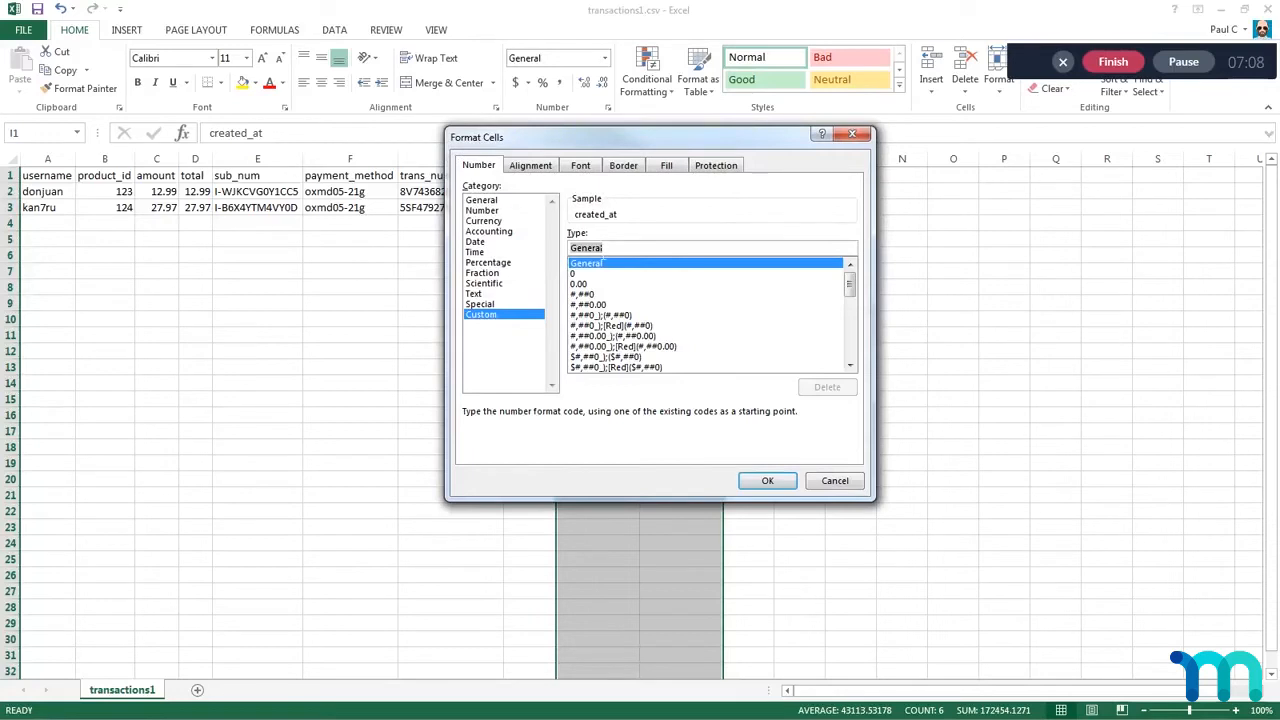
type("yyyy-mm-dd hh:mm:ss")
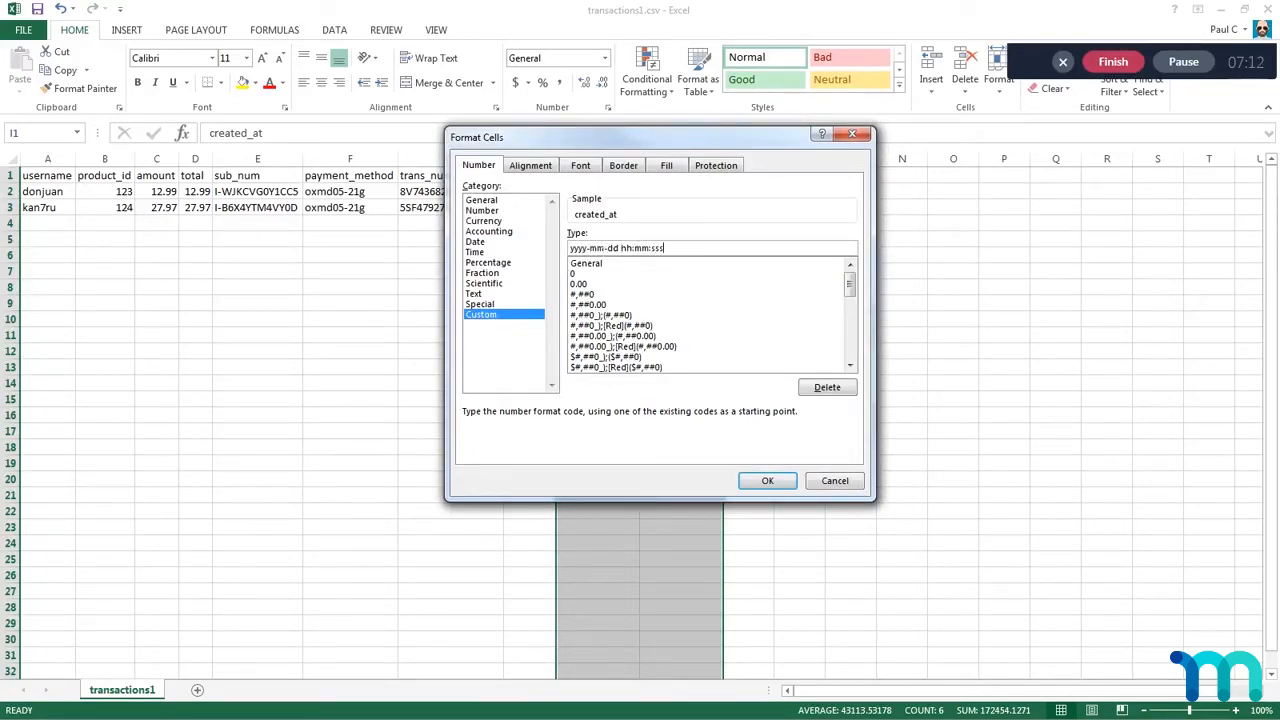
key("Return")
left_click(788, 196)
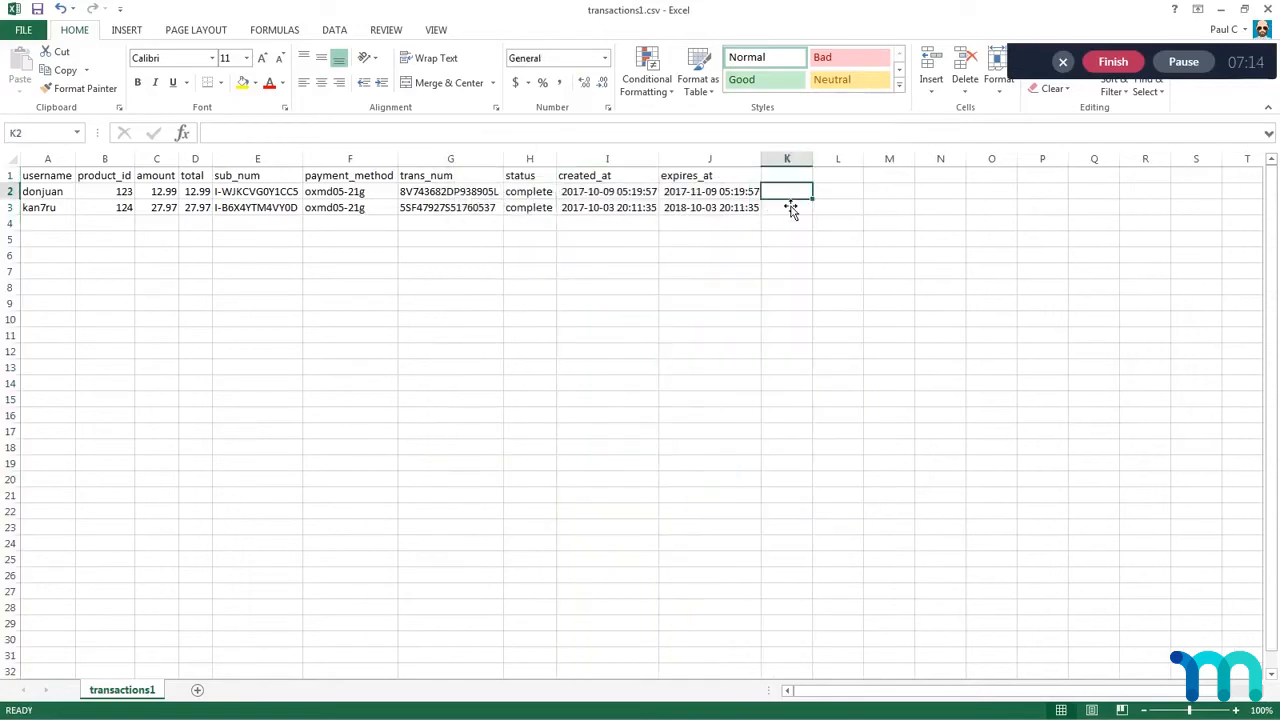
left_click(598, 256)
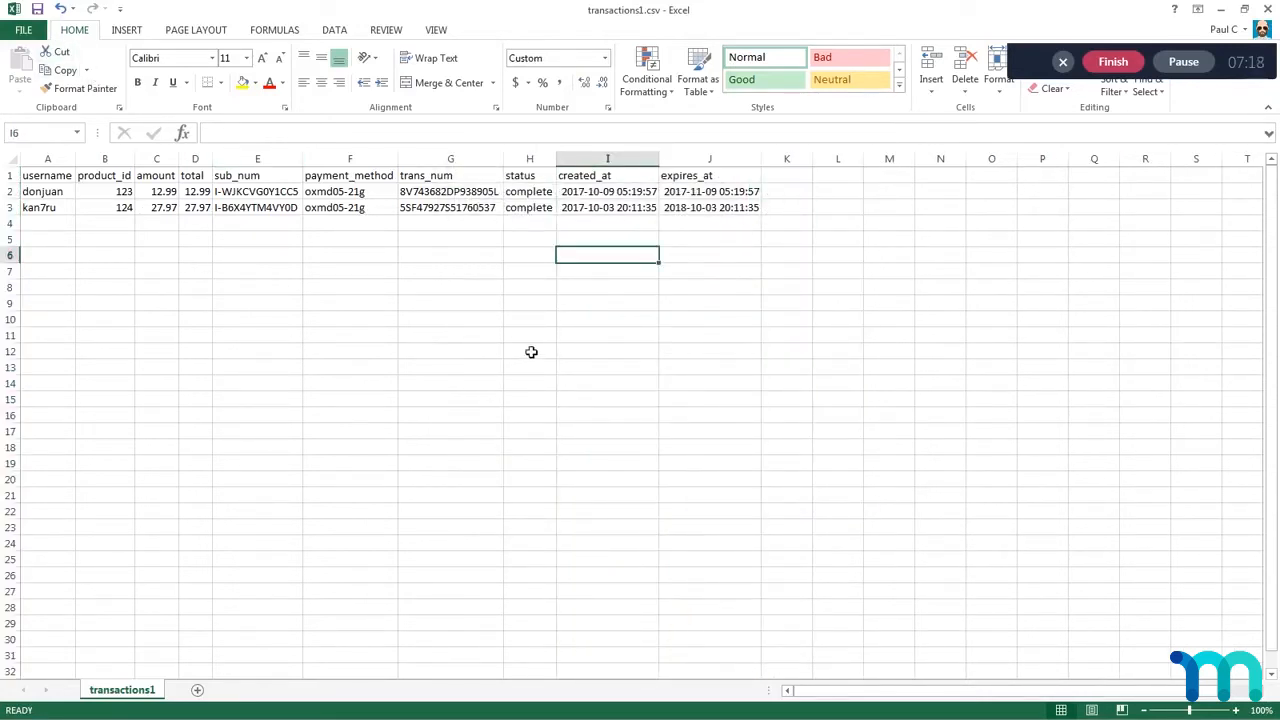
left_click(795, 228)
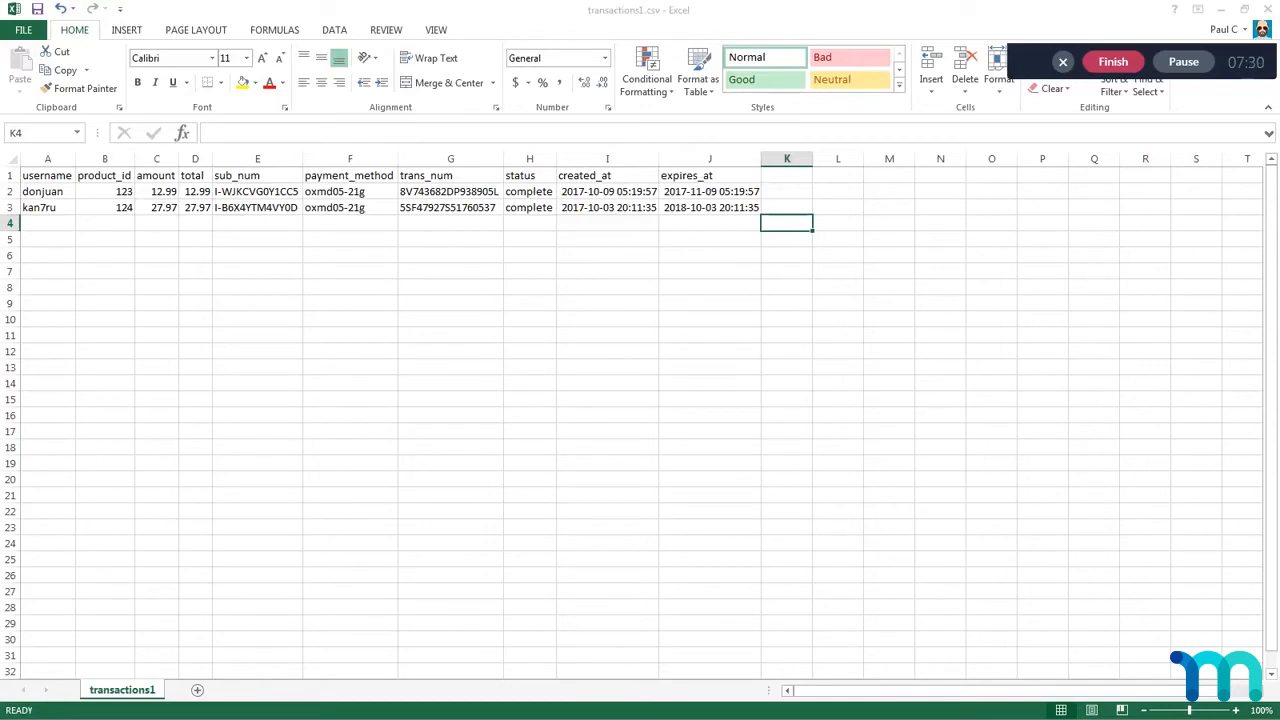
Step: Switch to subscriptions.csv and review its header row and the two subscriptions in A1:J3
key("alt+Tab")
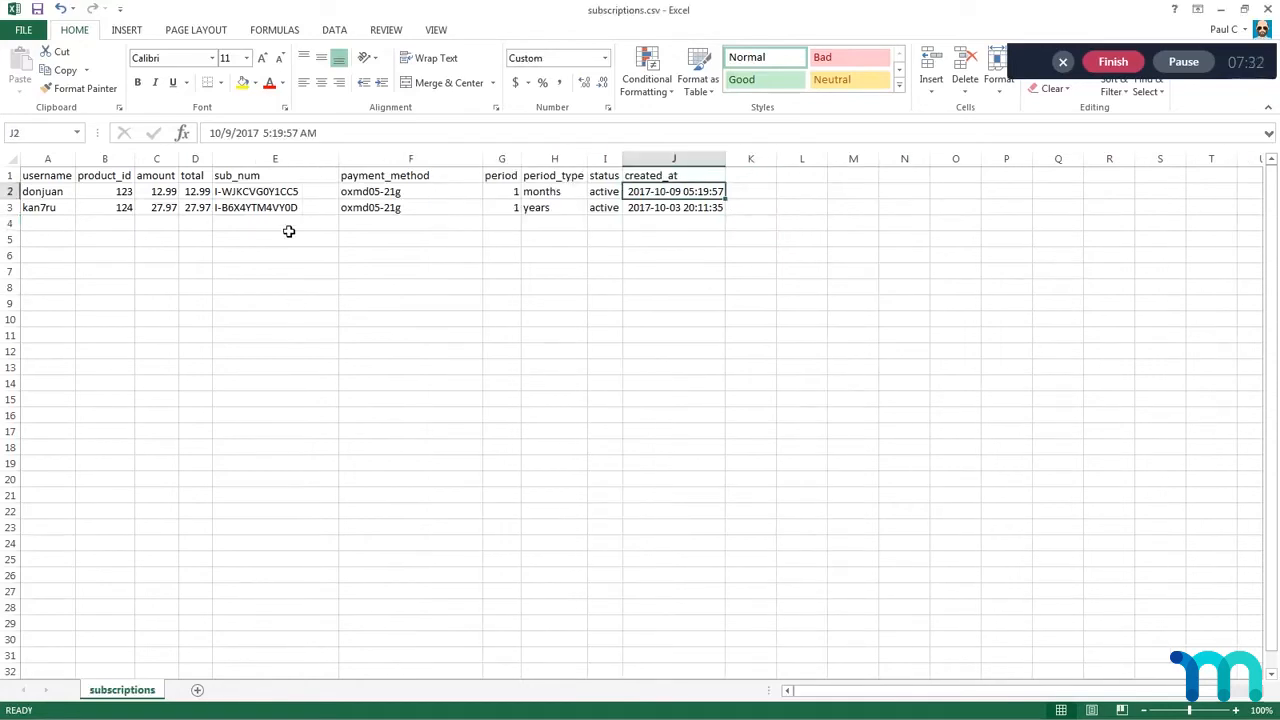
left_click_drag(43, 180, 712, 212)
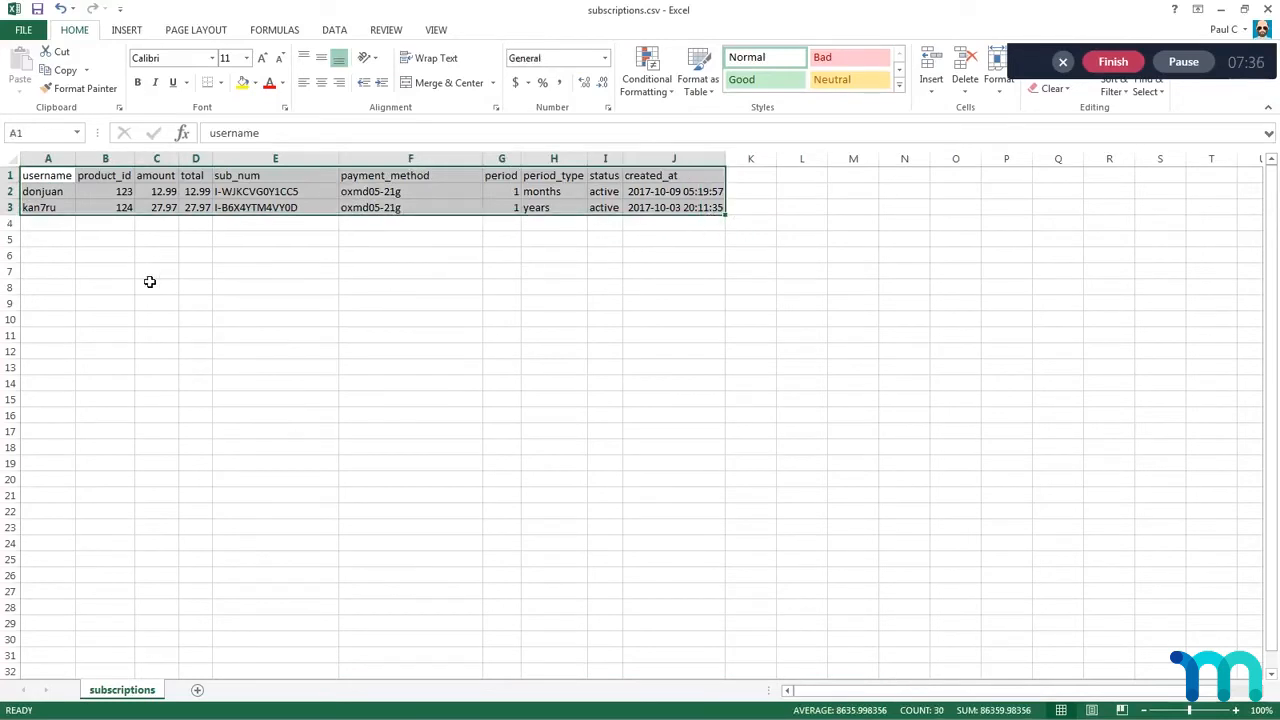
left_click(58, 226)
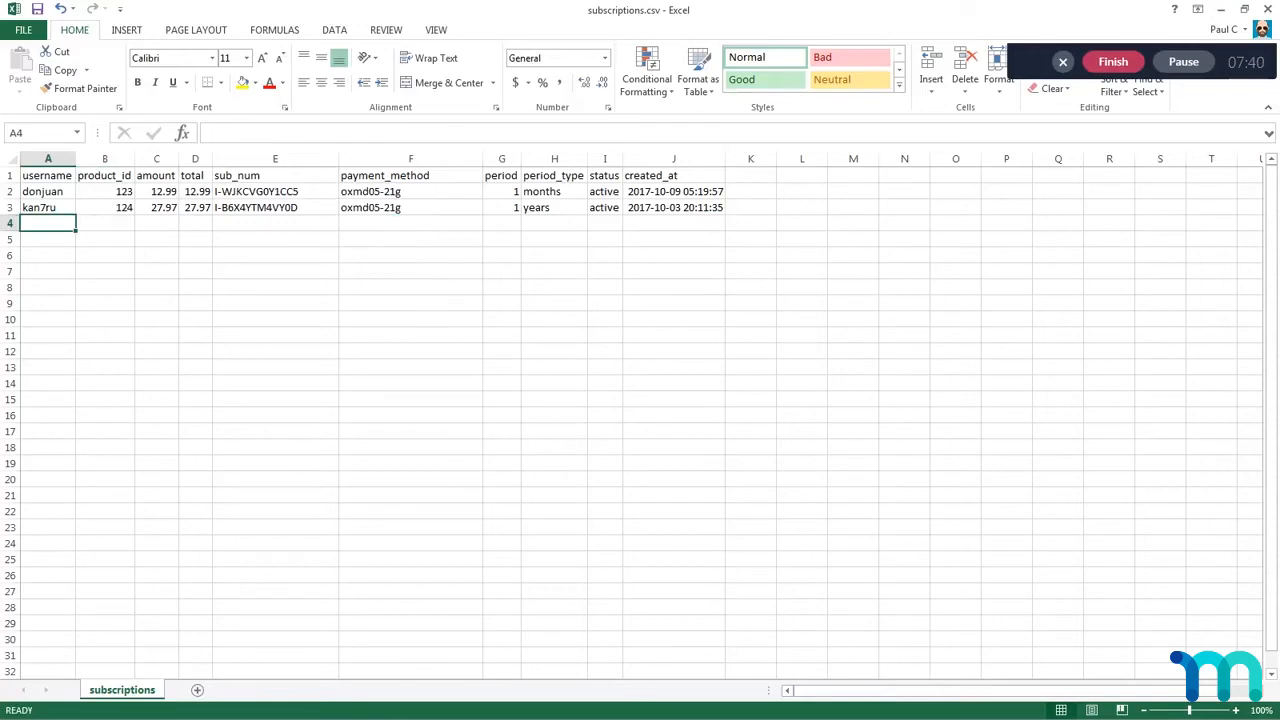
left_click(116, 246)
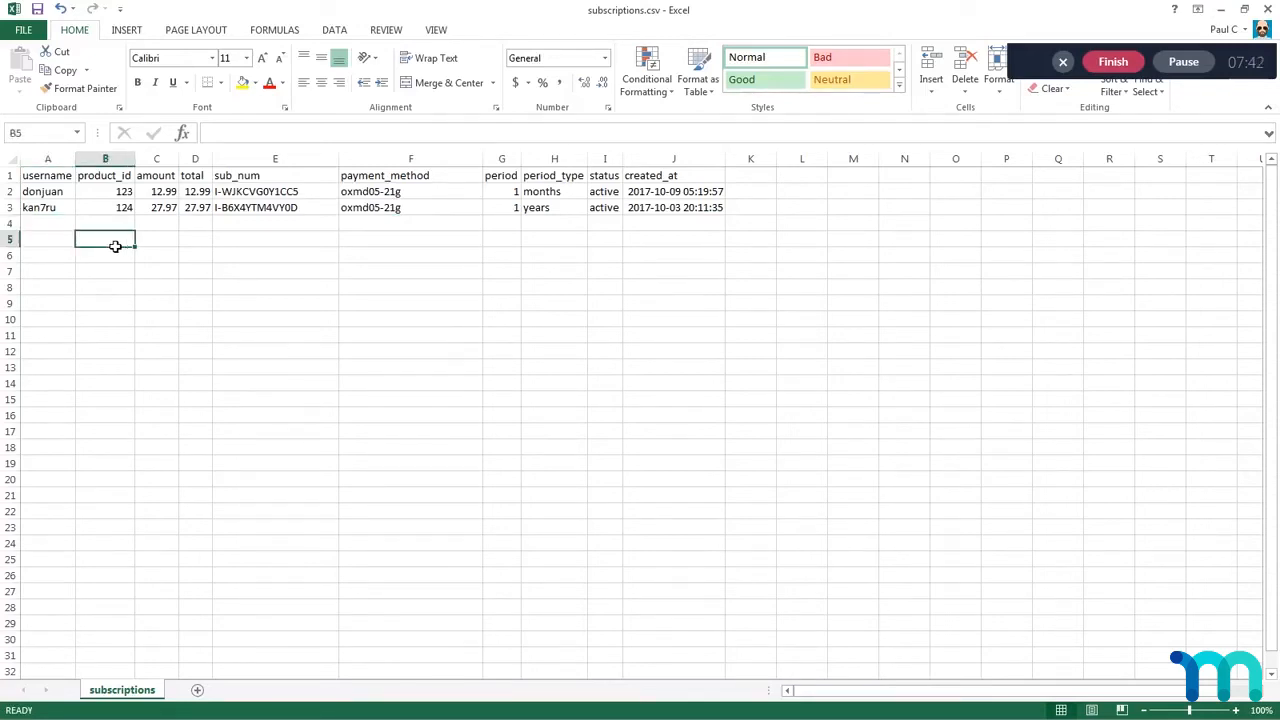
left_click_drag(43, 193, 725, 210)
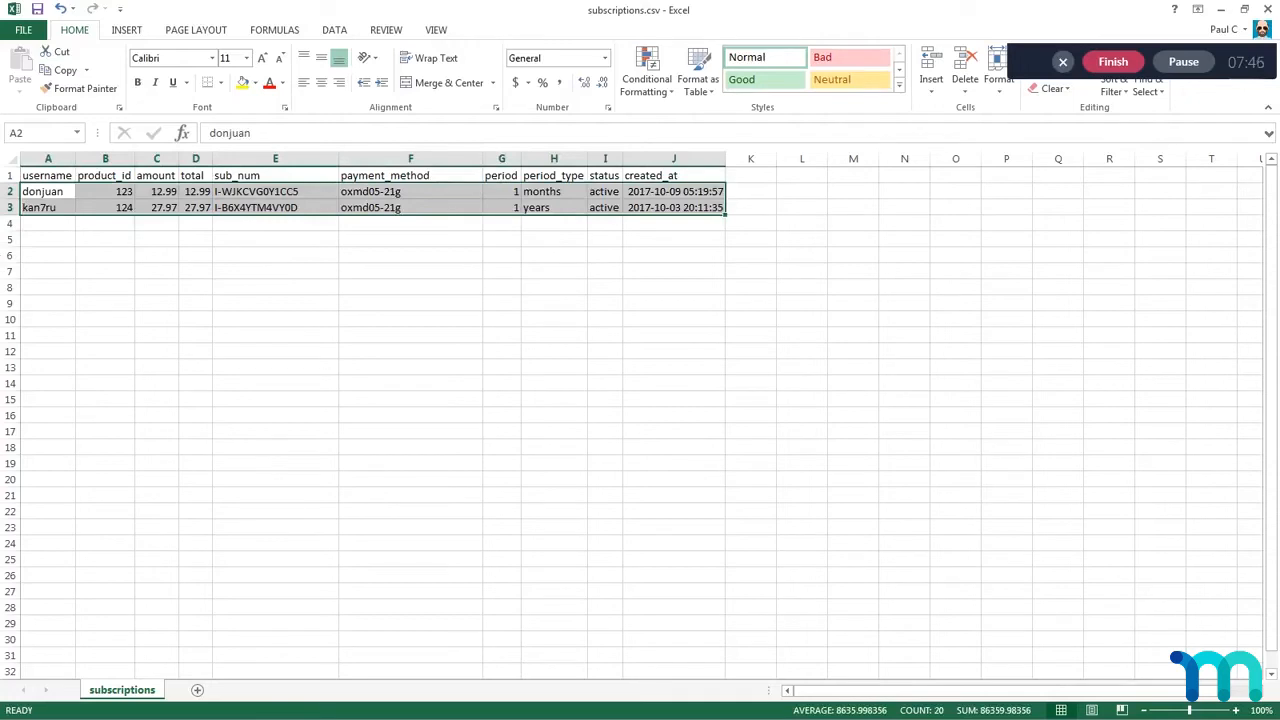
Step: Return to transactions1.csv and start a new transaction in row 4 with username fakeuser and product_id 789
key("alt+Tab")
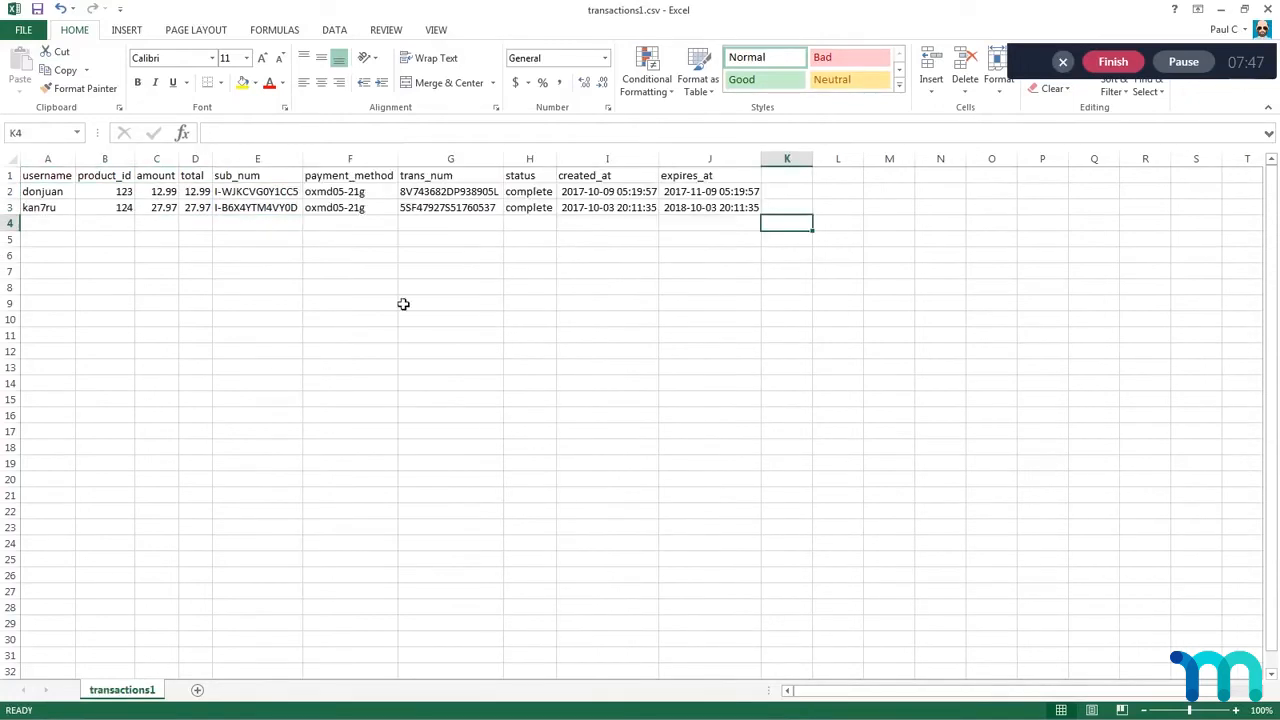
left_click(44, 228)
type("fake")
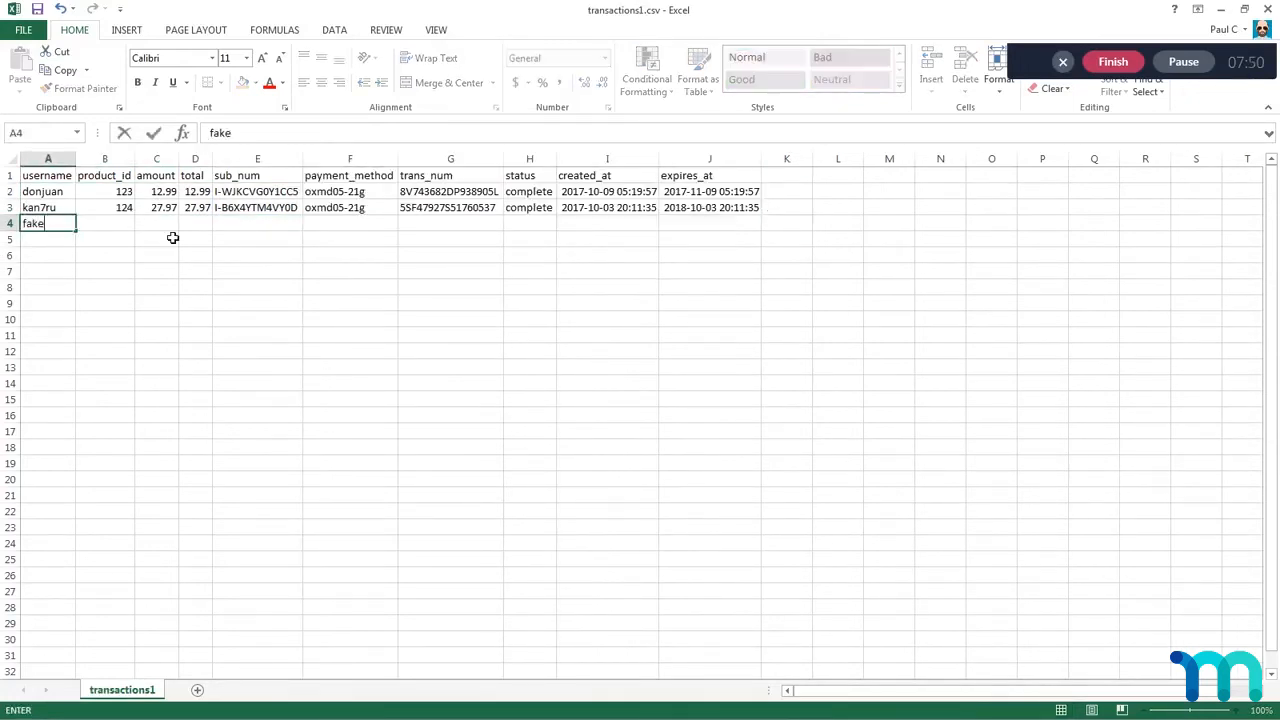
type("user")
left_click(115, 223)
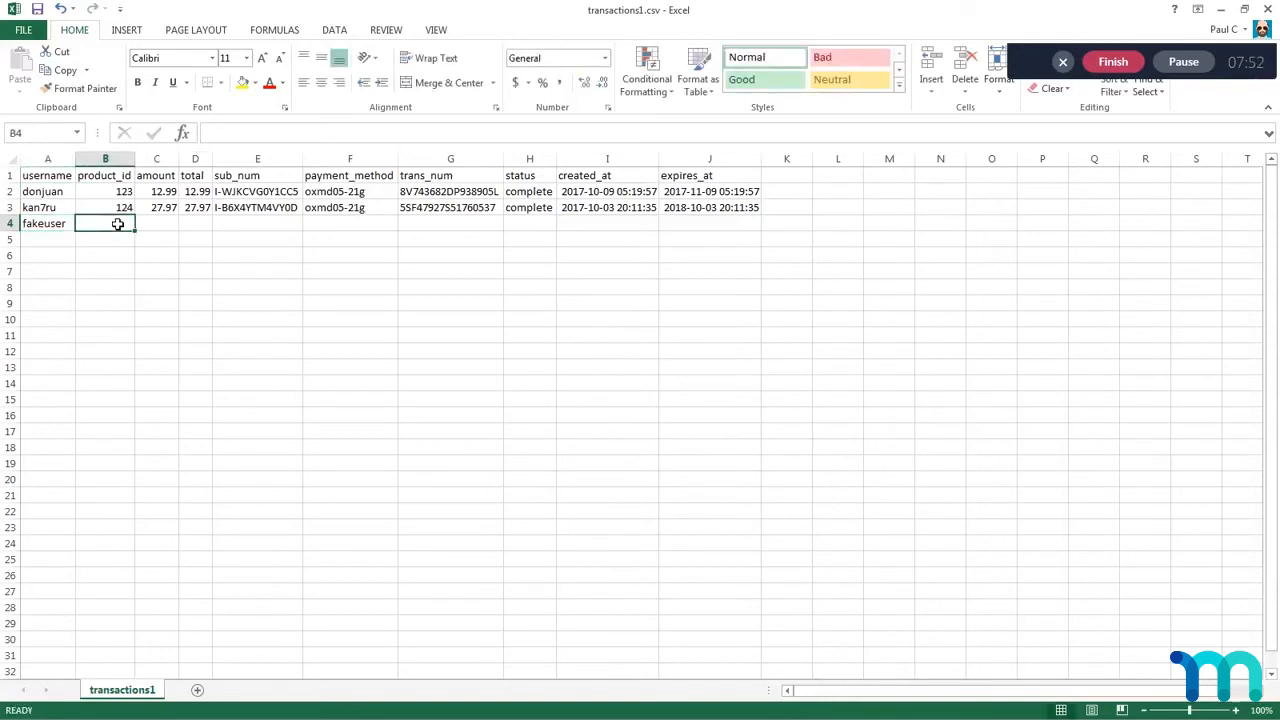
type("123")
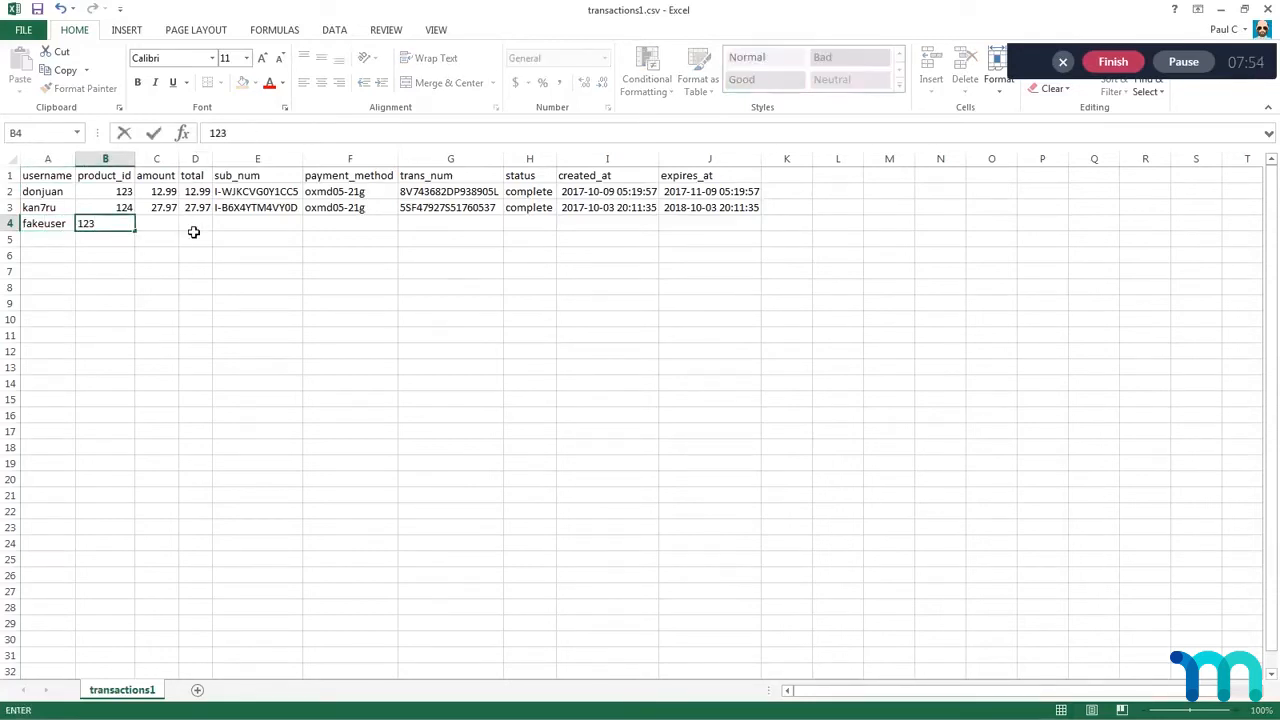
left_click_drag(100, 223, 58, 224)
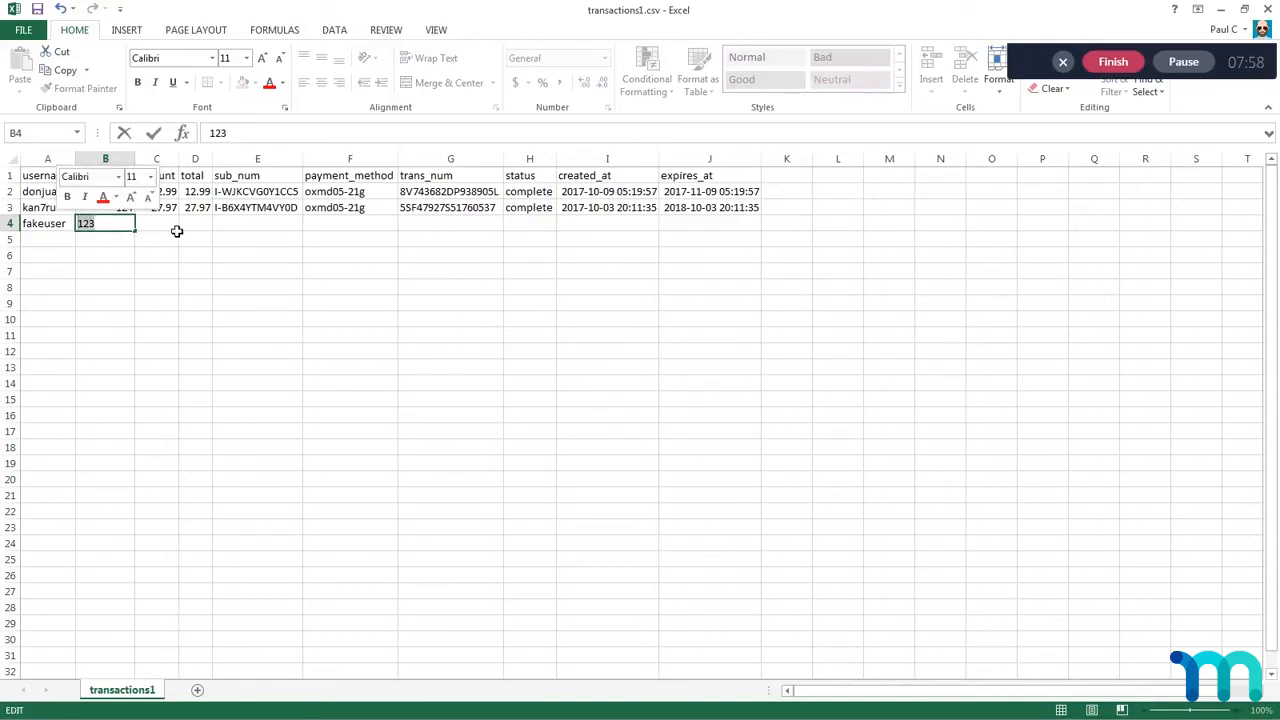
type("789")
key("Tab")
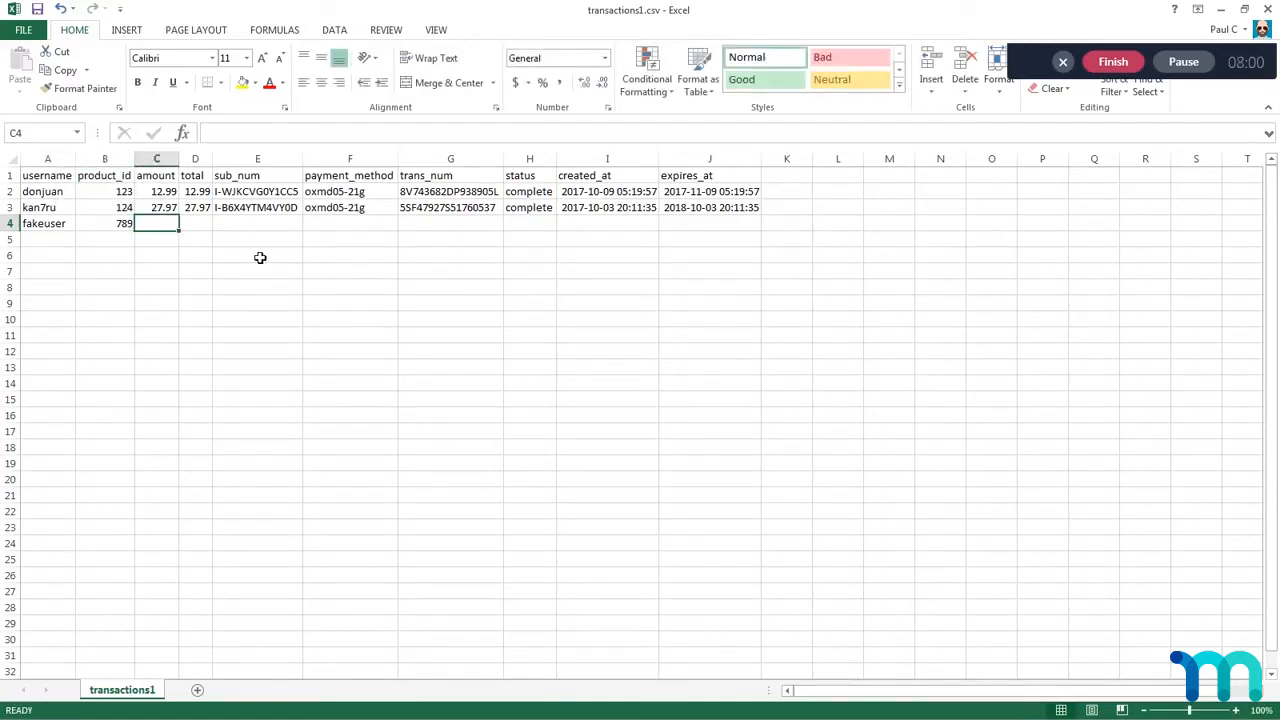
Step: Enter 300.50 as both the amount and the total of the new transaction in C4 and D4
type("300.50")
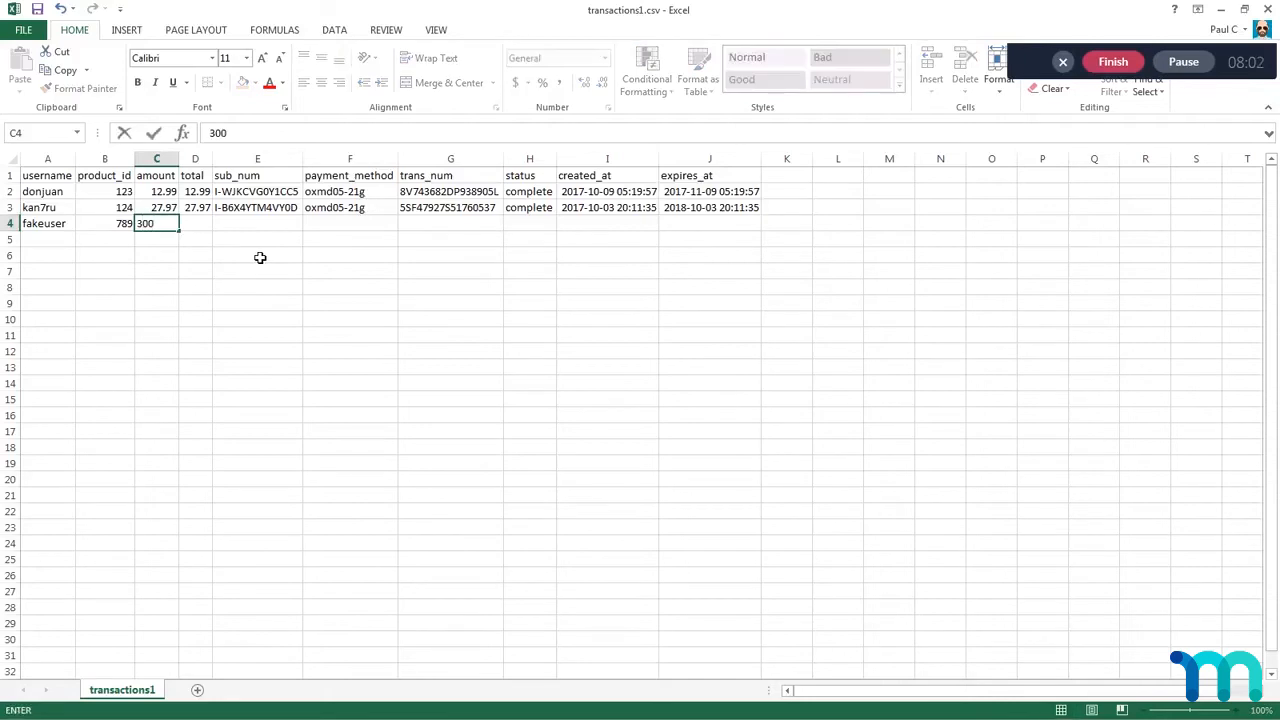
left_click(203, 226)
type("300.")
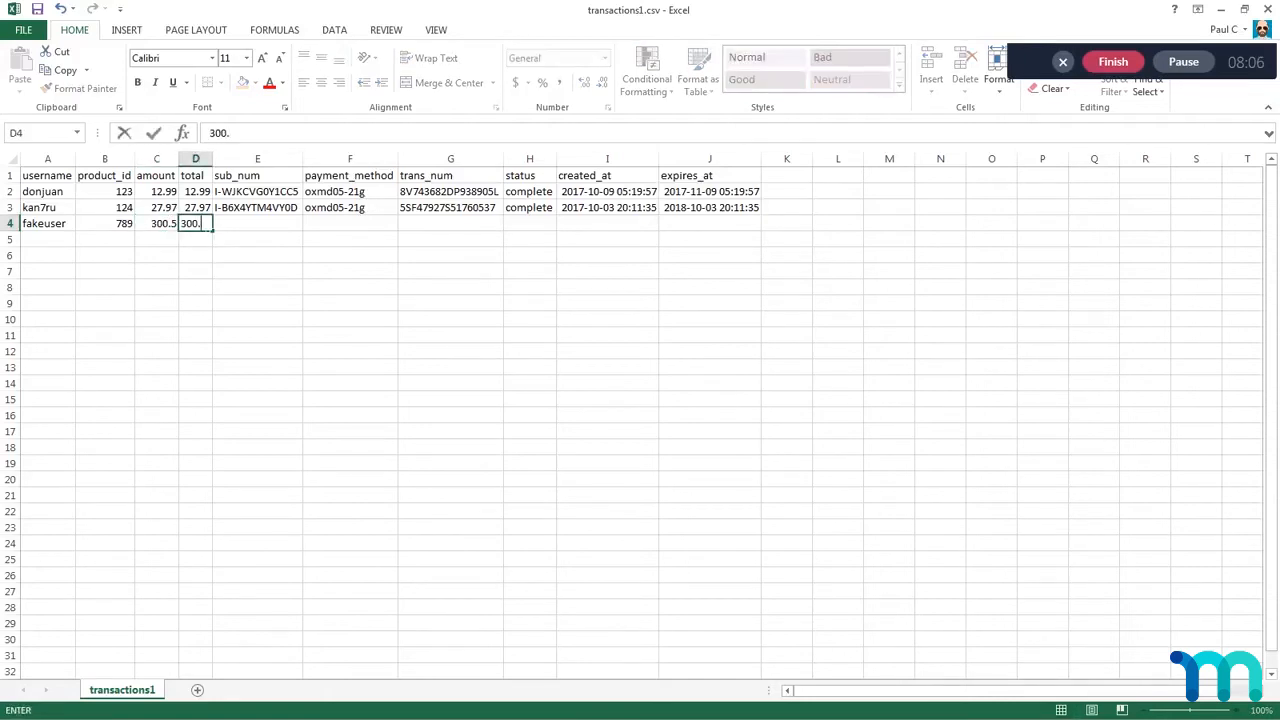
type("50")
Step: Compare the new transaction's blank sub_num cell E4 with the sub_num values in E2:E3
left_click(247, 231)
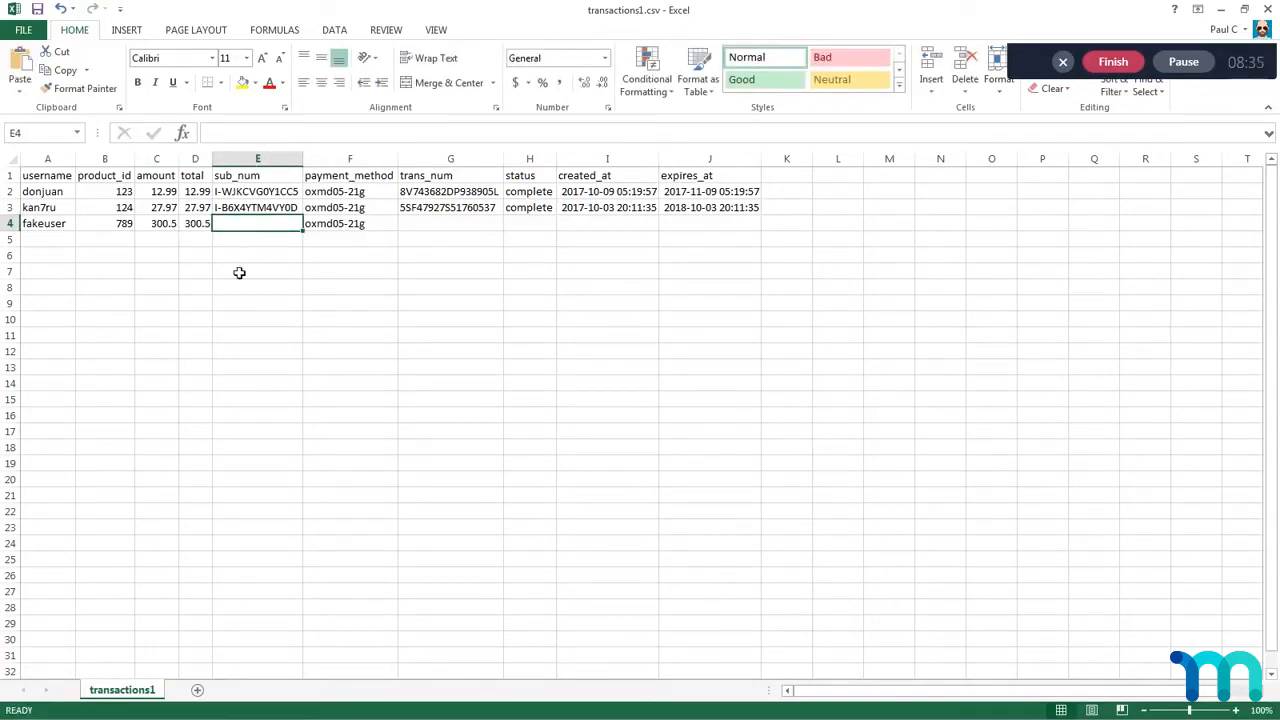
left_click(240, 271)
left_click(234, 230)
left_click_drag(241, 195, 240, 208)
left_click(231, 229)
Step: Paste the copied transaction number into the new transaction's trans_num cell G4
left_click(417, 230)
right_click(418, 230)
left_click(478, 294)
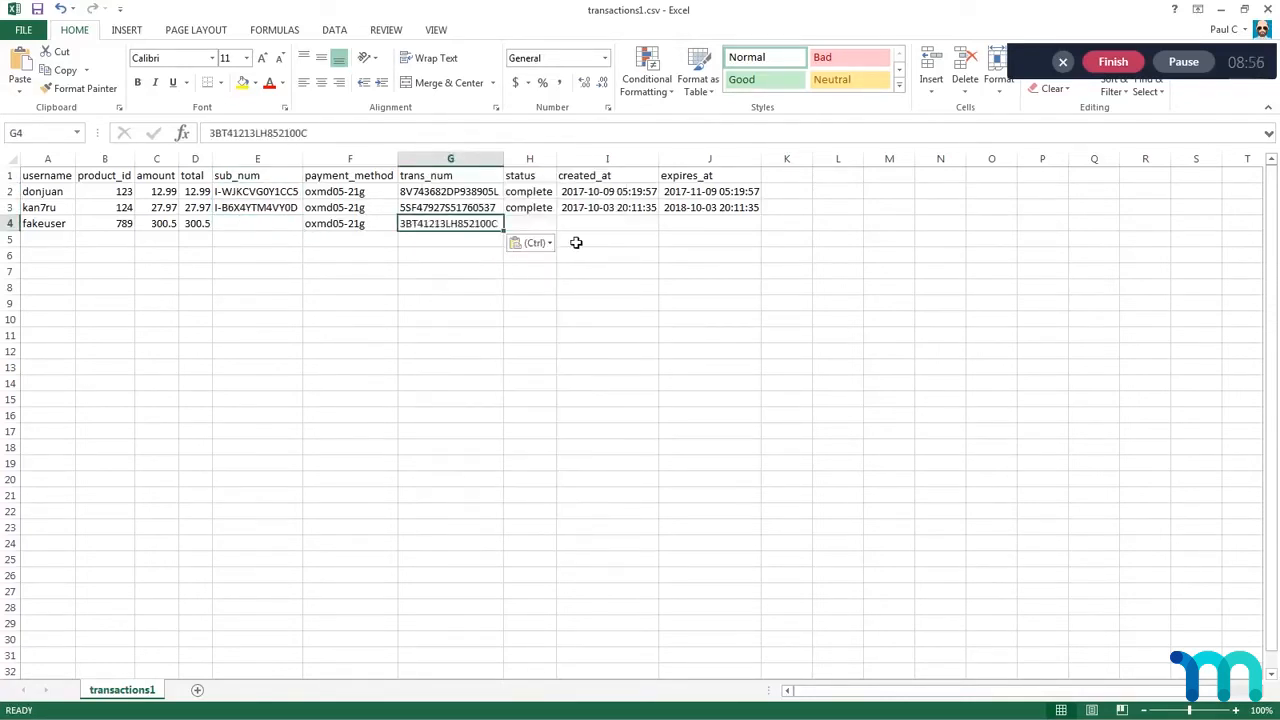
Step: Fill the complete status from H3 down into the new transaction's status cell H4
left_click(527, 224)
left_click(543, 209)
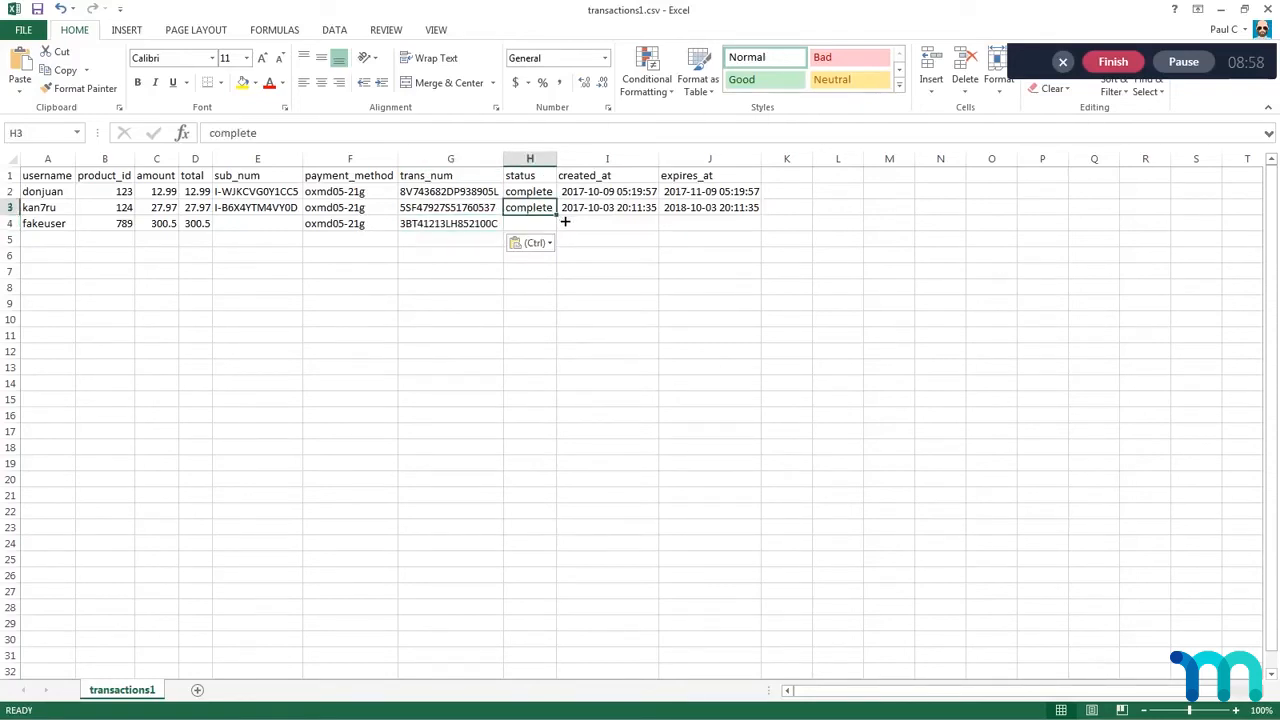
left_click_drag(565, 221, 725, 193)
Step: Copy the first transaction's created_at and expires_at dates from I2:J2 into I4:J4
left_click(625, 229)
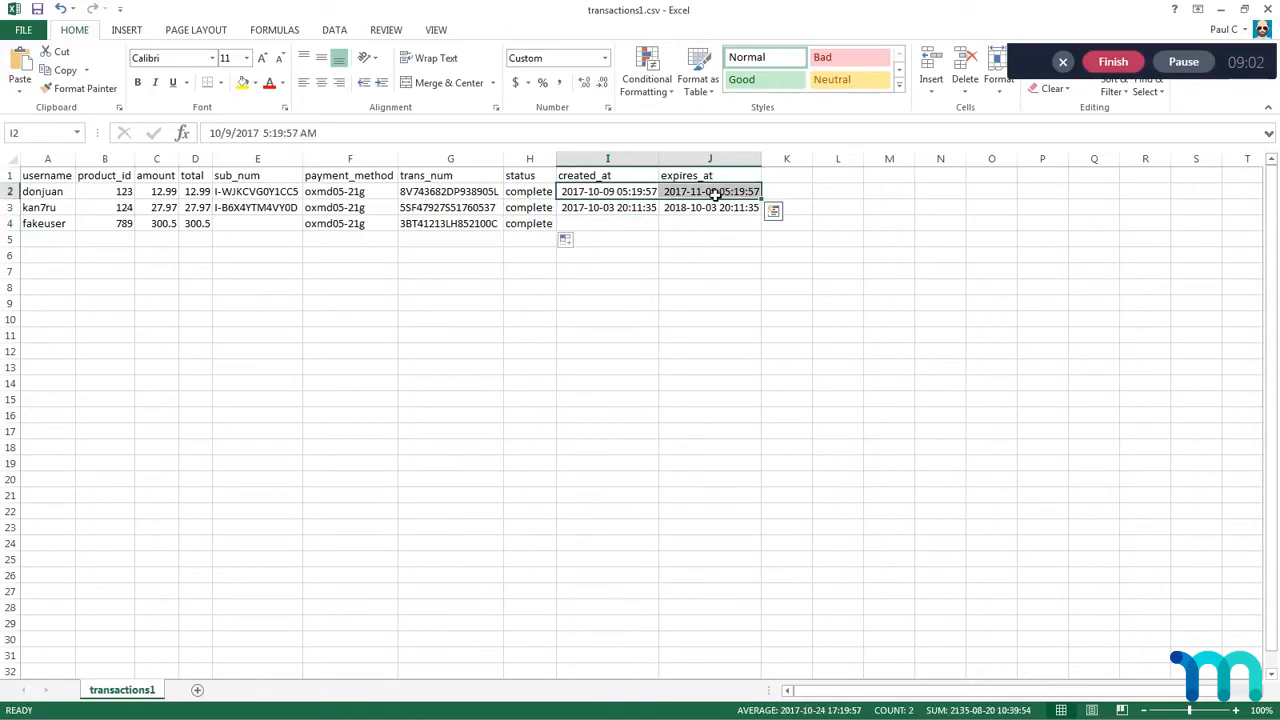
key("ctrl+c")
left_click(594, 229)
key("ctrl+v")
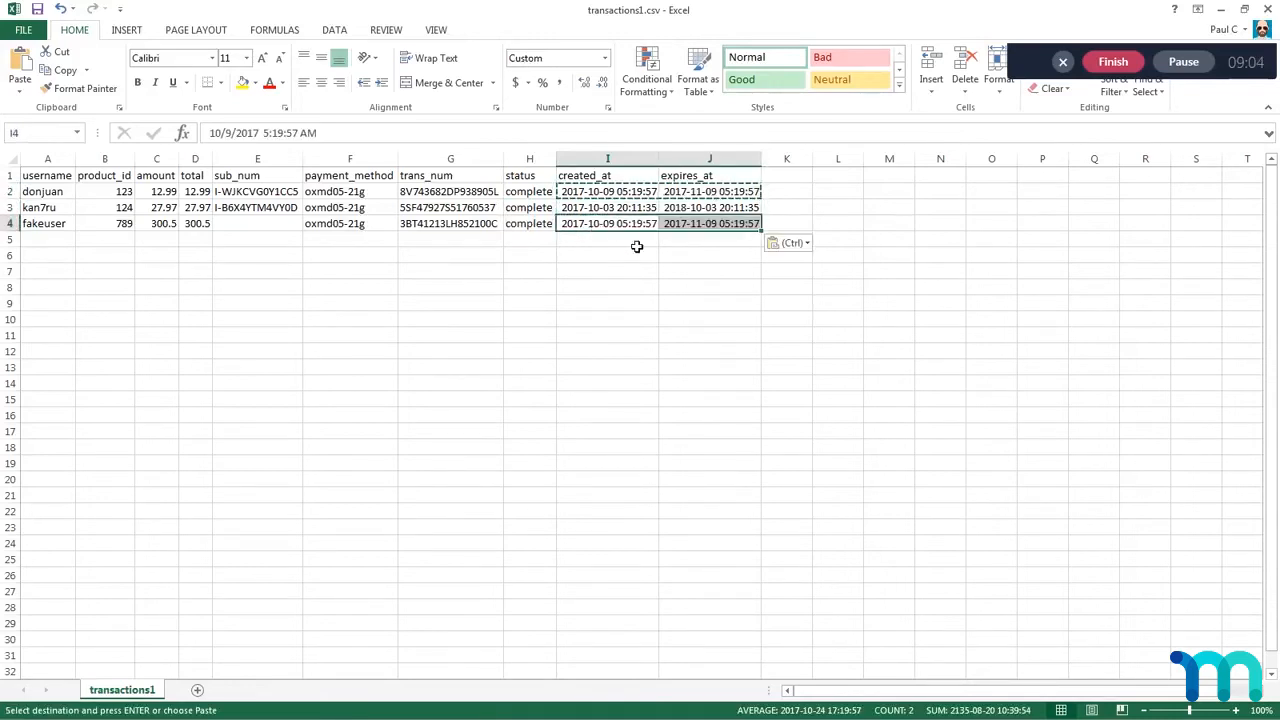
Step: Set the new transaction's created_at date in I4 to 2017-10-07, keeping the time at 05:19:57
double_click(588, 223)
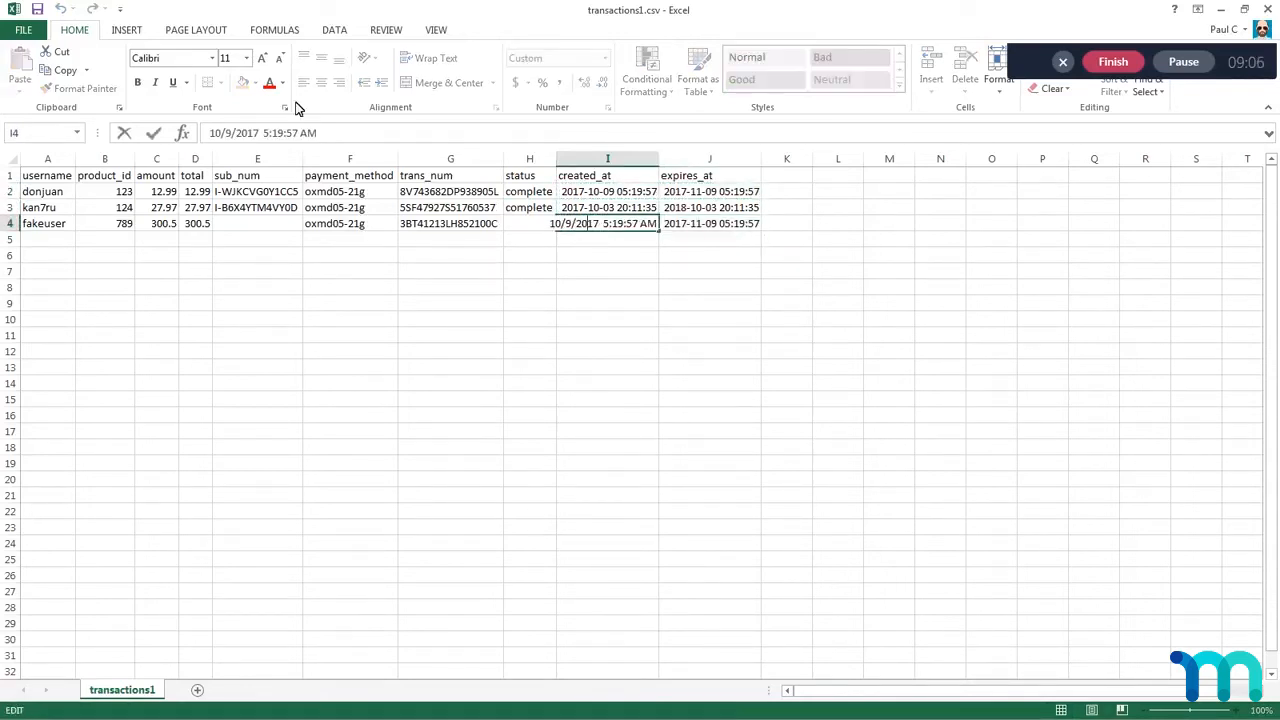
double_click(228, 133)
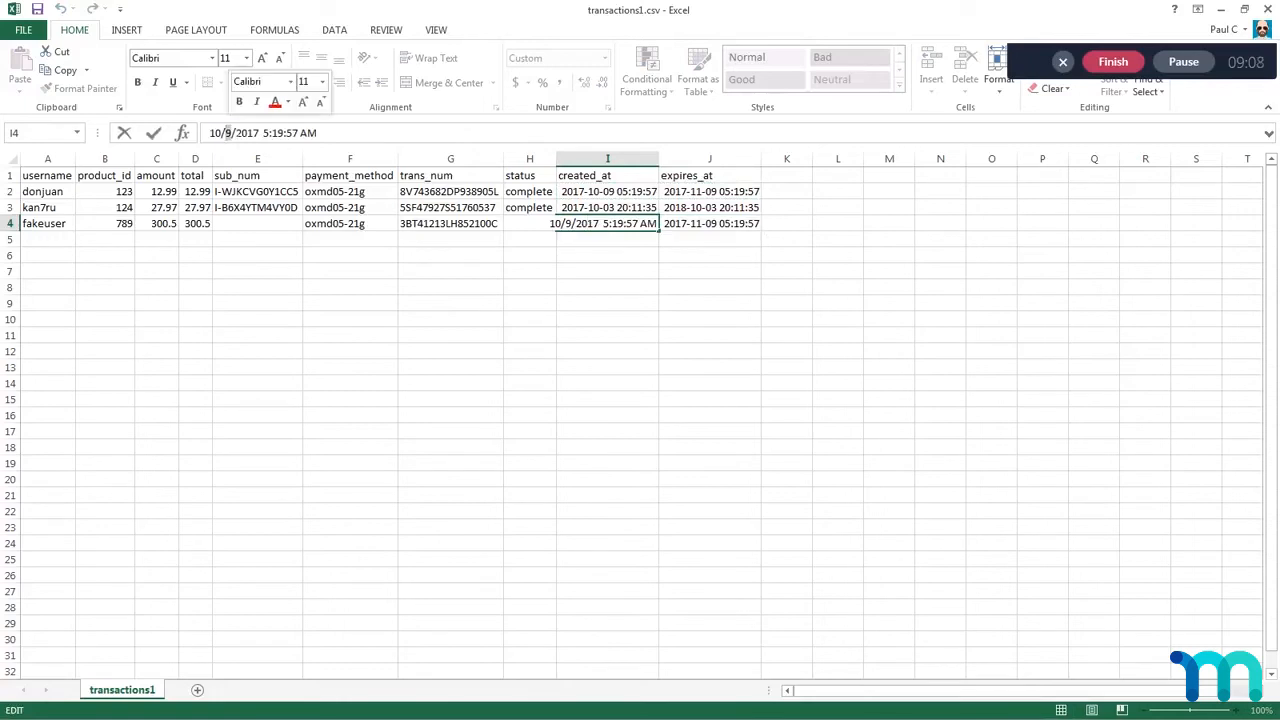
type("7")
key("Return")
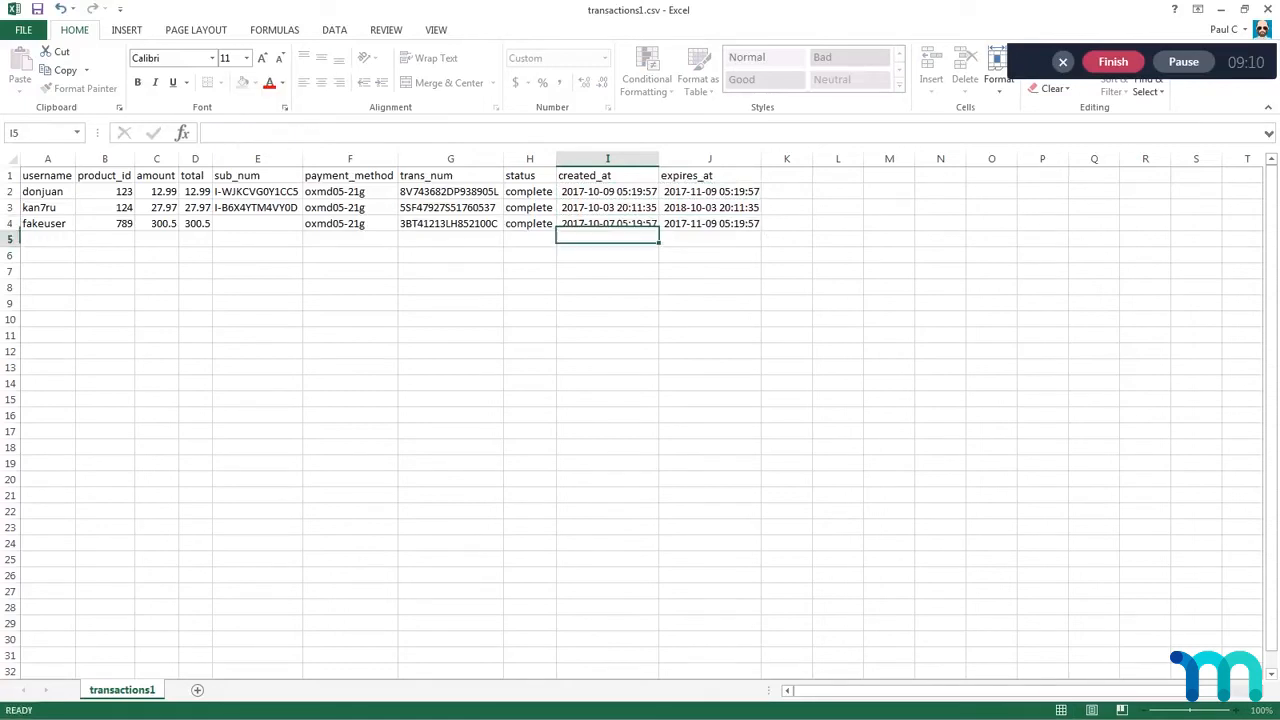
Step: Set the new transaction's expires_at date in J4 to 2017-11-07, keeping the time at 05:19:57
left_click(708, 226)
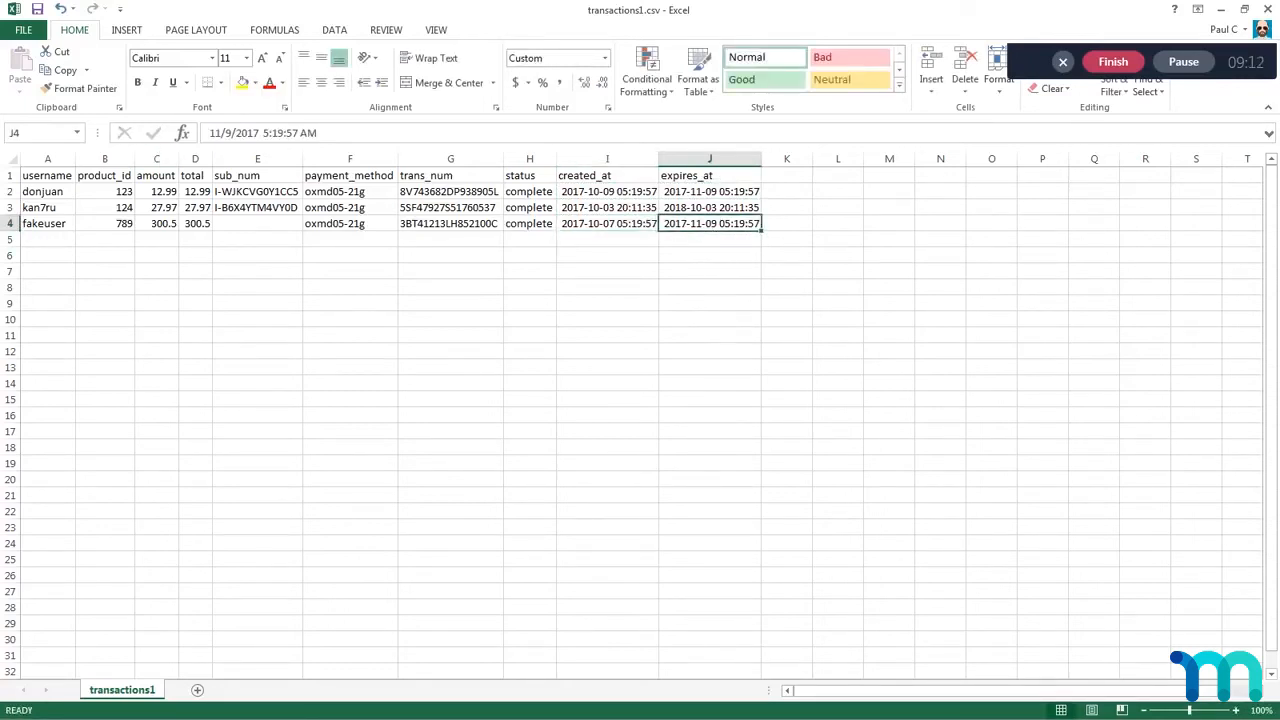
double_click(228, 133)
type("7")
key("Return")
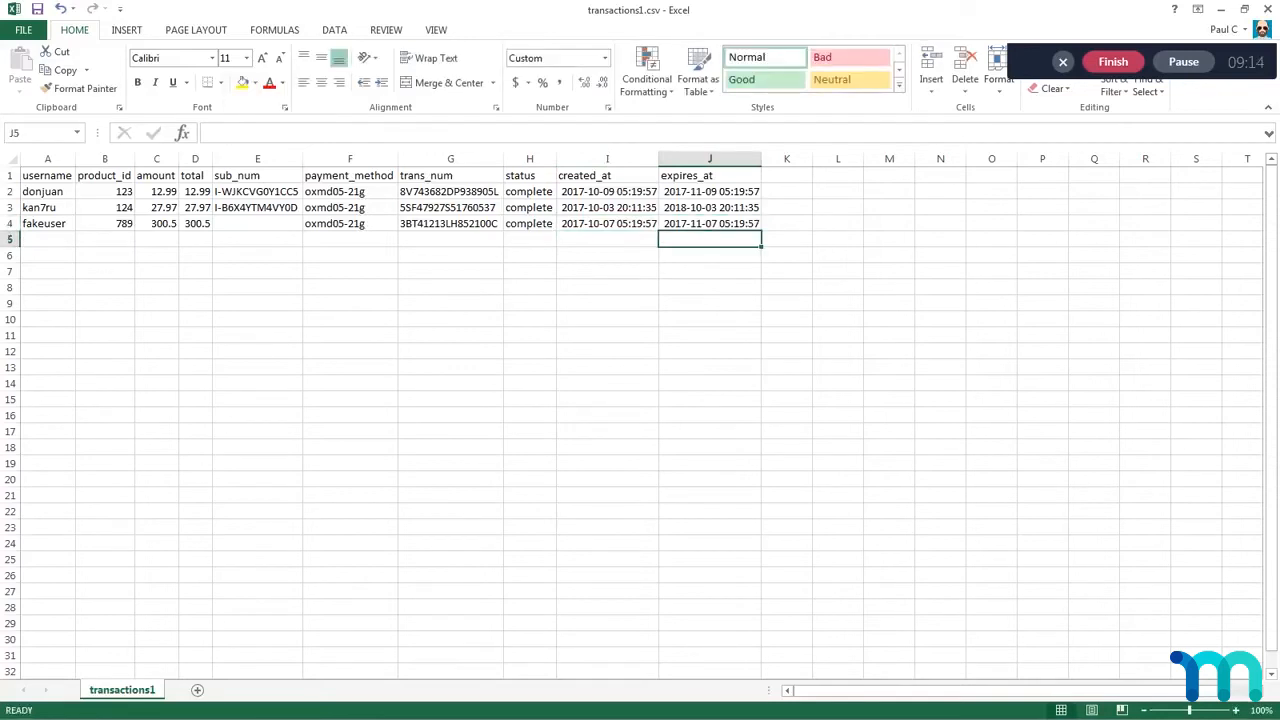
left_click(677, 320)
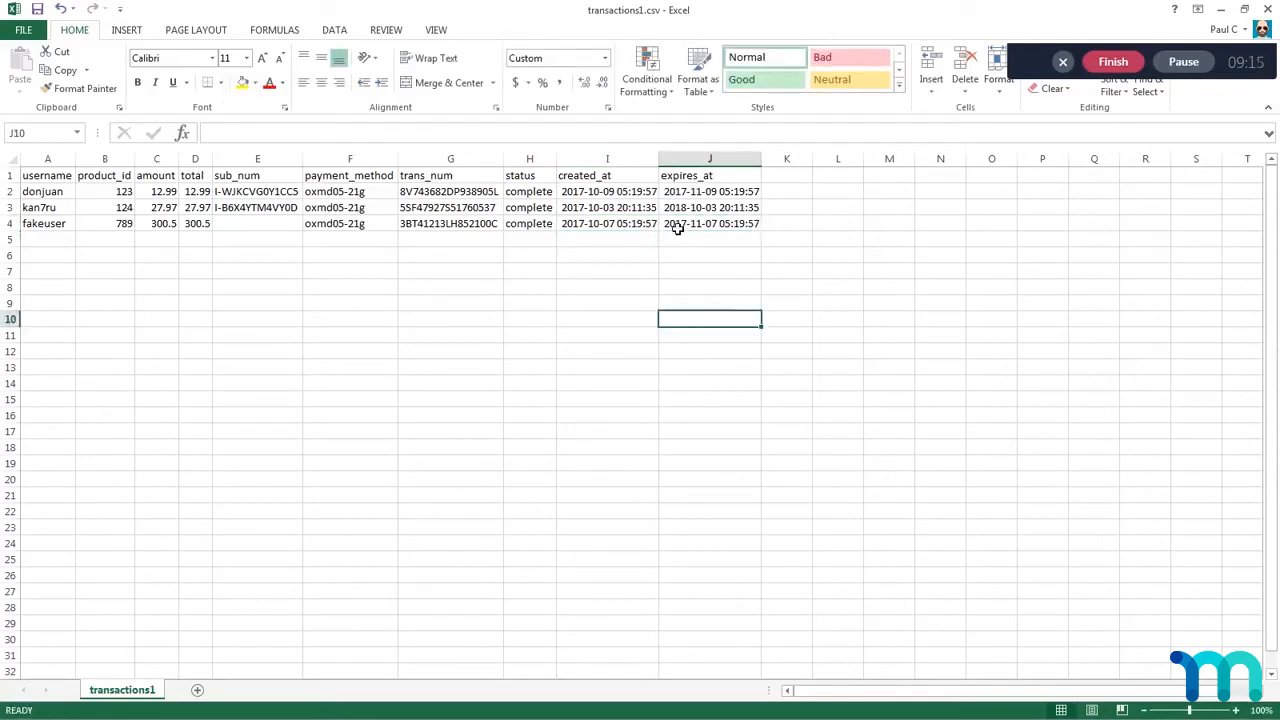
Step: Review the two subscription rows and their sub_num values in subscriptions.csv, and return to the transactions1.csv workbook
left_click(588, 228)
left_click(796, 231)
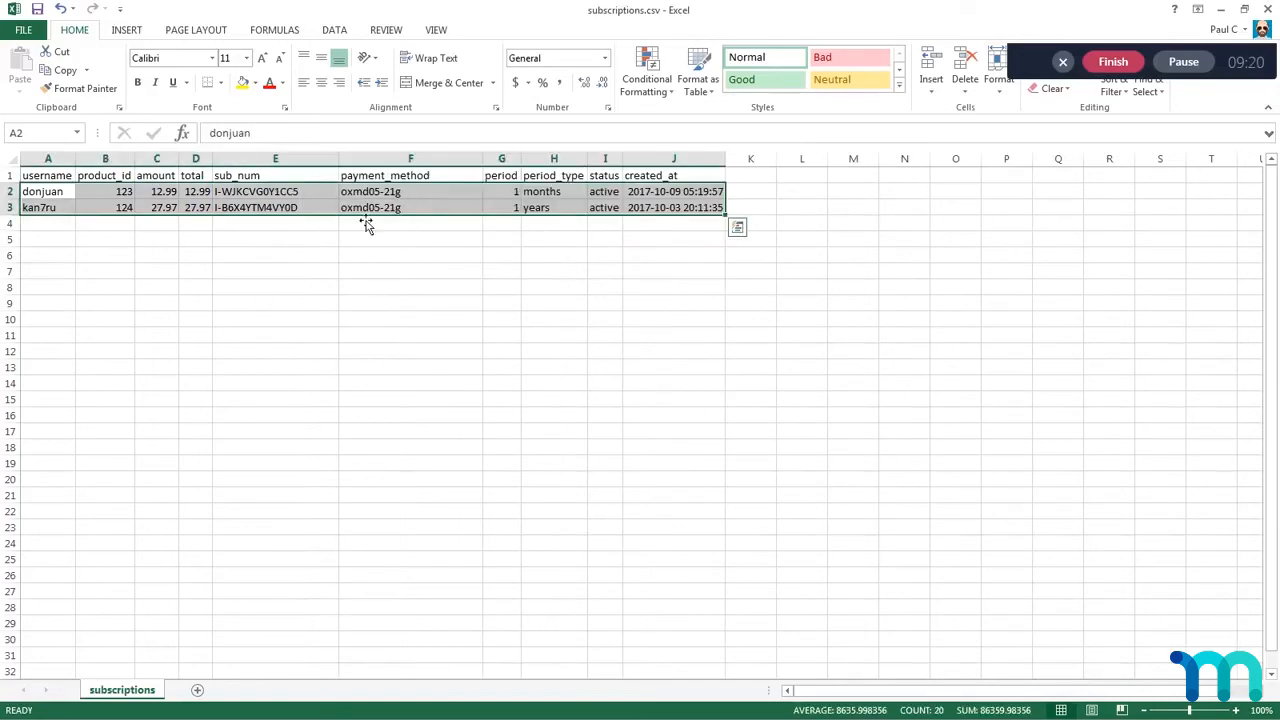
left_click(43, 208)
left_click_drag(40, 192, 729, 211)
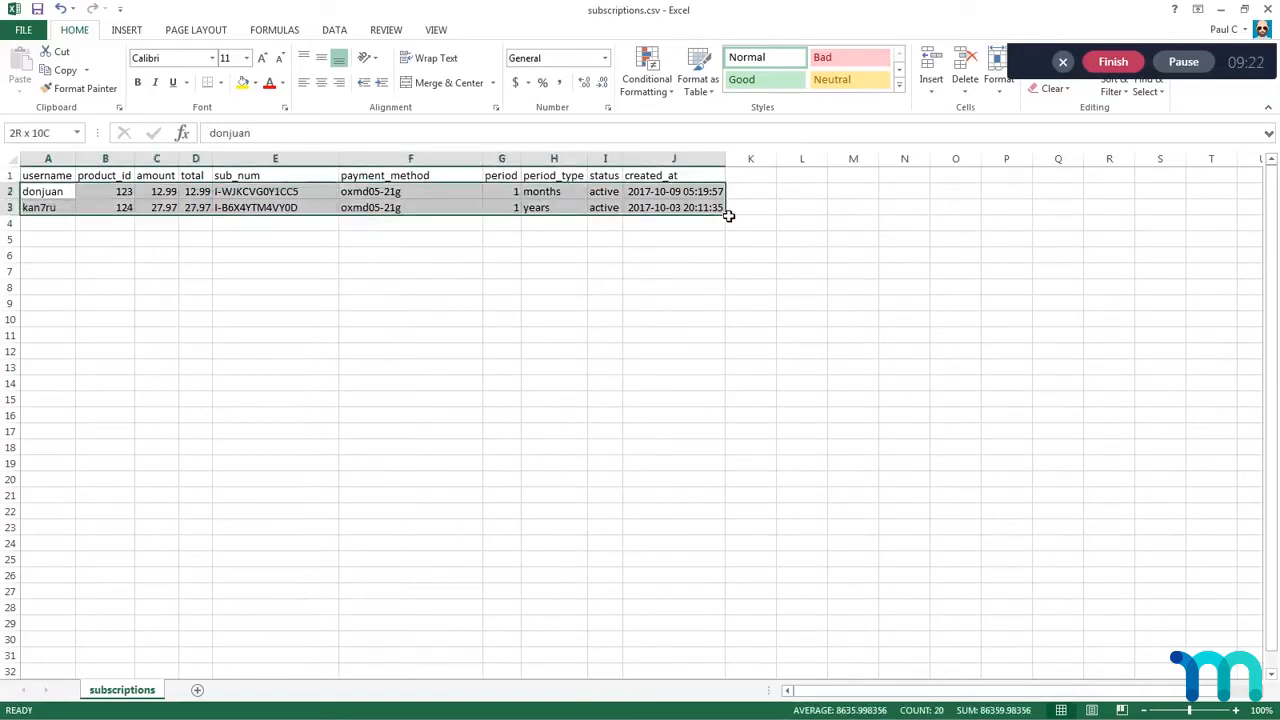
left_click(558, 259)
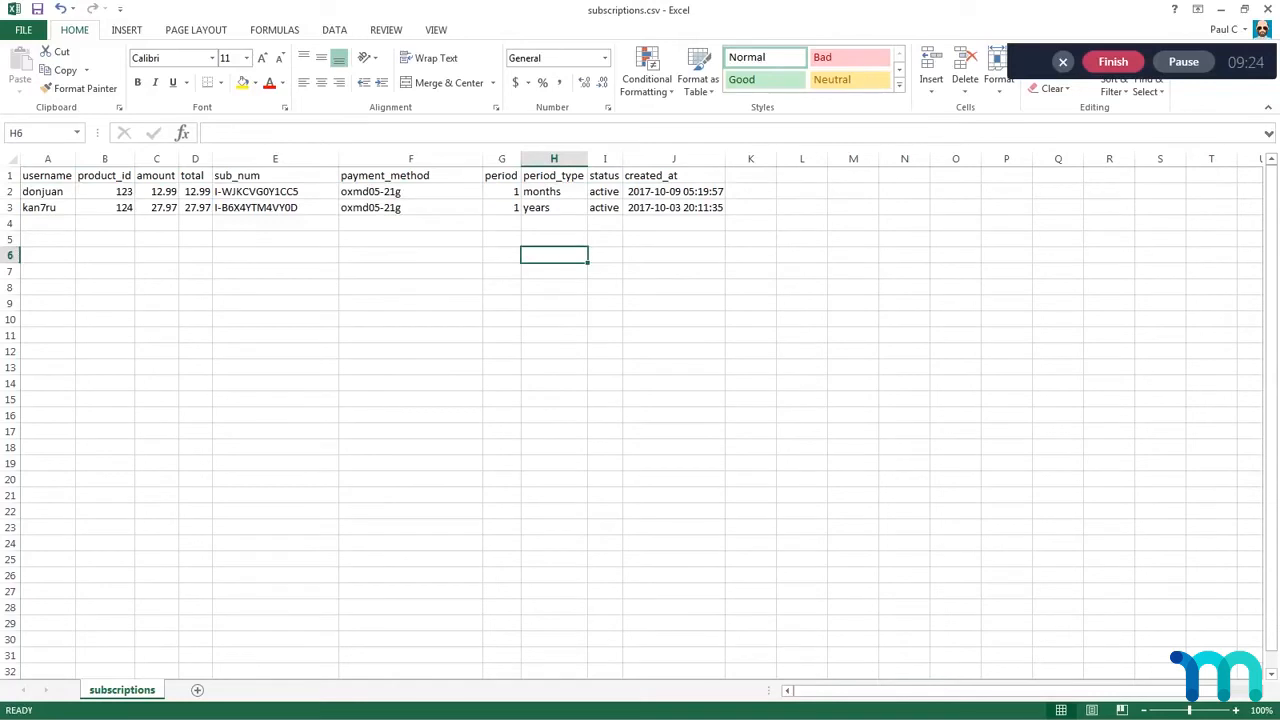
left_click_drag(258, 194, 251, 211)
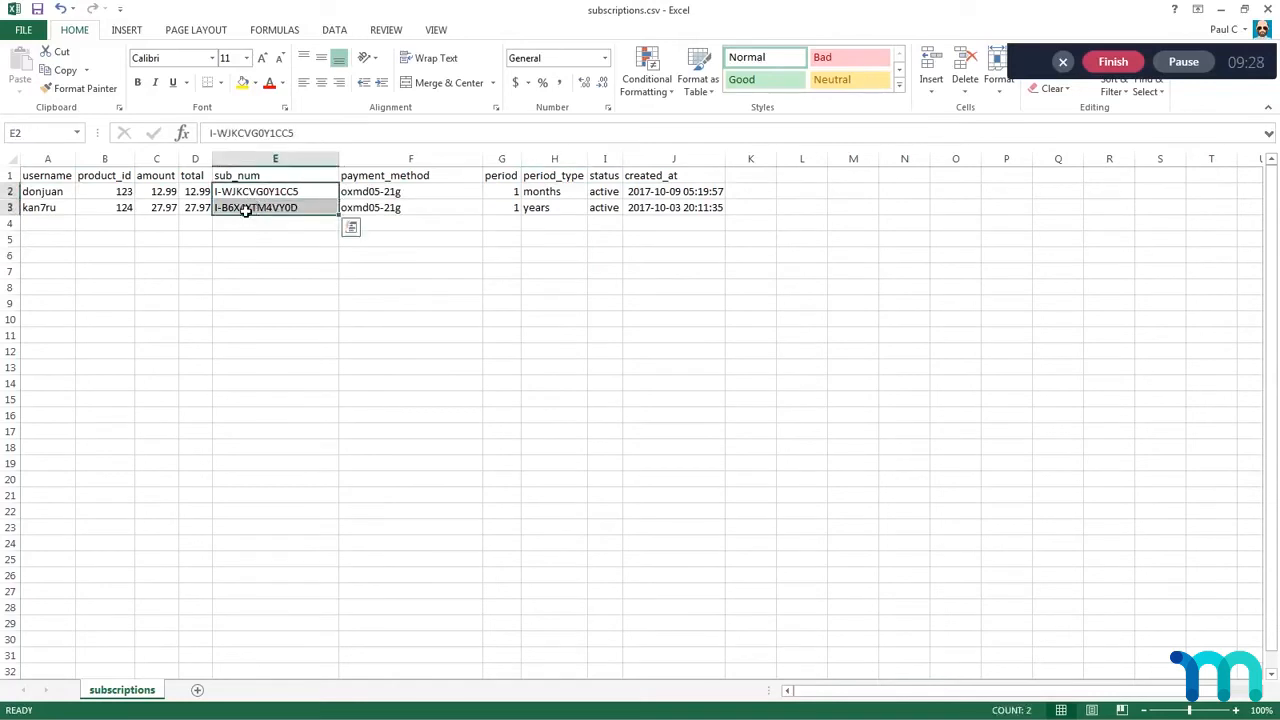
key("alt+Tab")
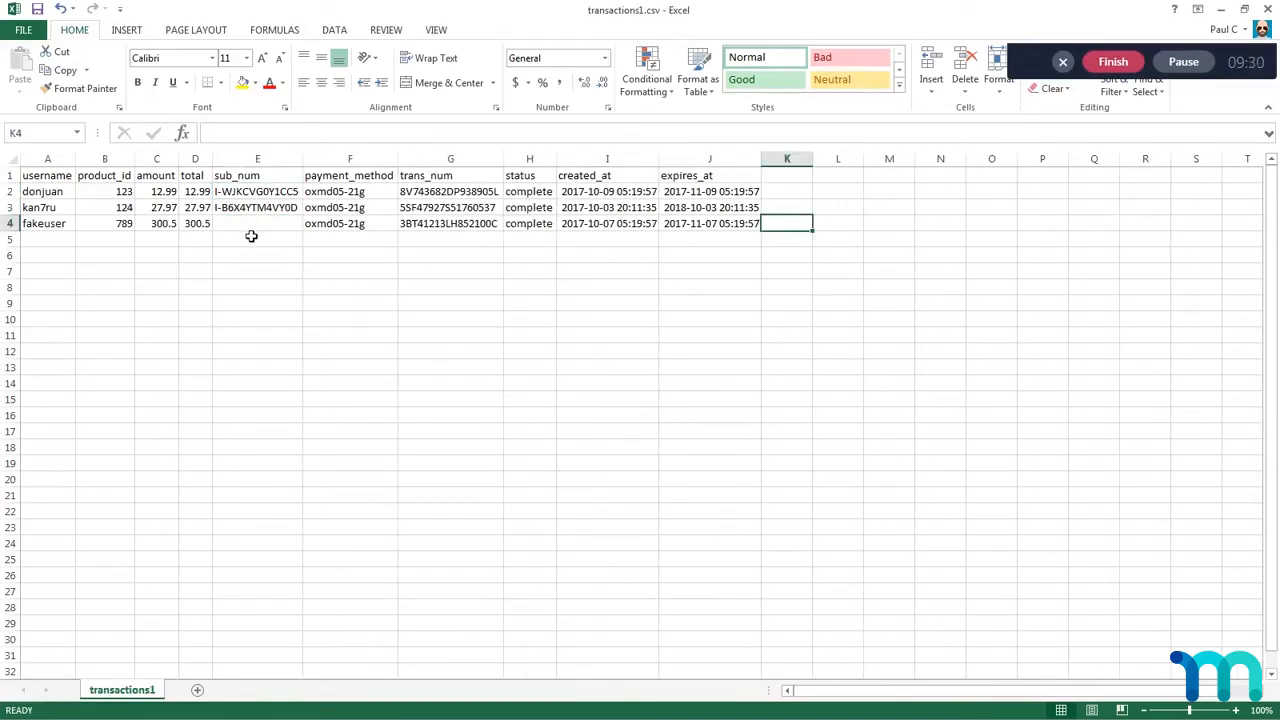
left_click(37, 230)
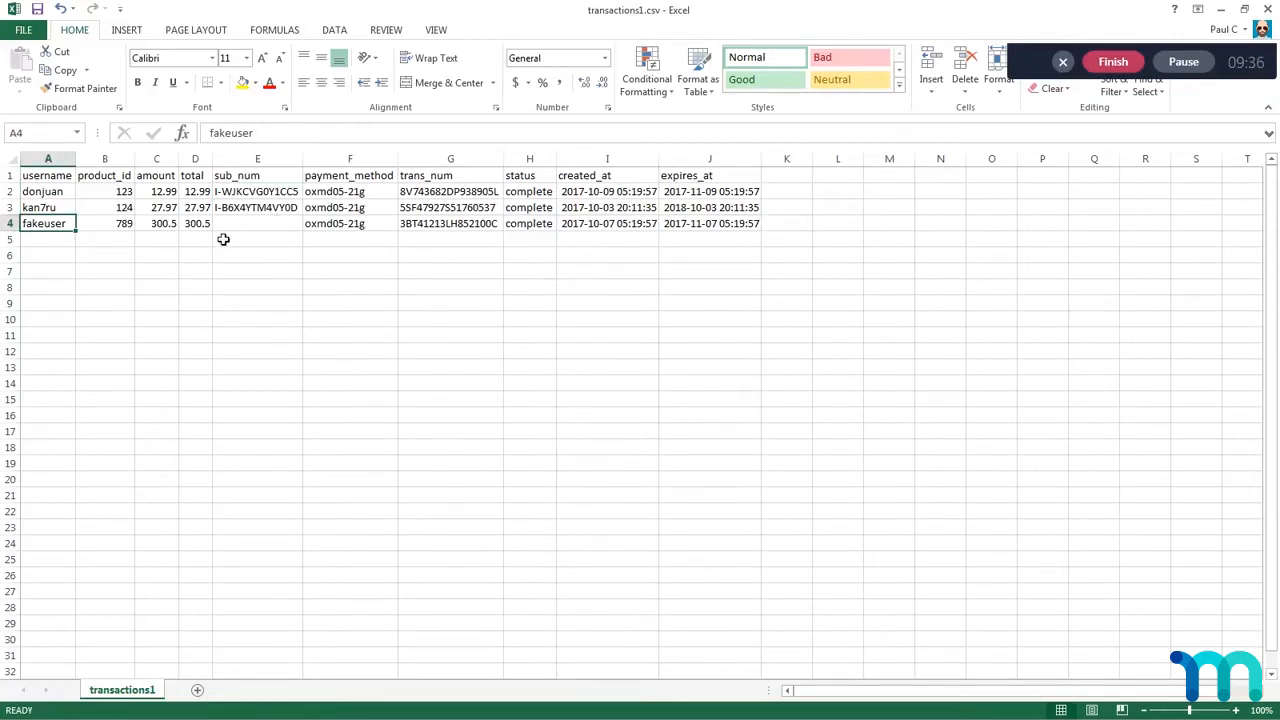
left_click(690, 229)
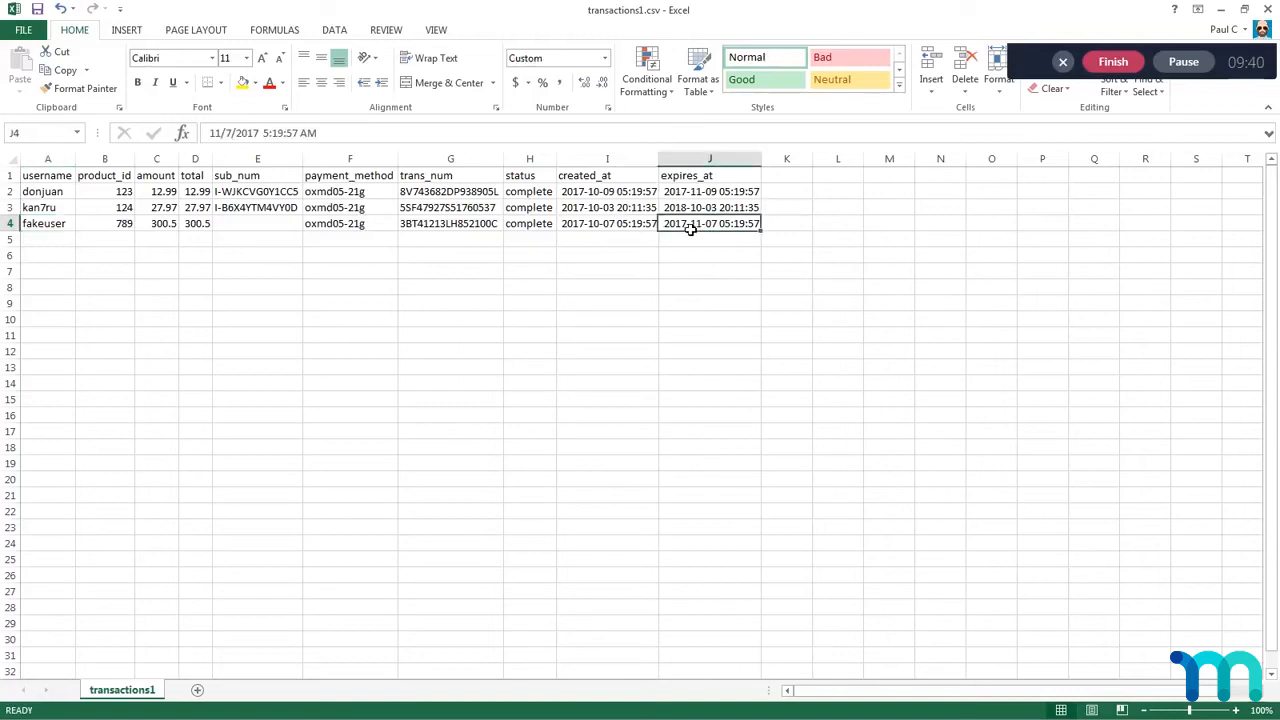
type("00")
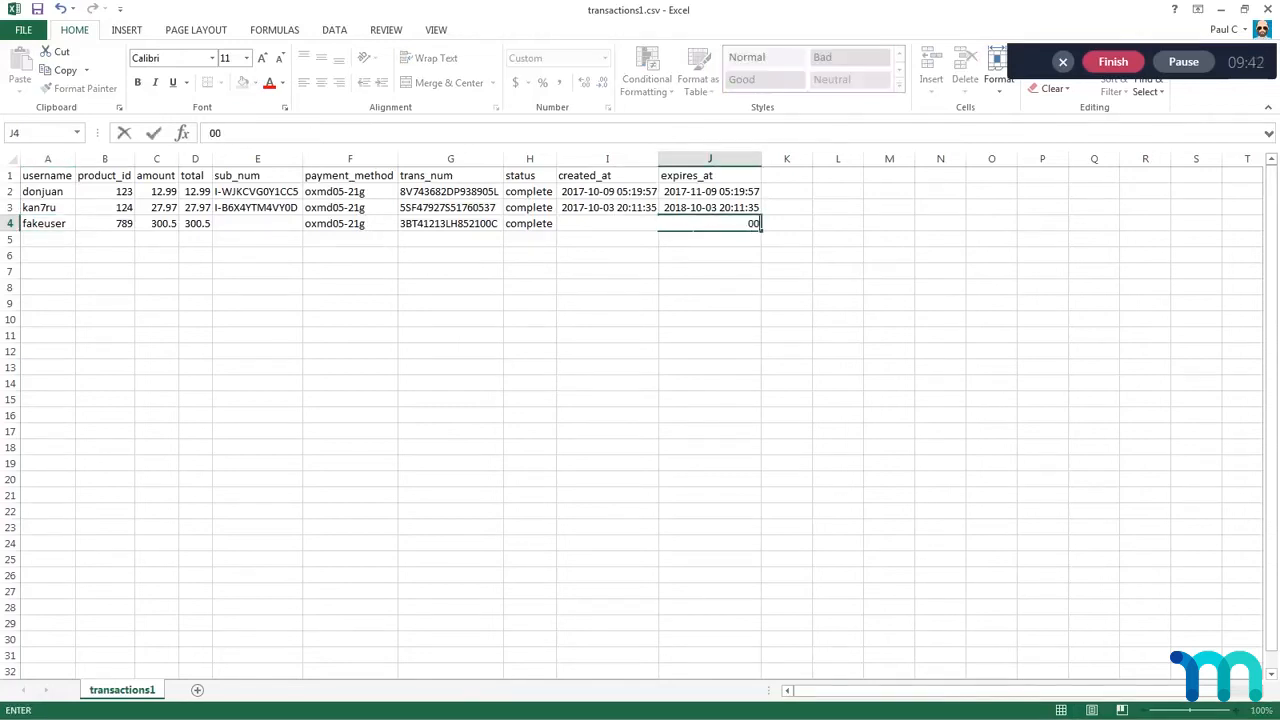
type("00-00-00 00:00")
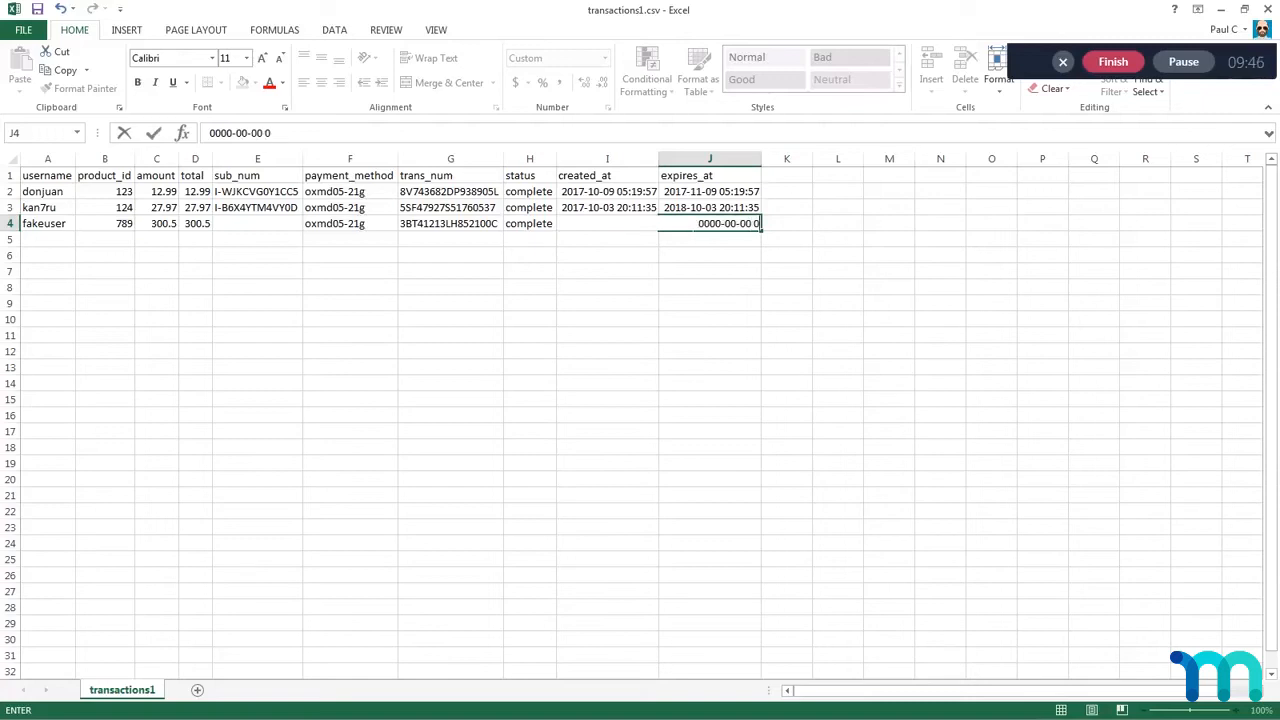
type(":00")
key("Return")
left_click(703, 226)
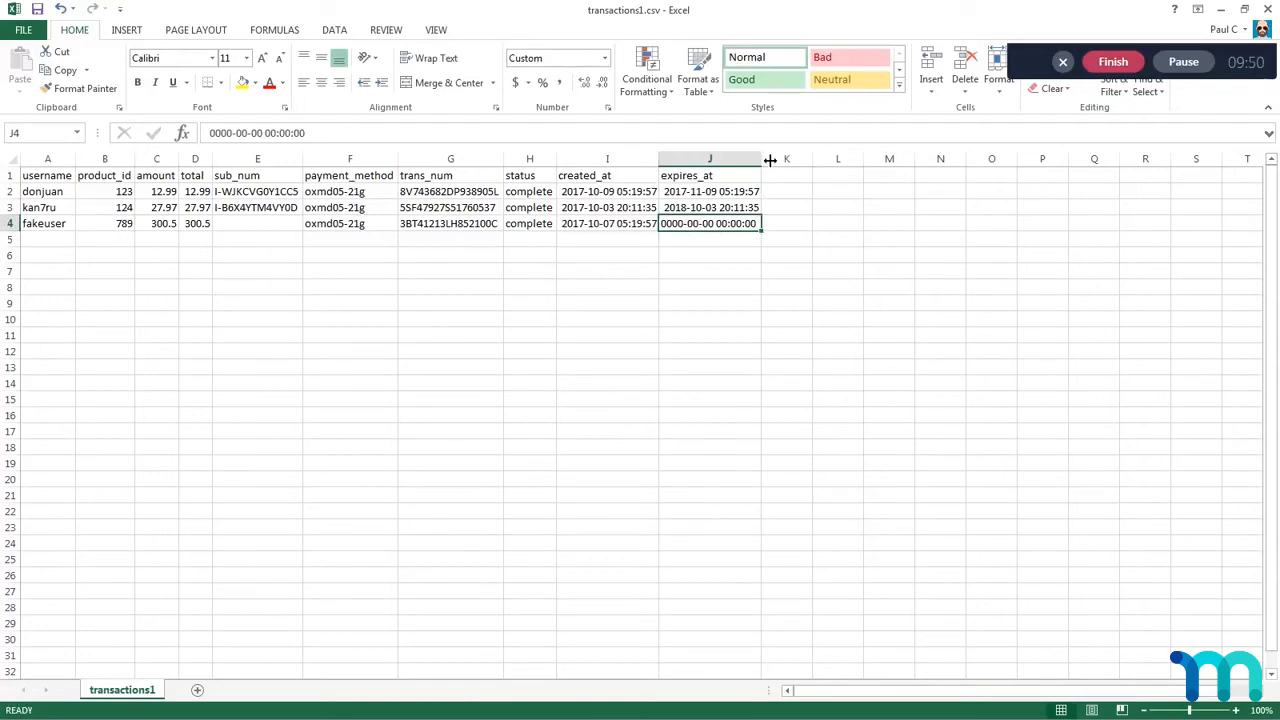
left_click(698, 272)
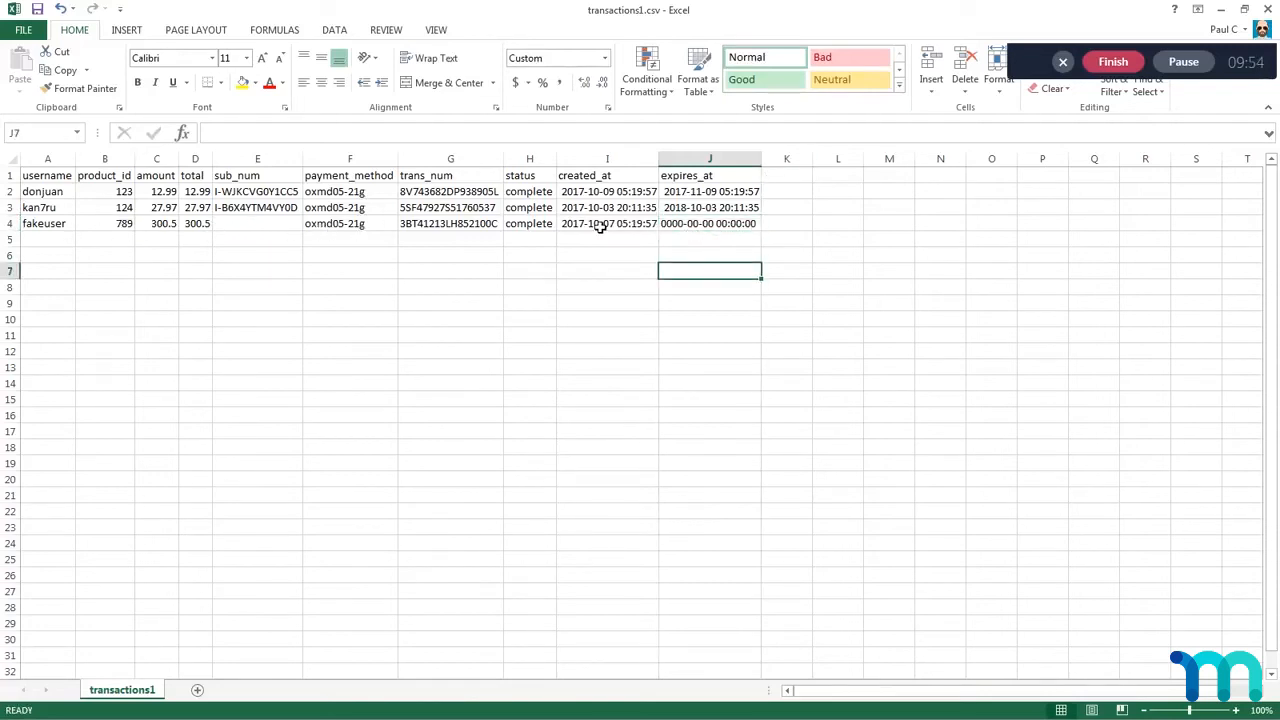
Step: Compare the one-time transaction in row 4, including its sub_num and expires_at cells, with the subscription transactions in rows 2 and 3
left_click(730, 228)
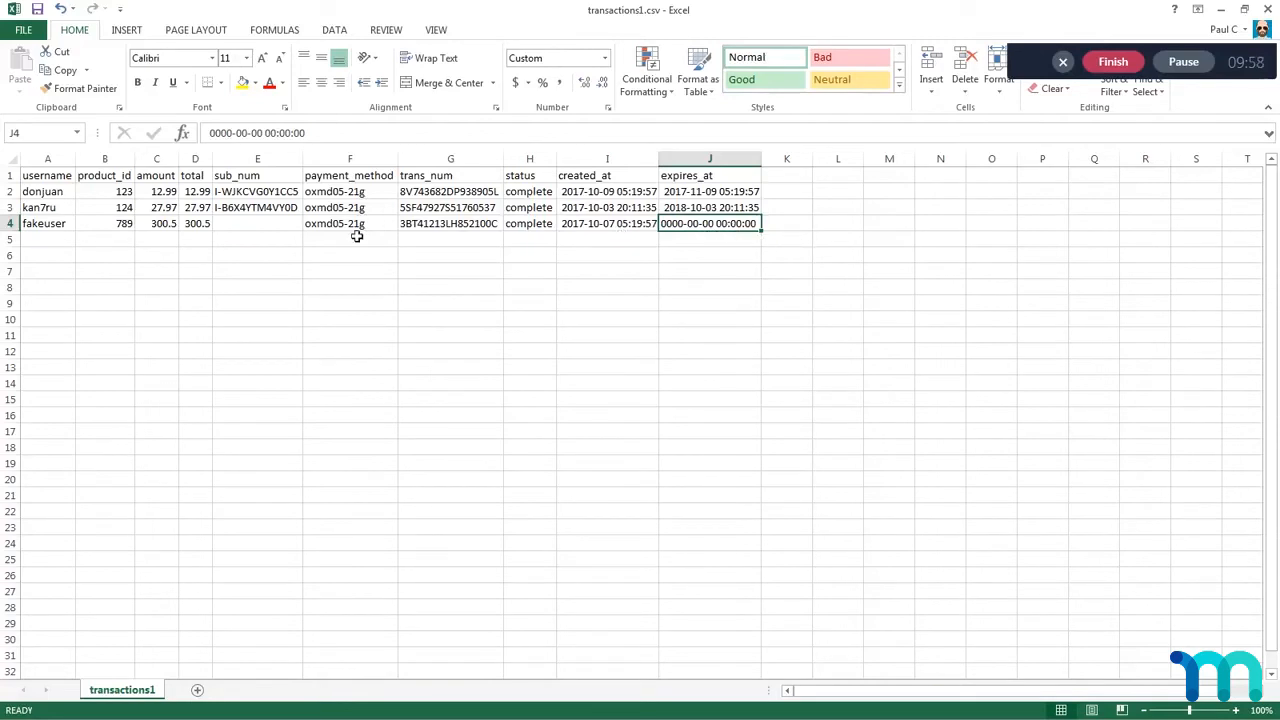
left_click(135, 227)
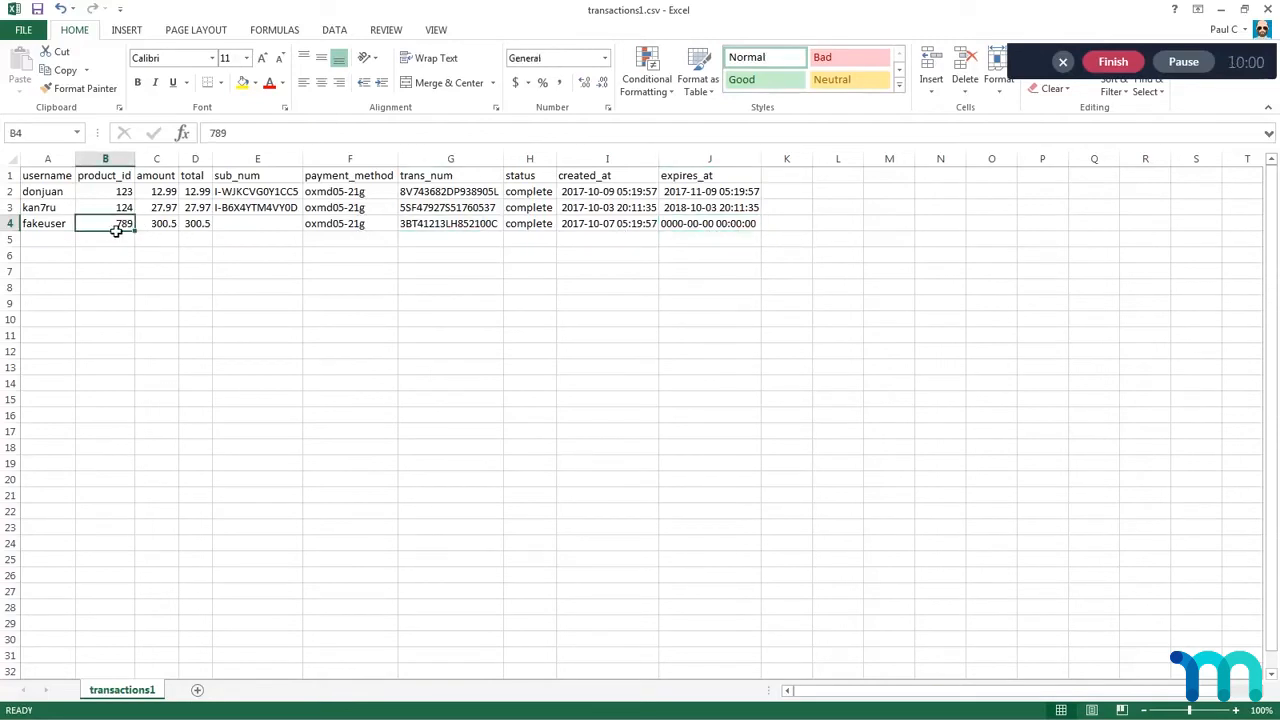
left_click(786, 228)
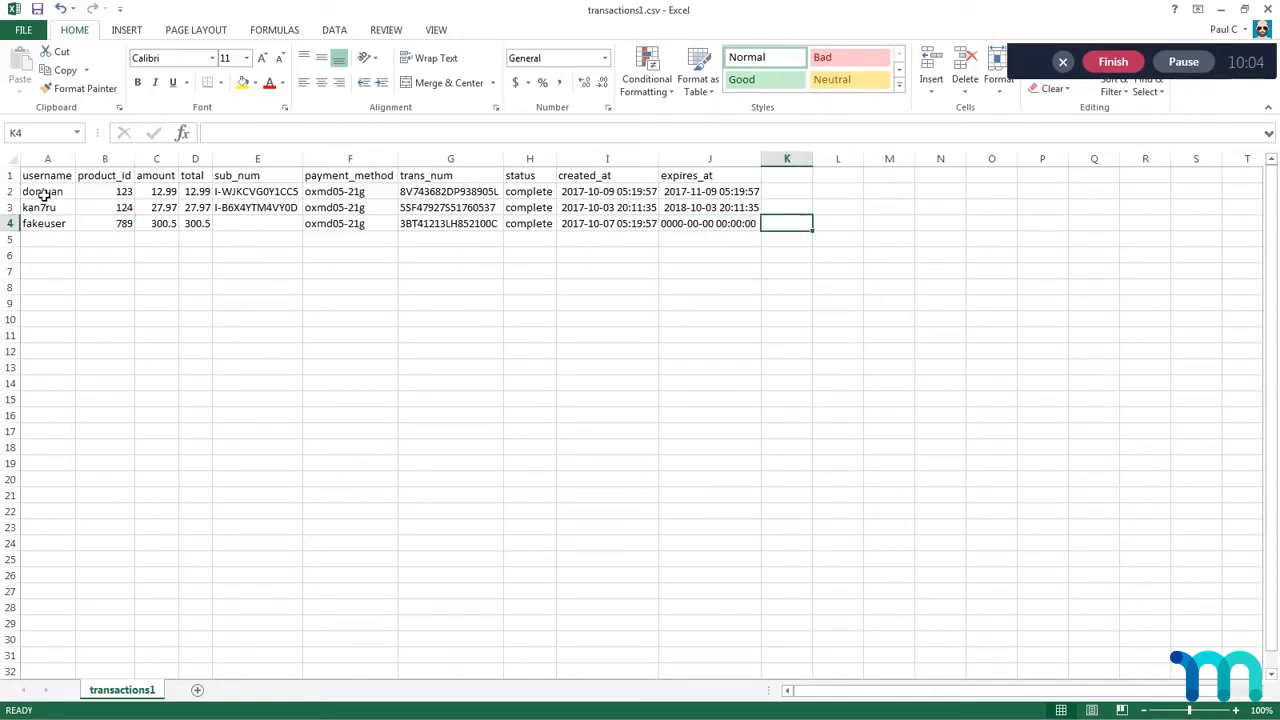
left_click_drag(45, 192, 740, 206)
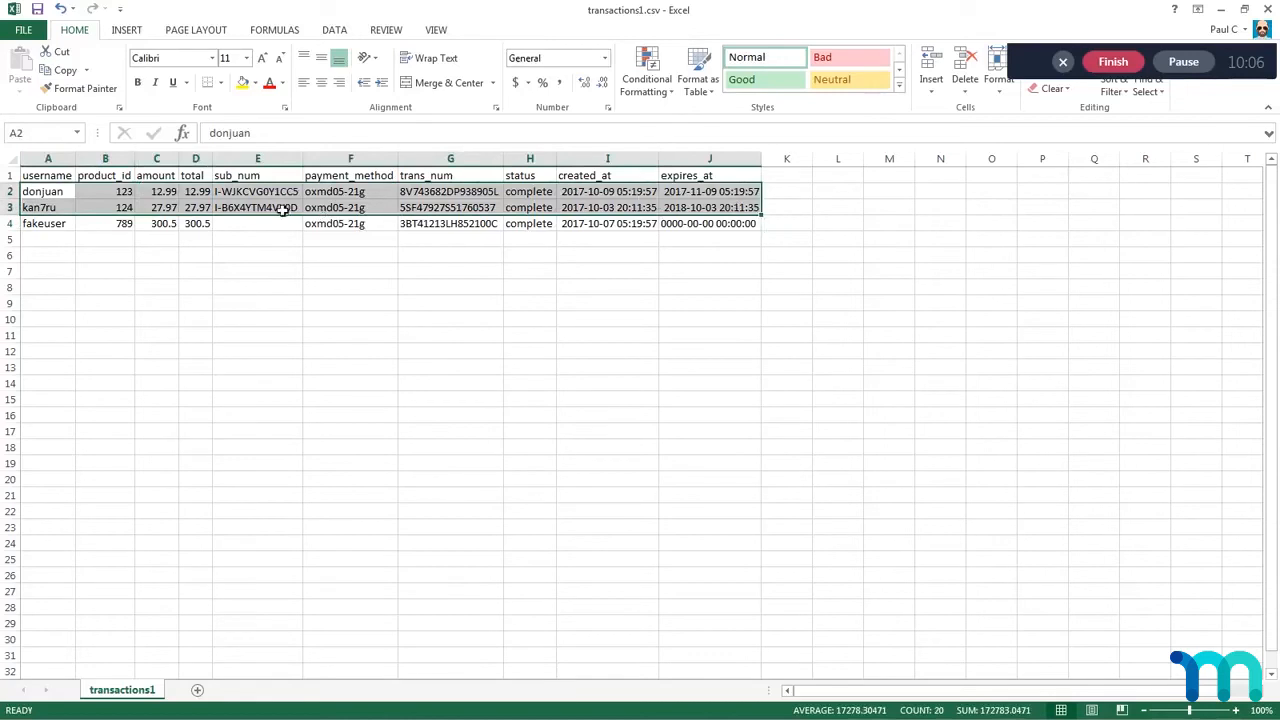
left_click(224, 228)
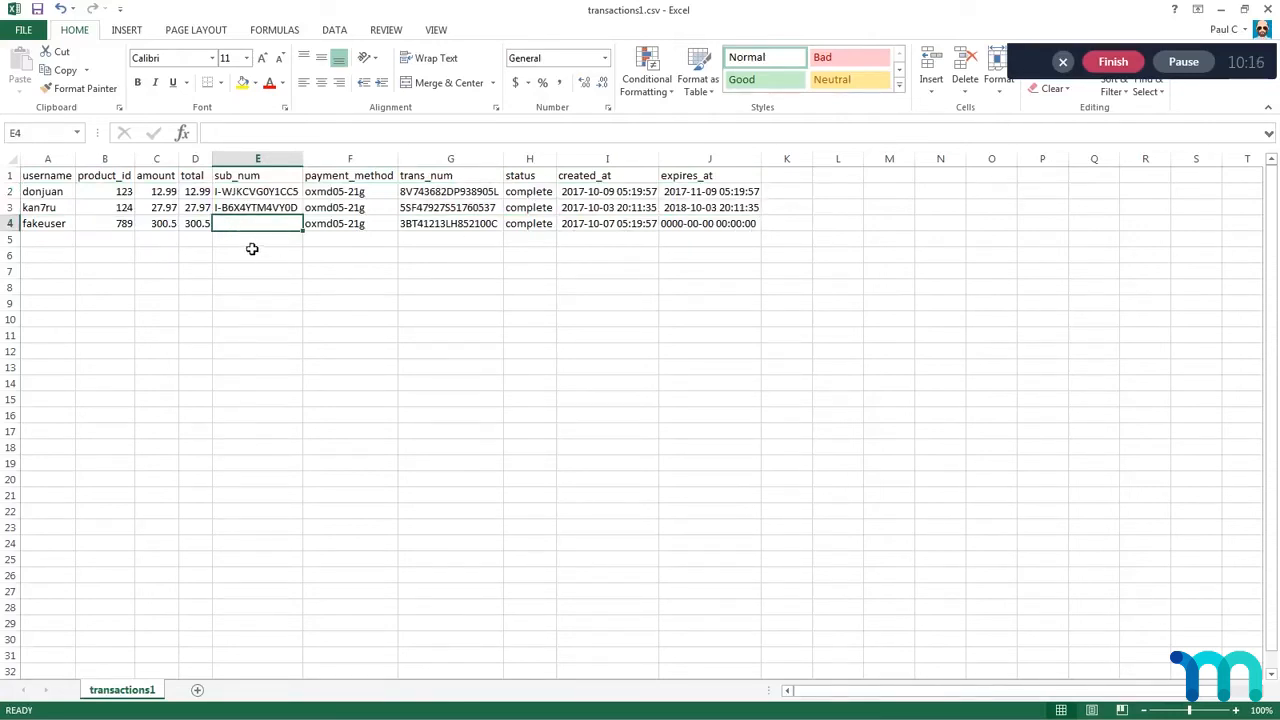
key("Return")
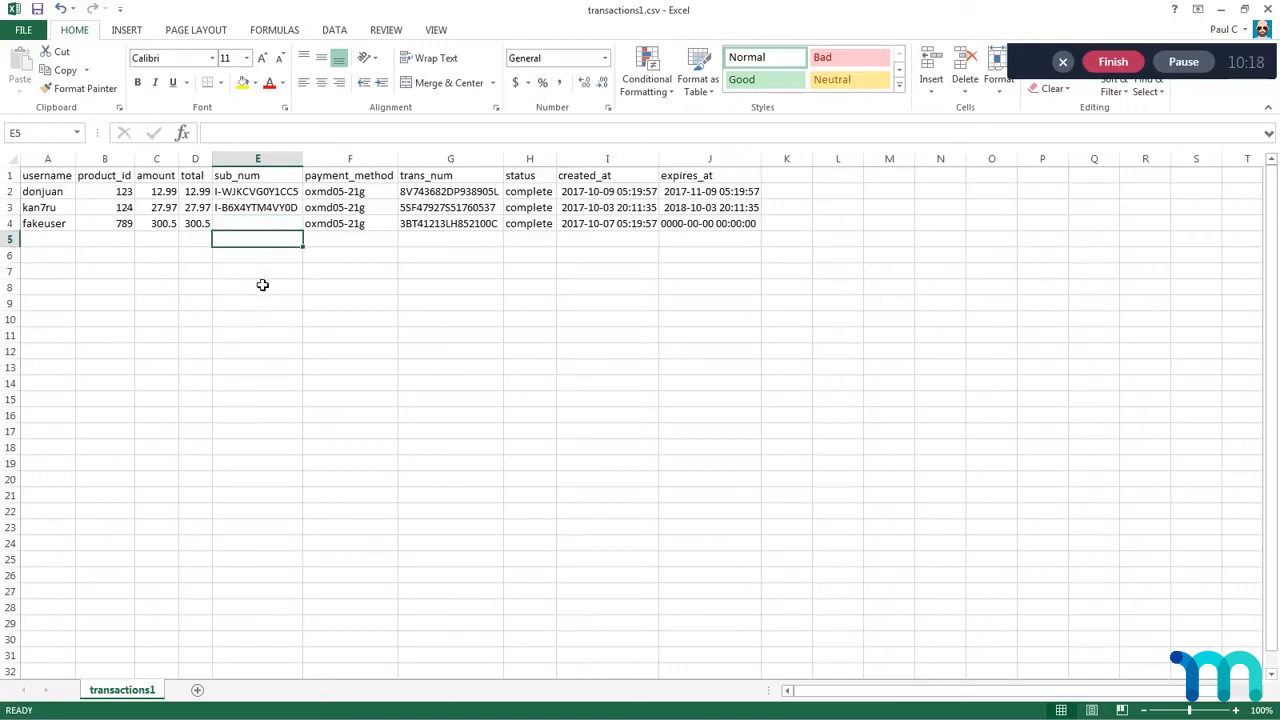
left_click_drag(47, 231, 745, 226)
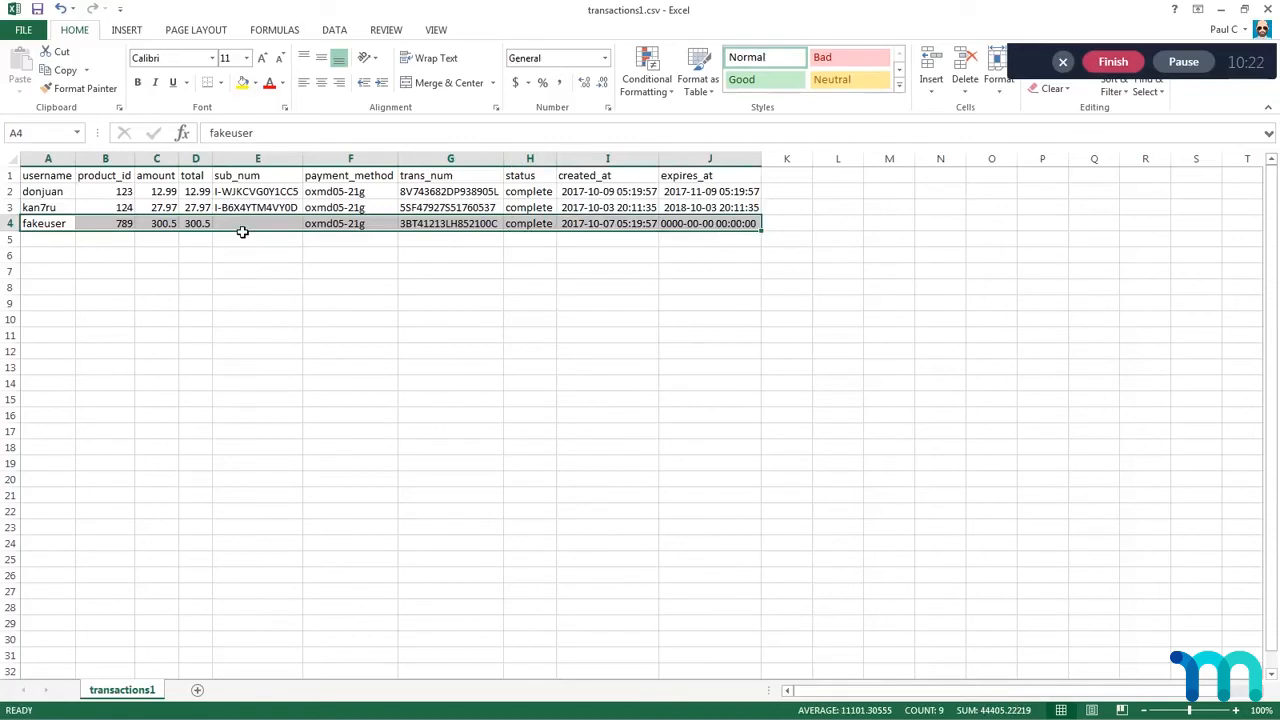
left_click(245, 229)
left_click(672, 228)
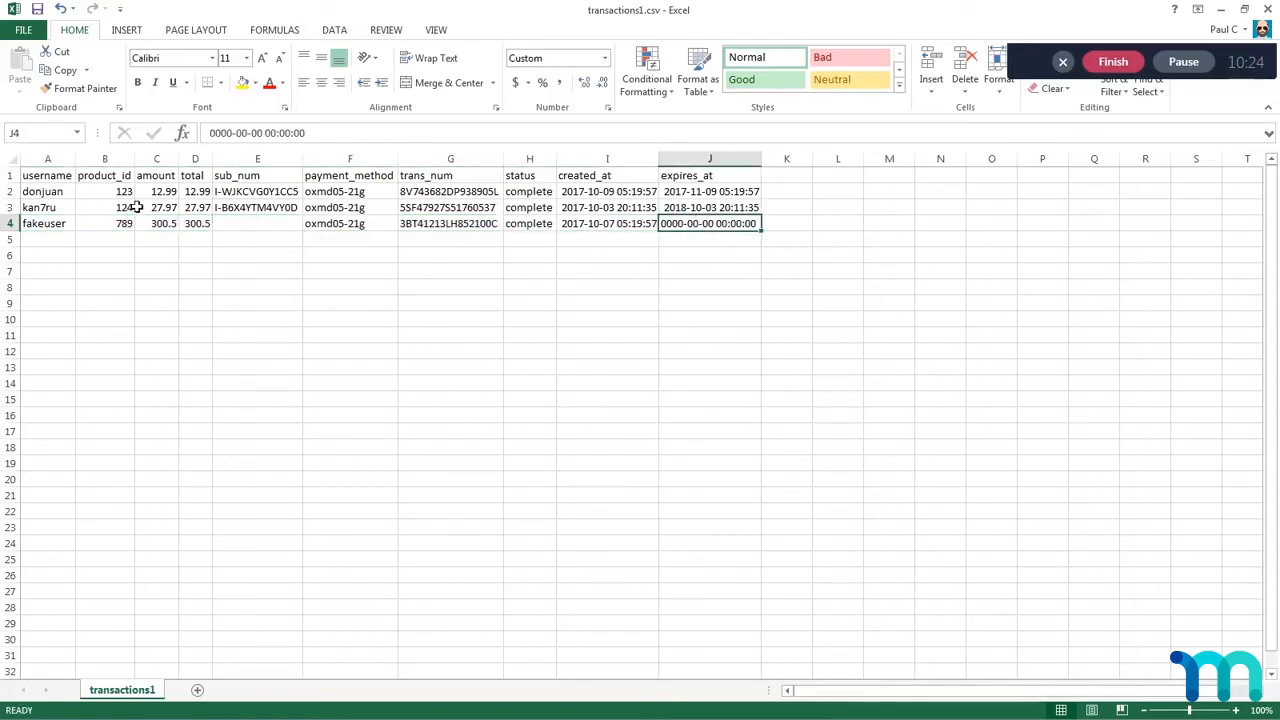
Step: Examine the subscription transactions in rows 2 and 3, focusing on their expires_at dates in J2:J3
left_click_drag(40, 197, 703, 208)
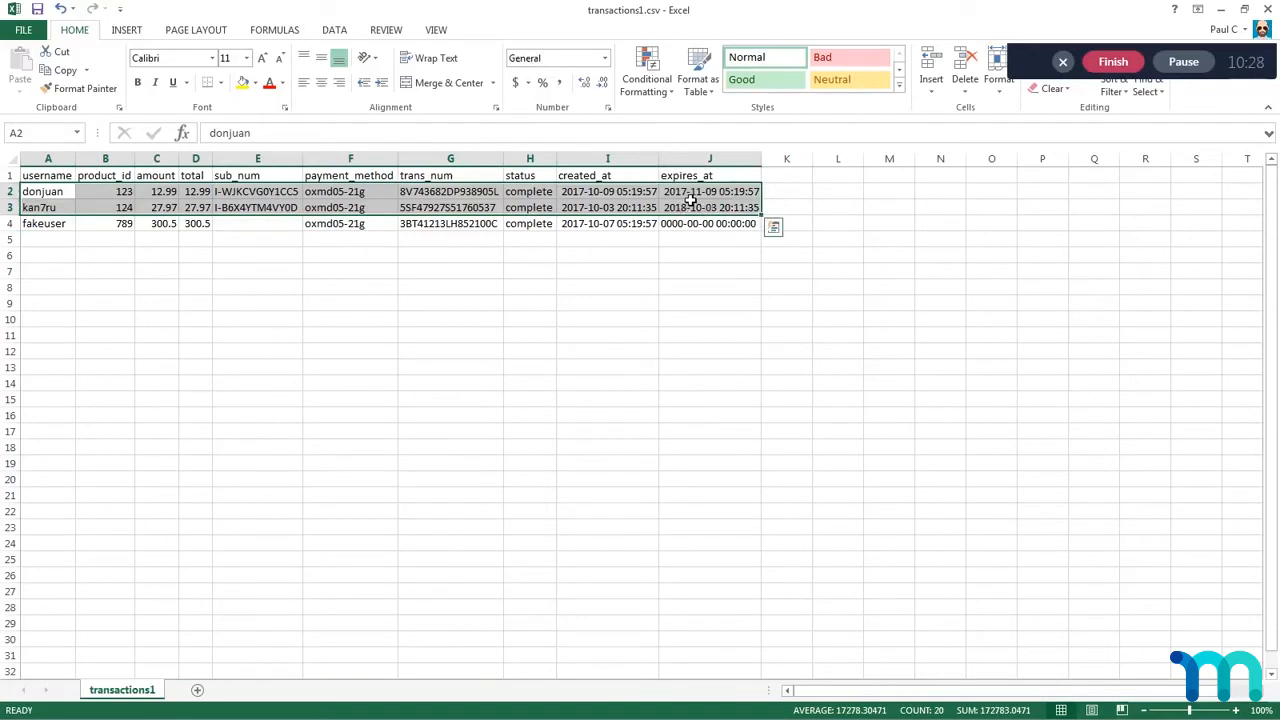
left_click(691, 196)
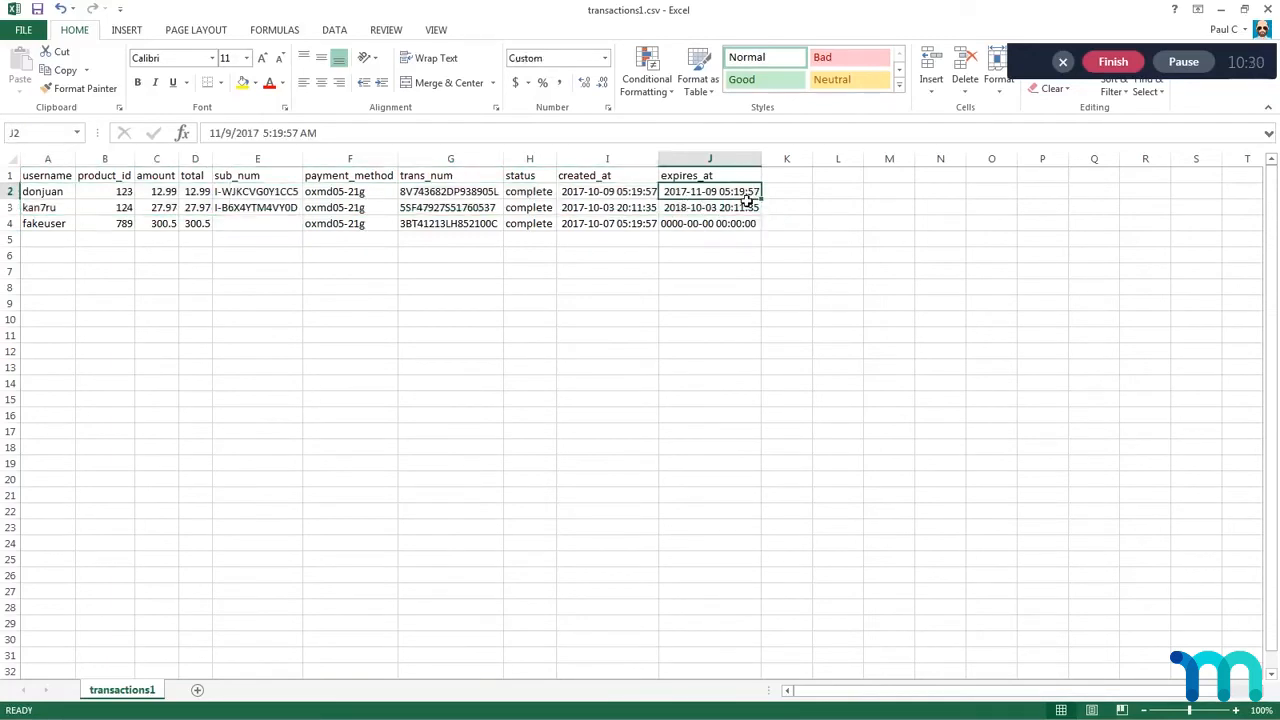
left_click(704, 208)
left_click(701, 195)
left_click(702, 212)
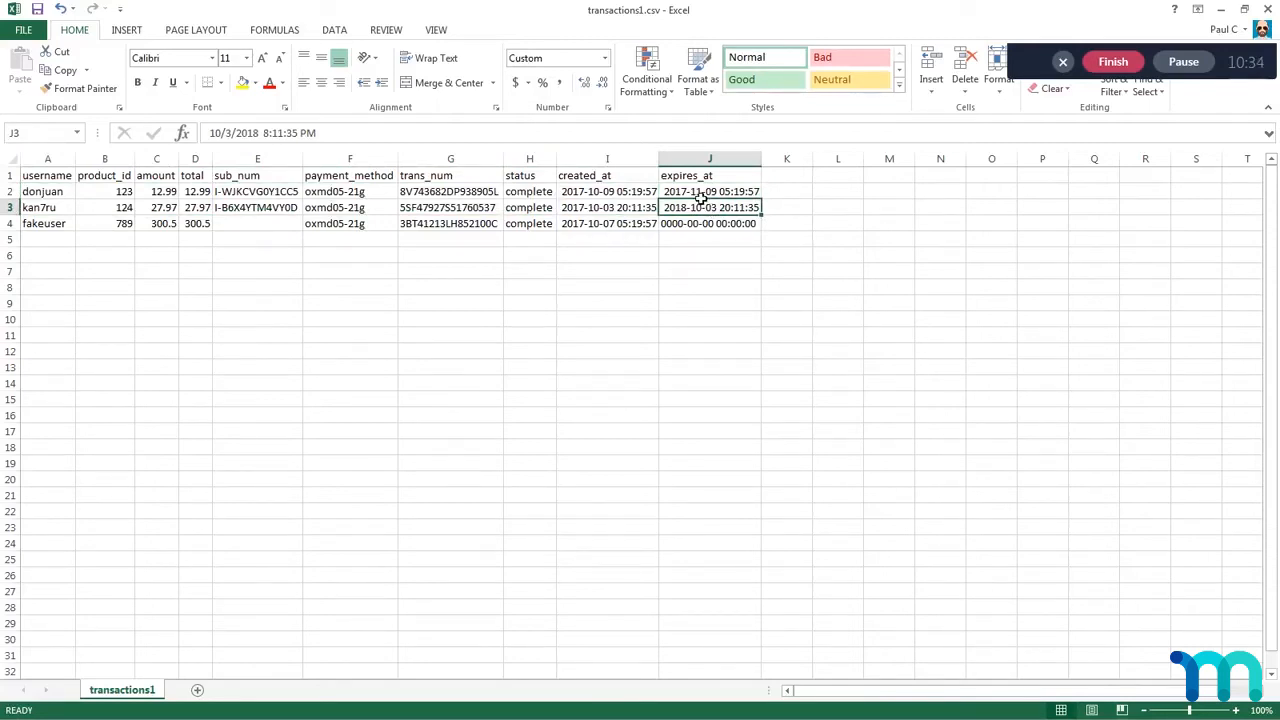
left_click(699, 196)
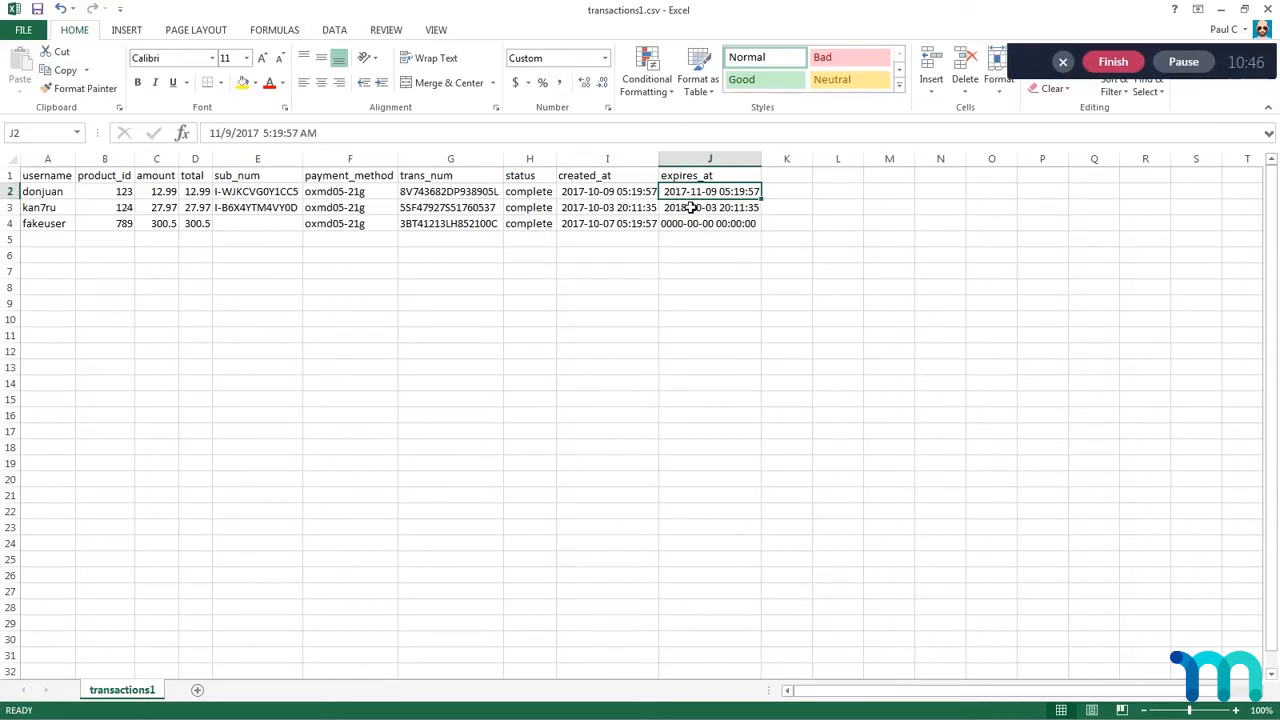
left_click(977, 393)
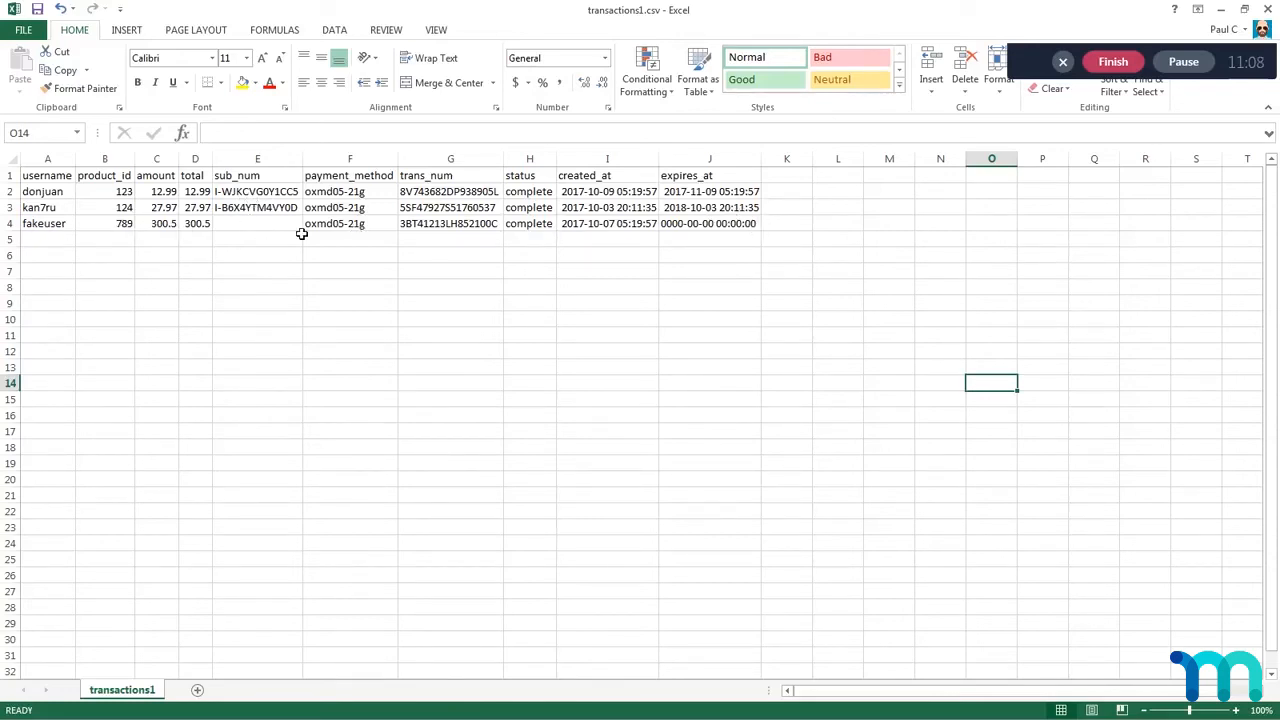
Step: Review the one-time transaction's sub_num cell E4 and expires_at cell J4, and the usernames in A2:A4
left_click(238, 229)
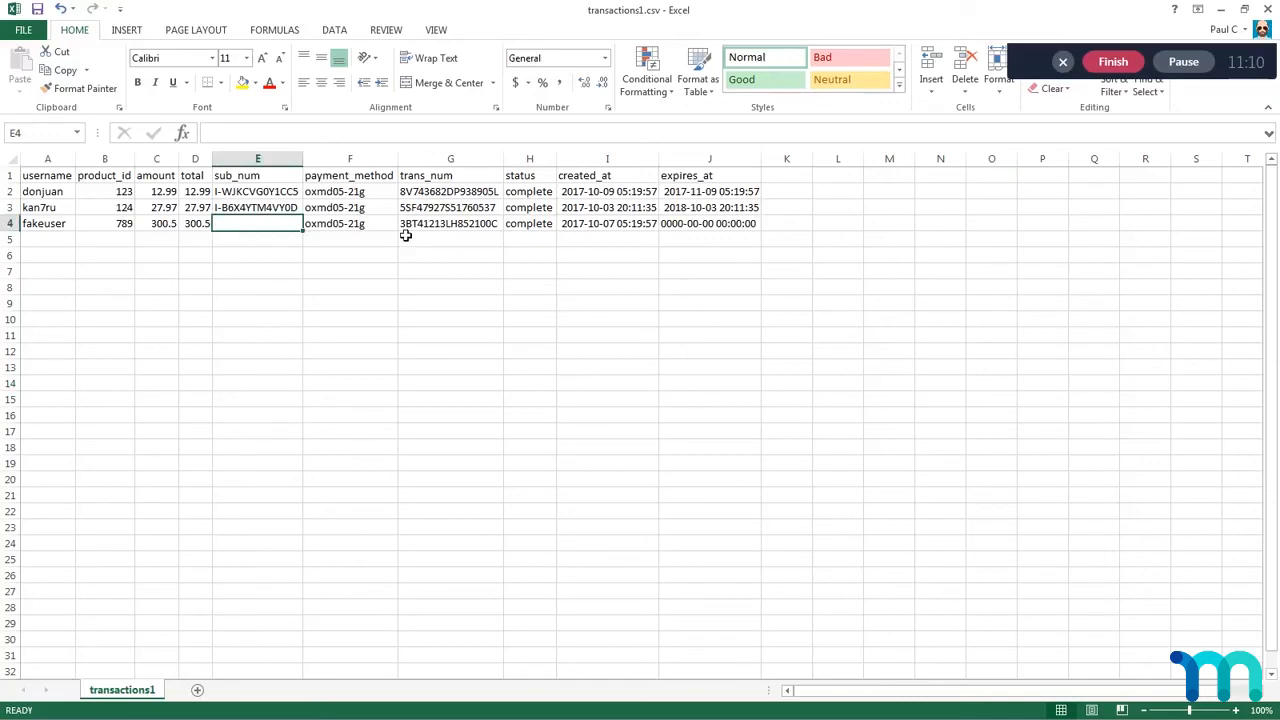
left_click(696, 229)
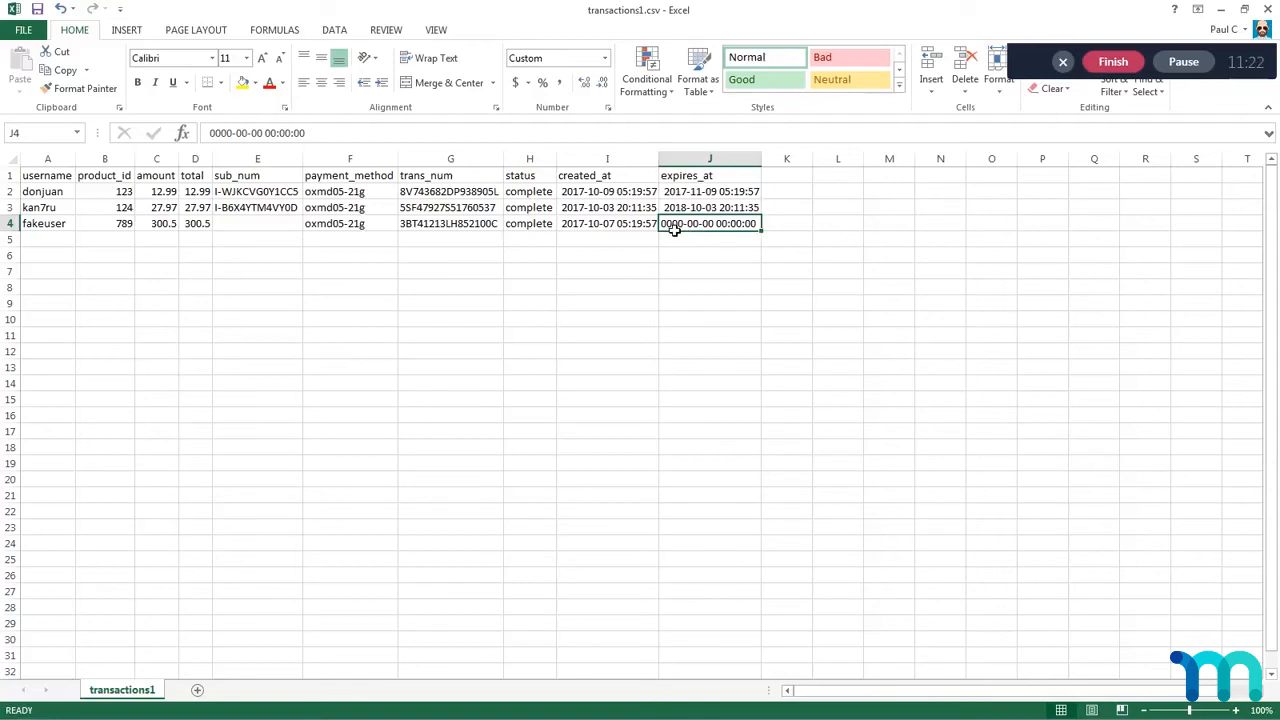
left_click(258, 228)
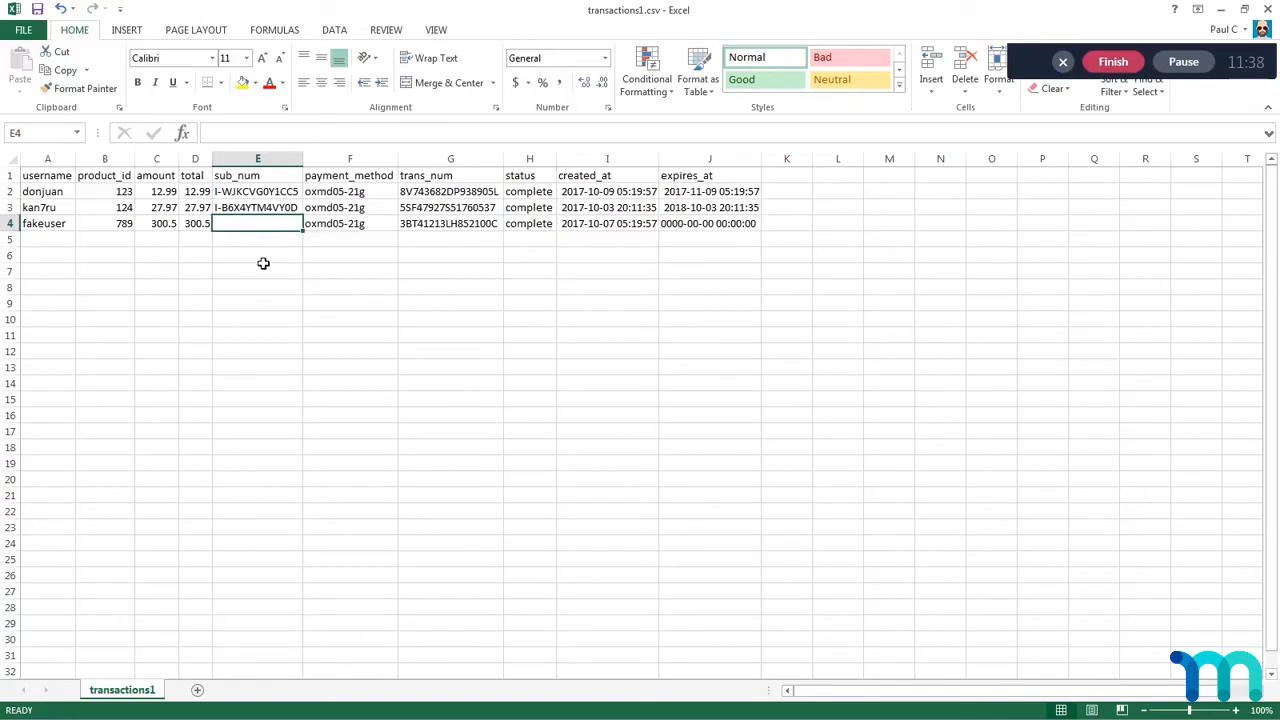
left_click_drag(46, 194, 44, 228)
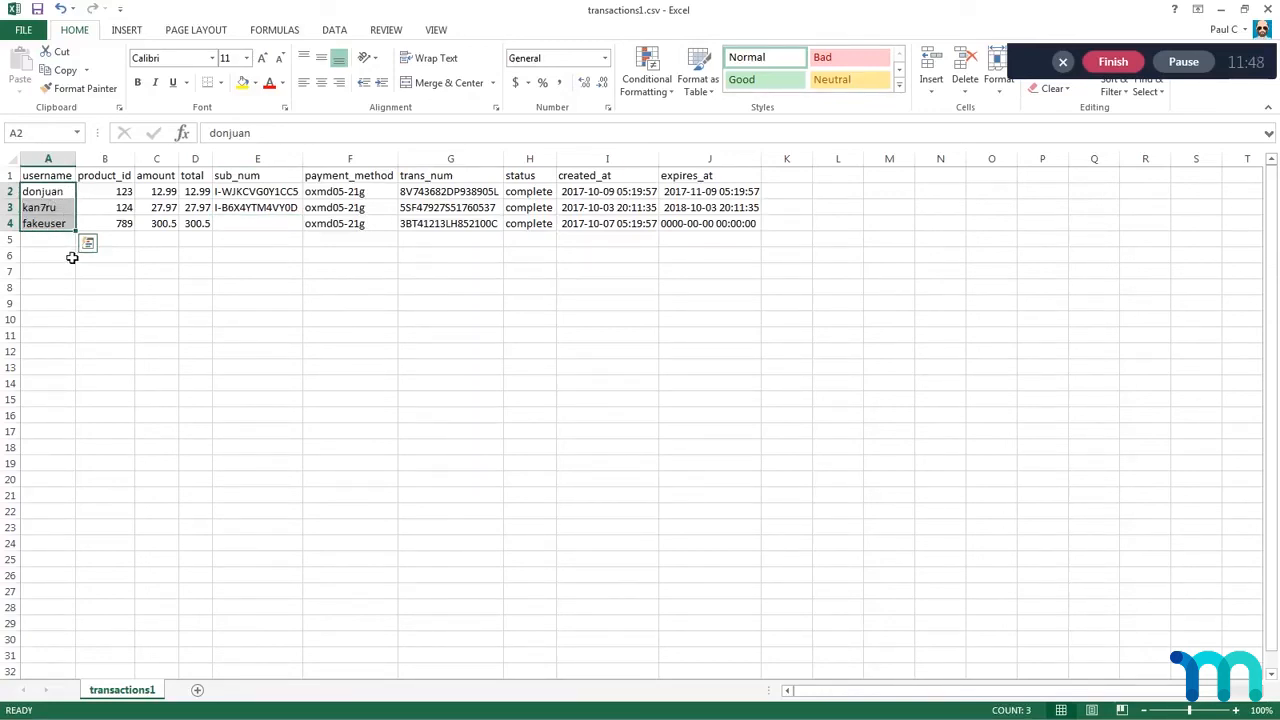
left_click(238, 241)
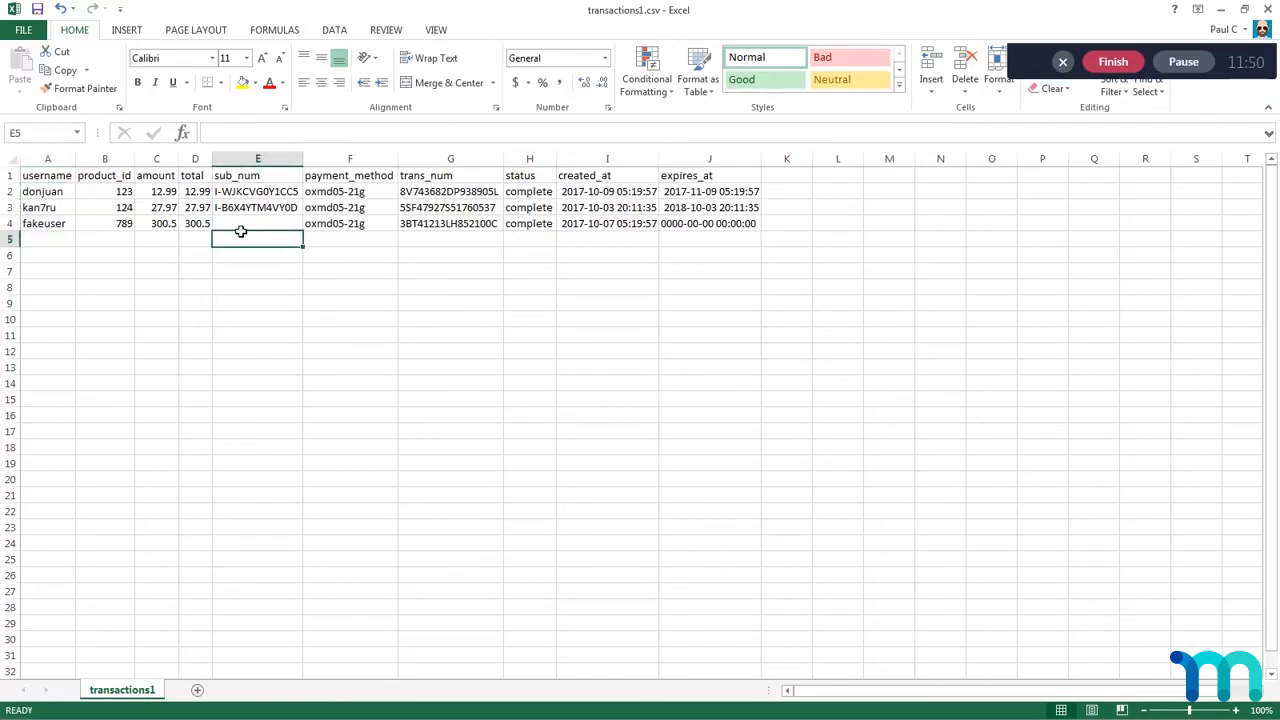
Step: Compare the usernames and sub_num values of the transactions in transactions1.csv with the subscription rows in subscriptions.csv
left_click_drag(43, 194, 40, 226)
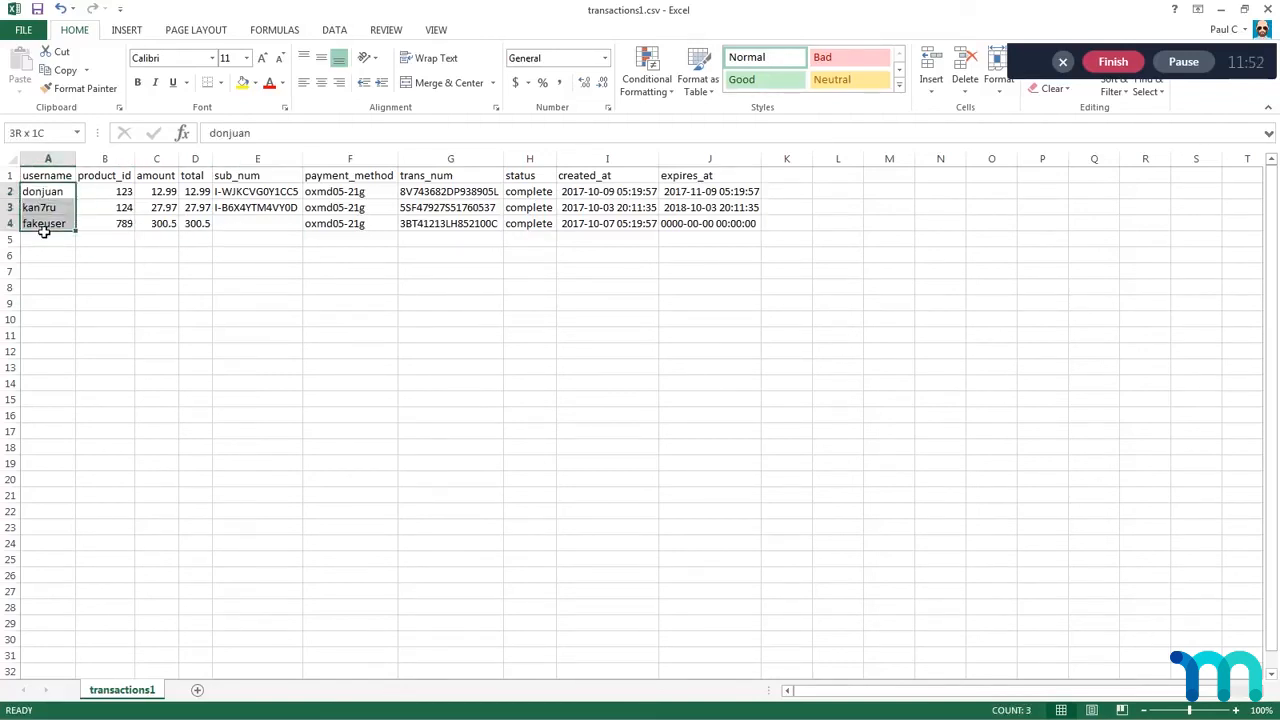
left_click(265, 271)
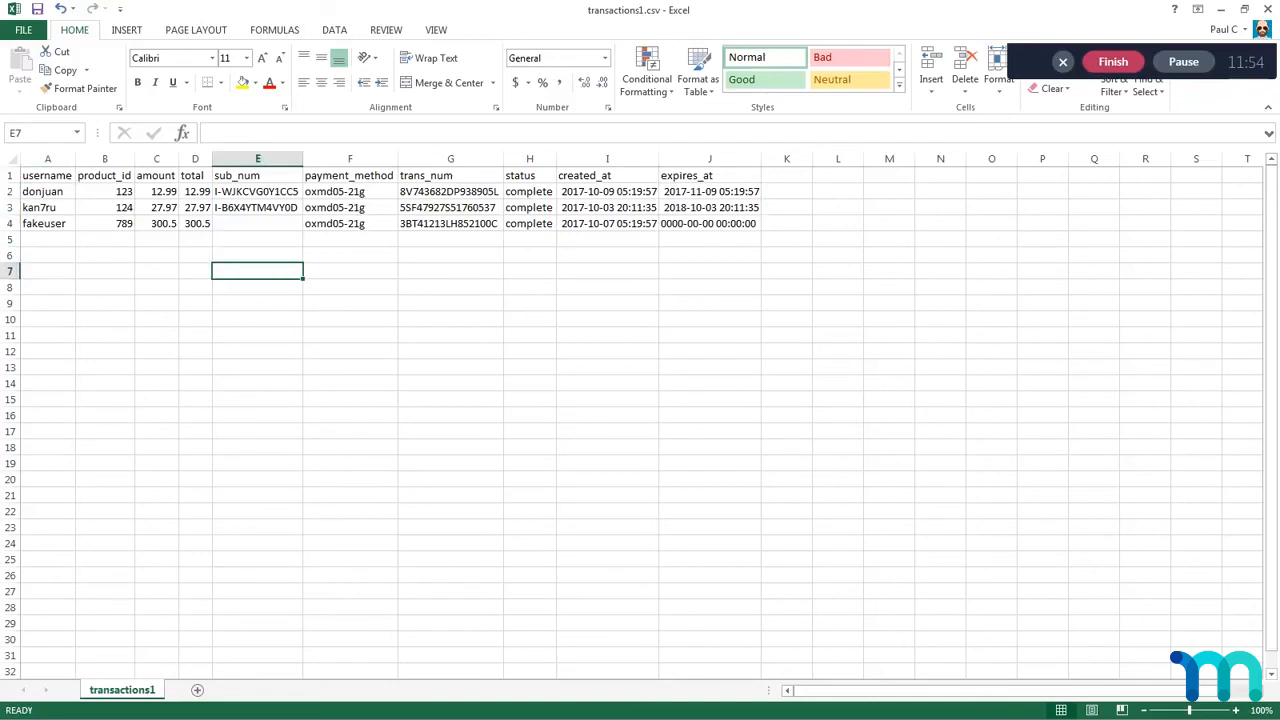
key("alt+Tab")
left_click(251, 196)
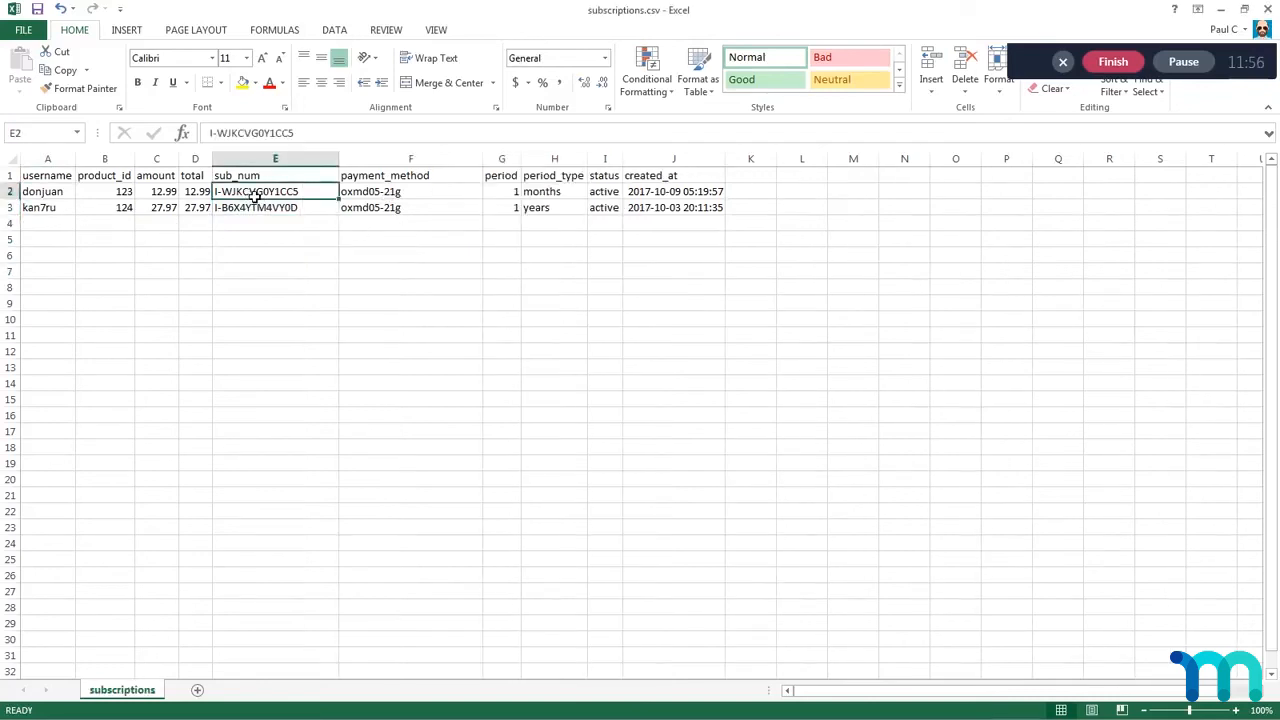
key("alt+Tab")
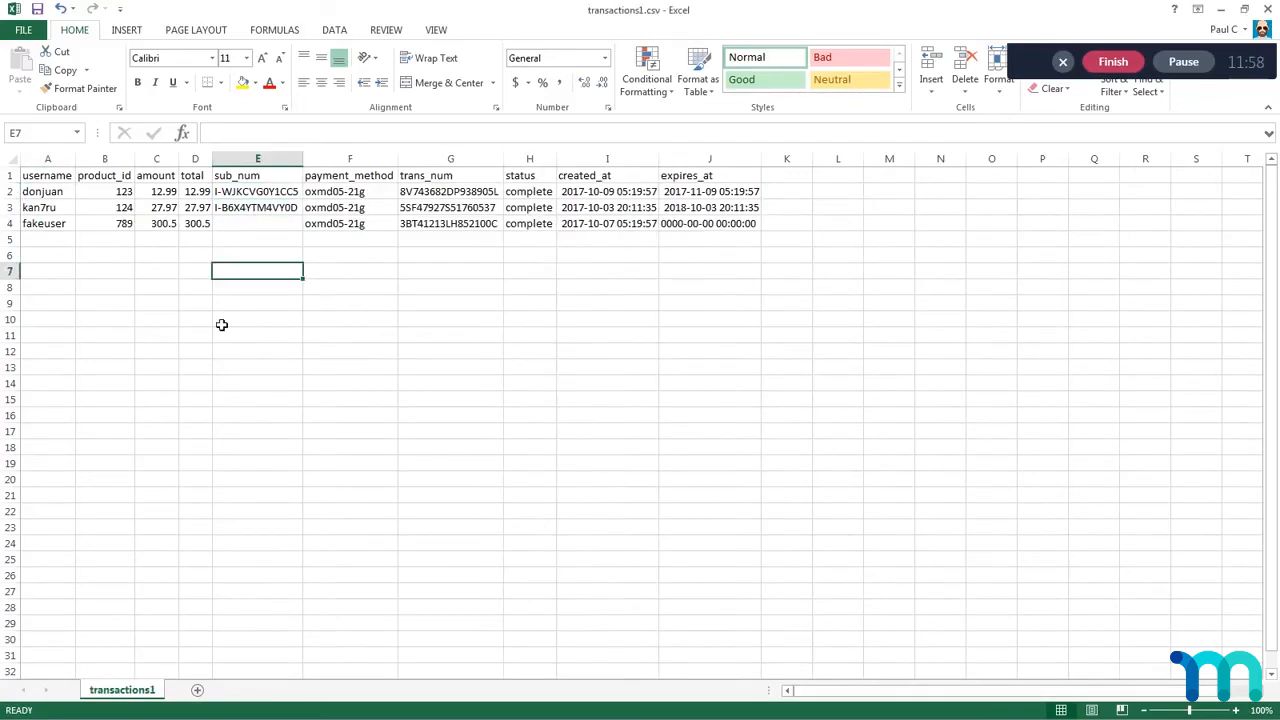
left_click_drag(45, 196, 120, 206)
left_click_drag(320, 221, 491, 277)
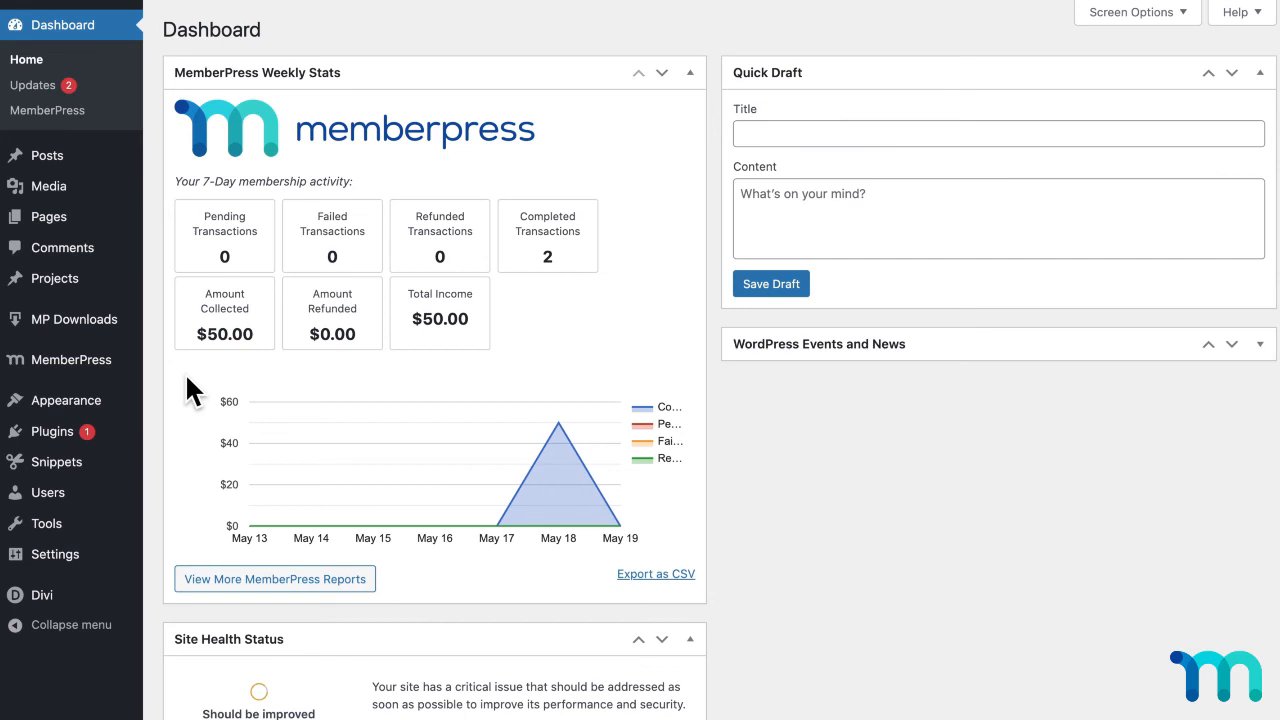
Step: Check the status of the Importer add-on among the MemberPress add-ons
mouse_move(103, 363)
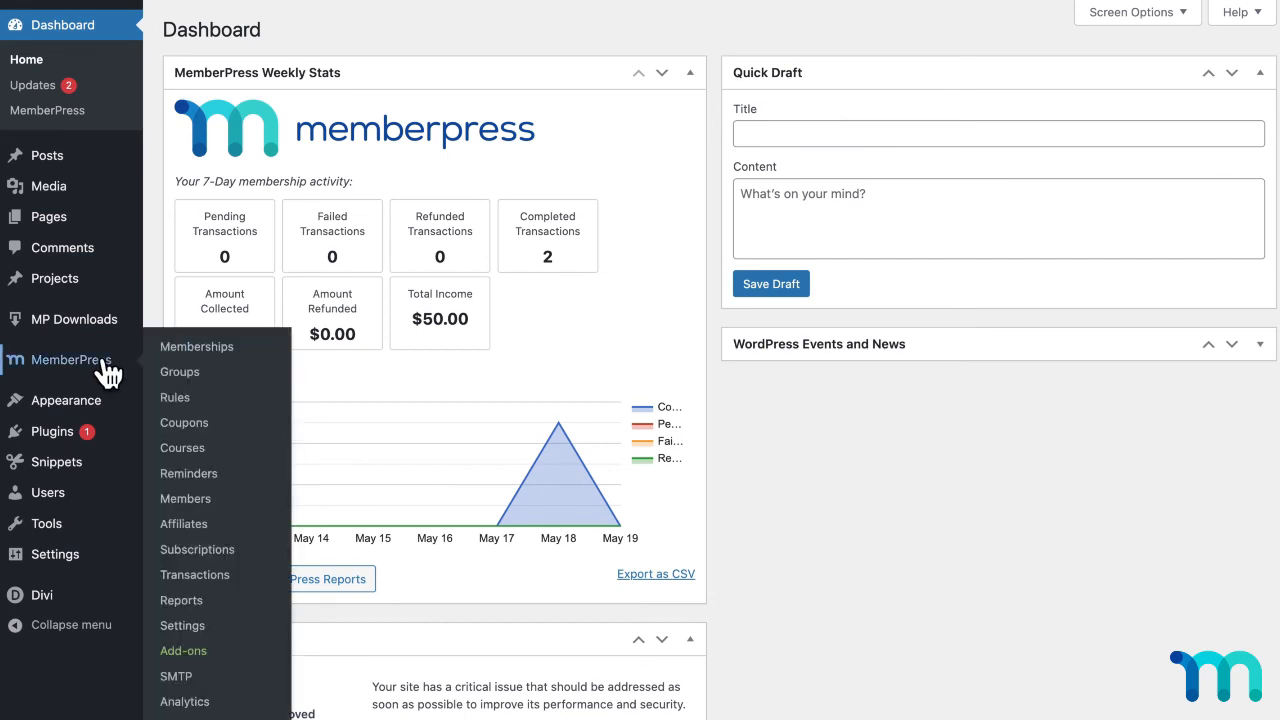
left_click(183, 652)
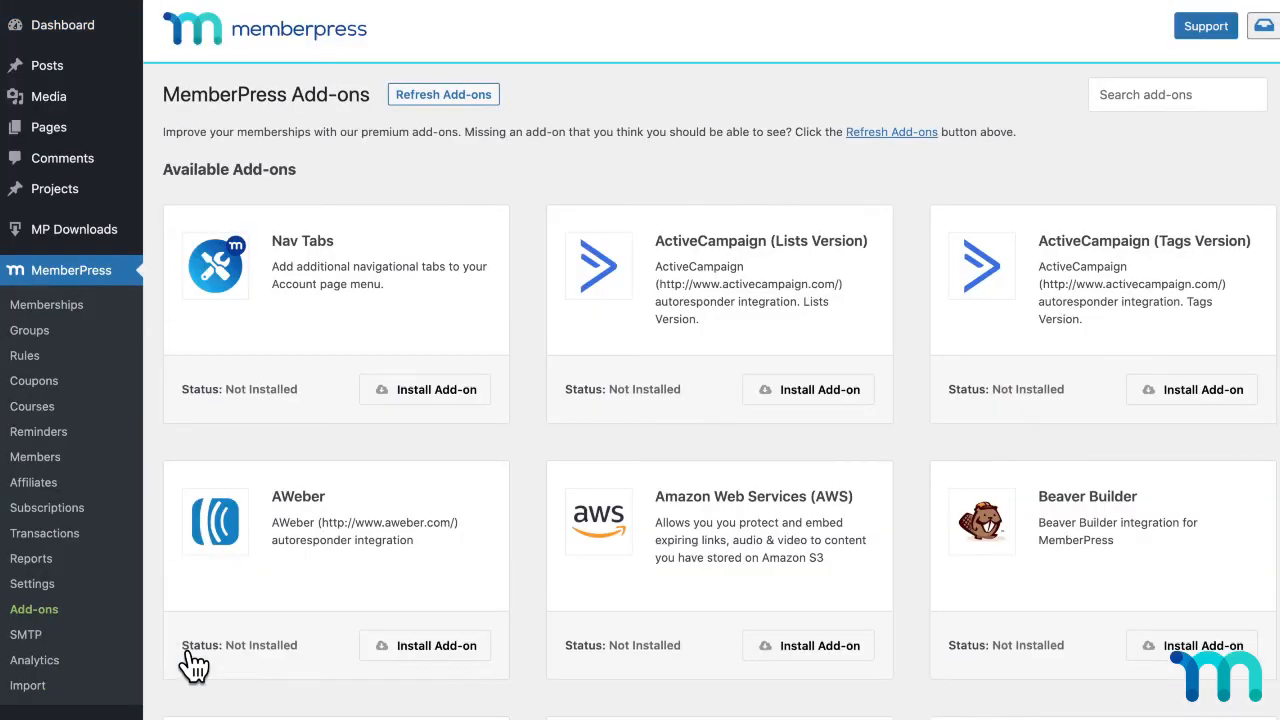
scroll(622, 365, "down", 14)
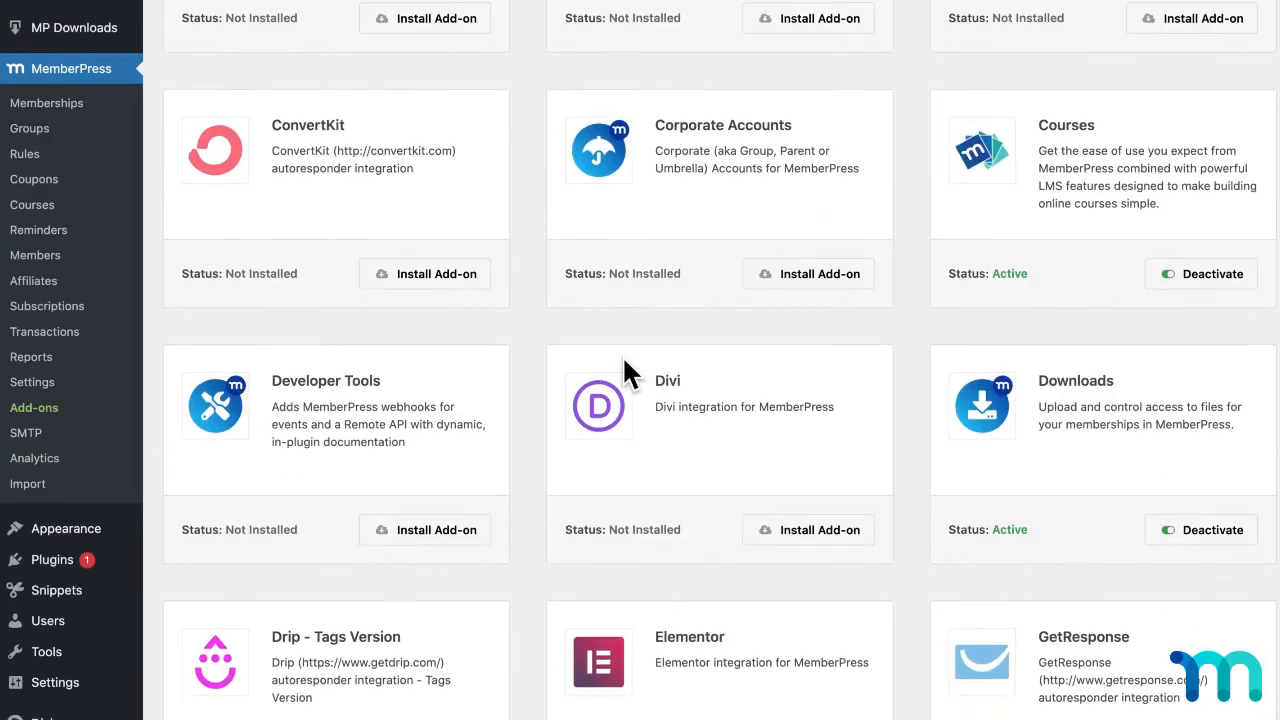
scroll(623, 362, "down", 2)
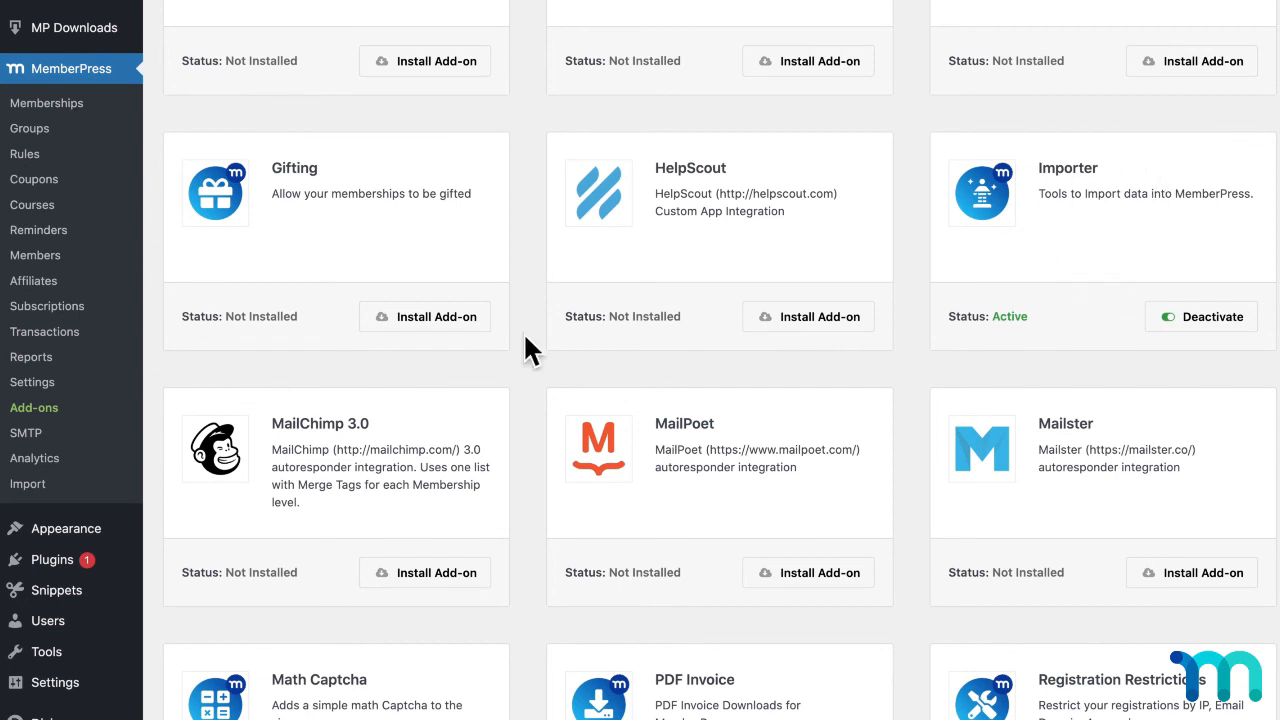
Step: Import the Subs.csv file from Documents into MemberPress with Subscriptions as the file type
left_click(25, 486)
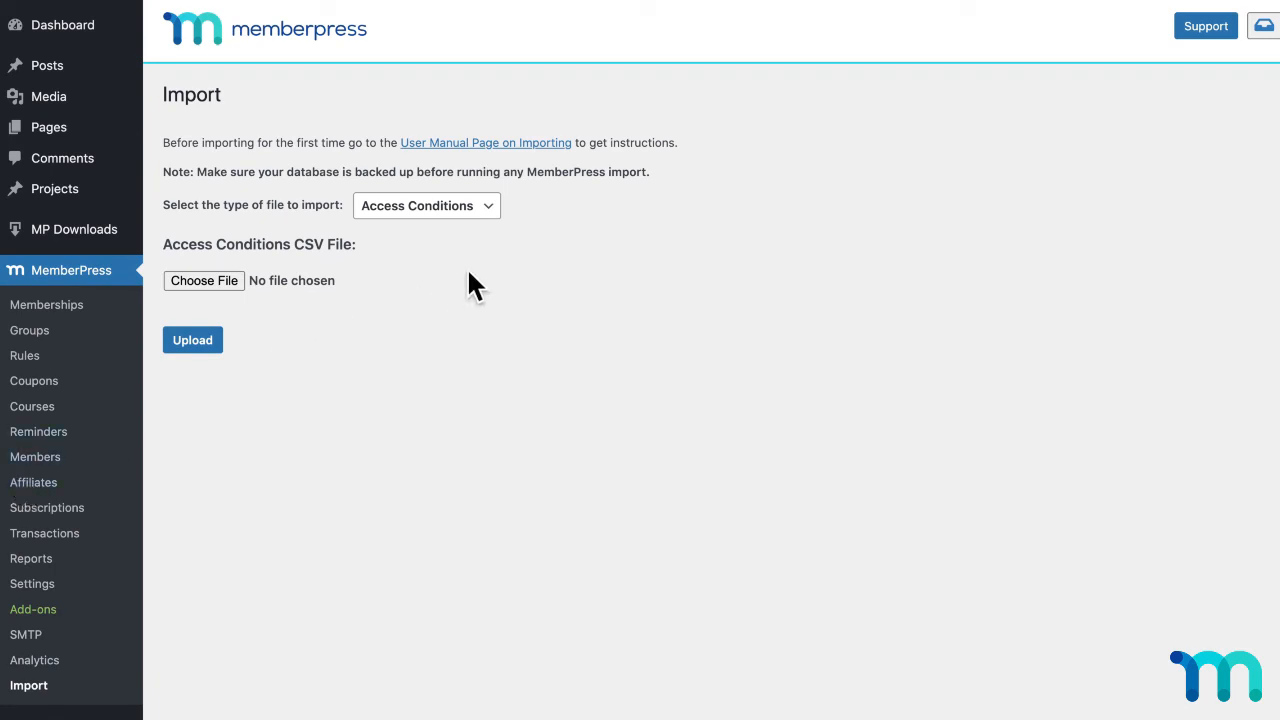
left_click(494, 210)
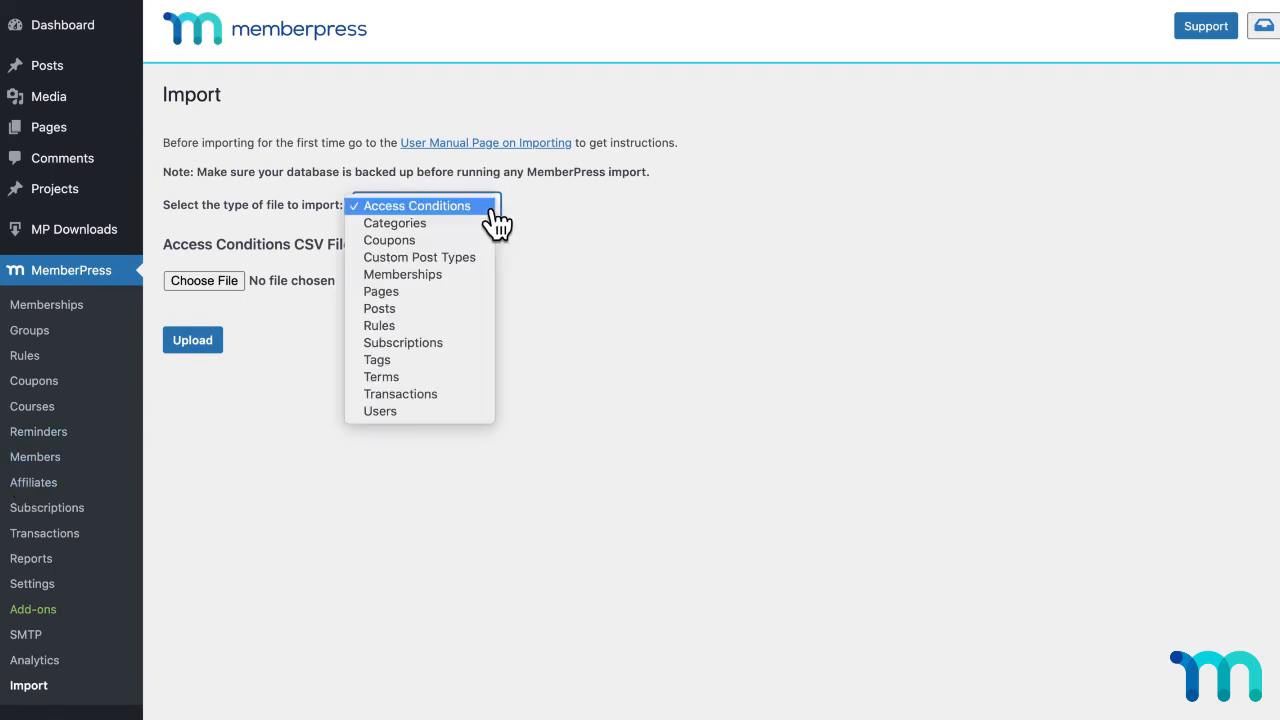
left_click(460, 343)
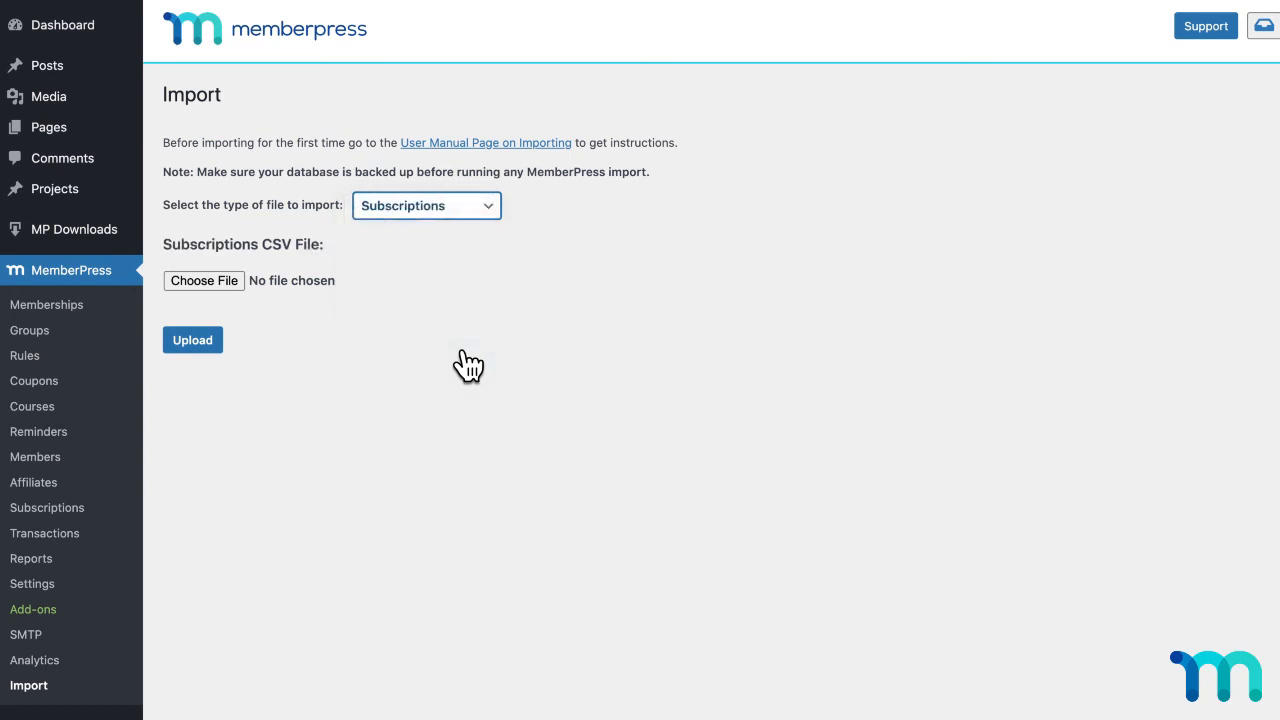
left_click(235, 280)
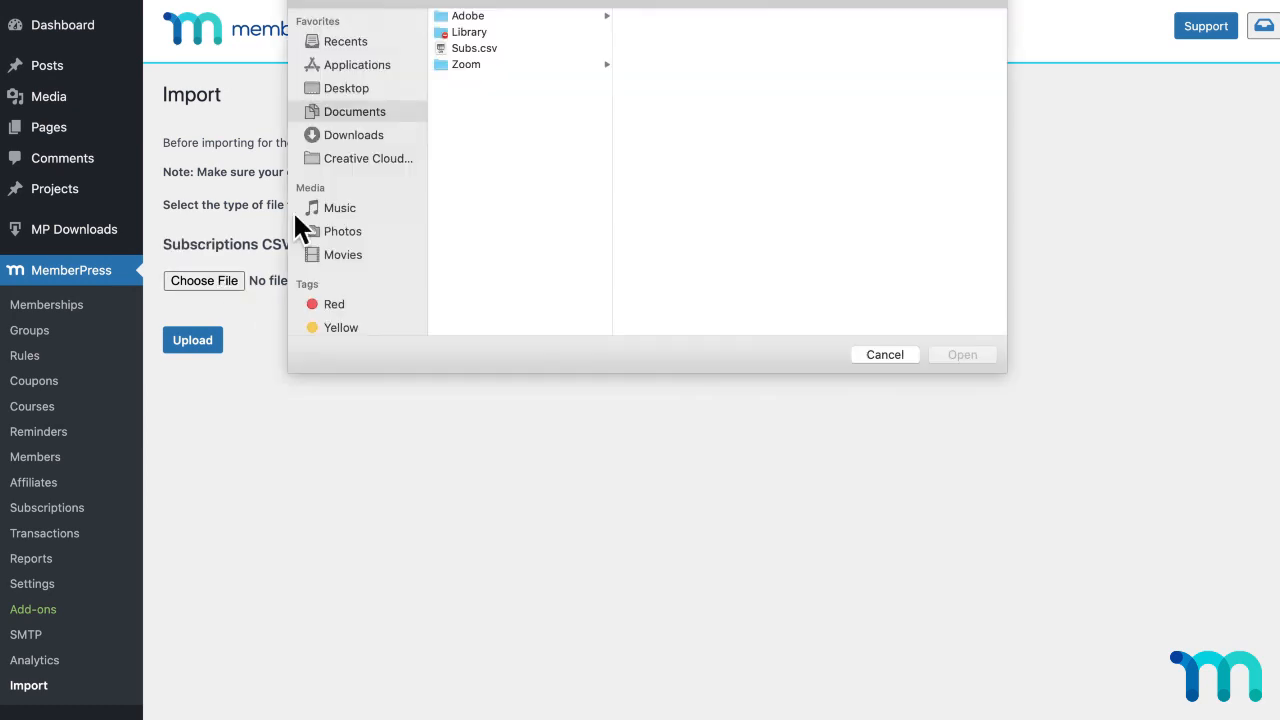
left_click(480, 49)
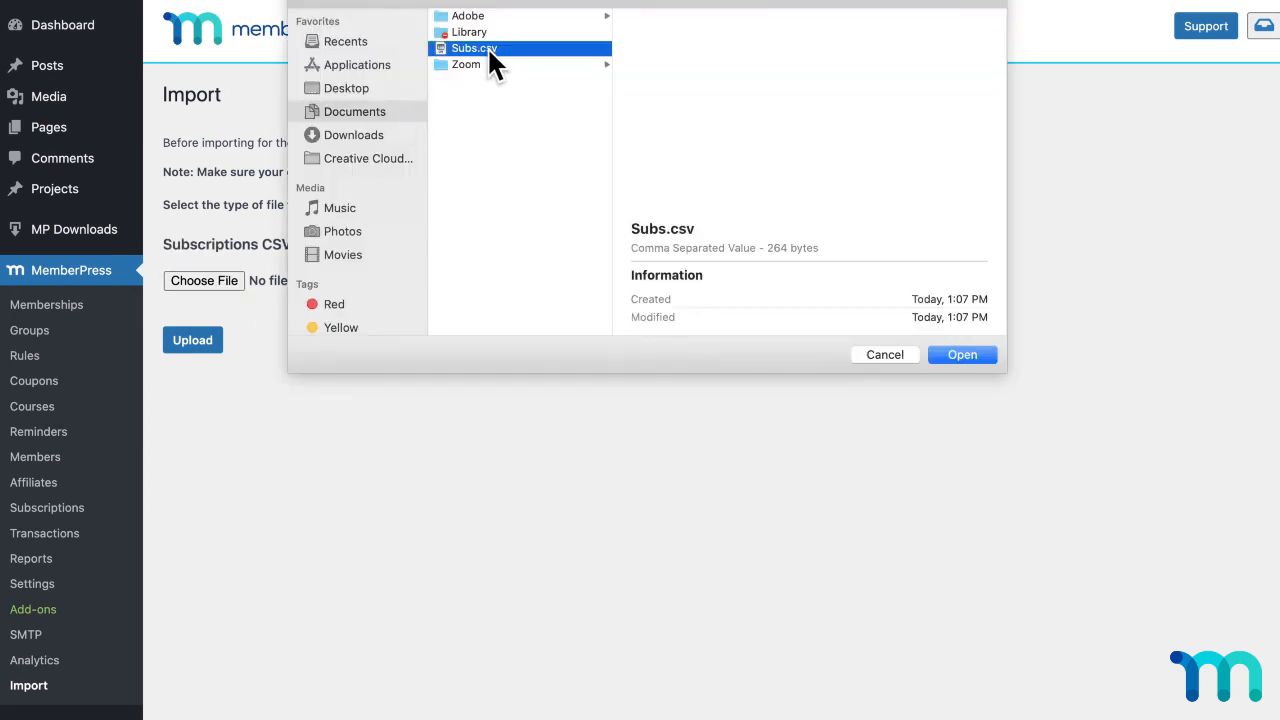
left_click(957, 354)
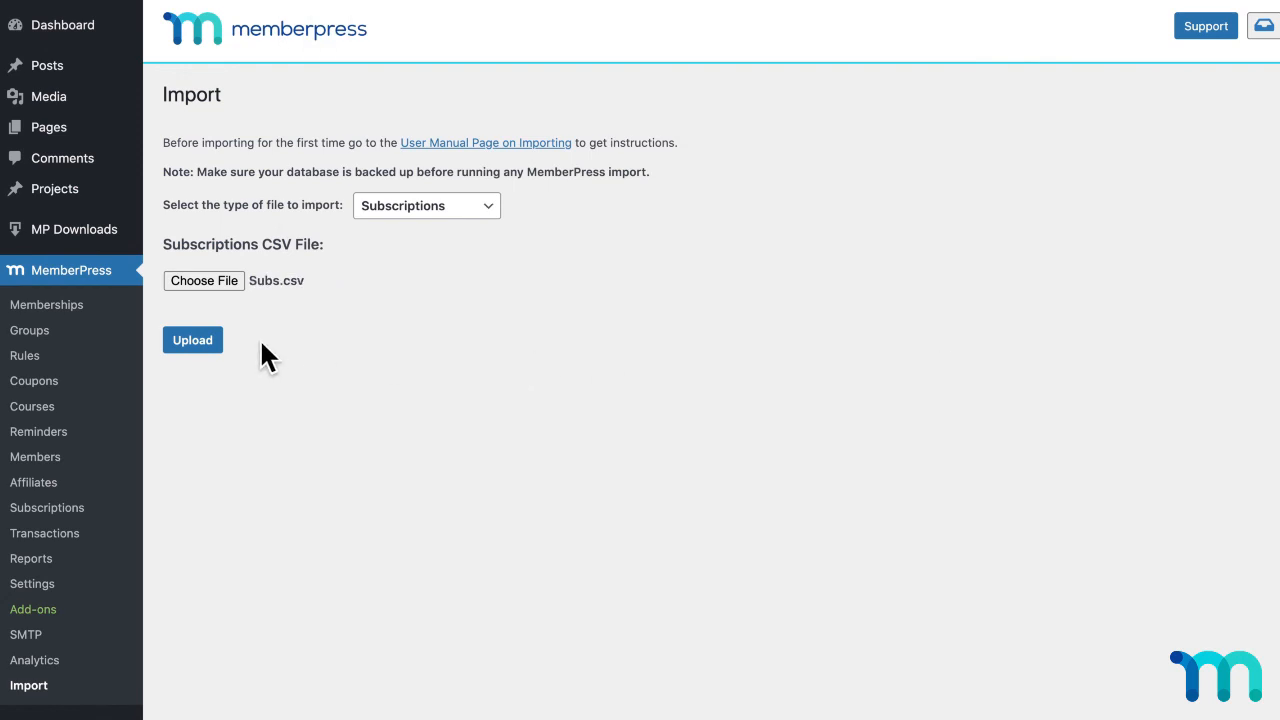
left_click(210, 342)
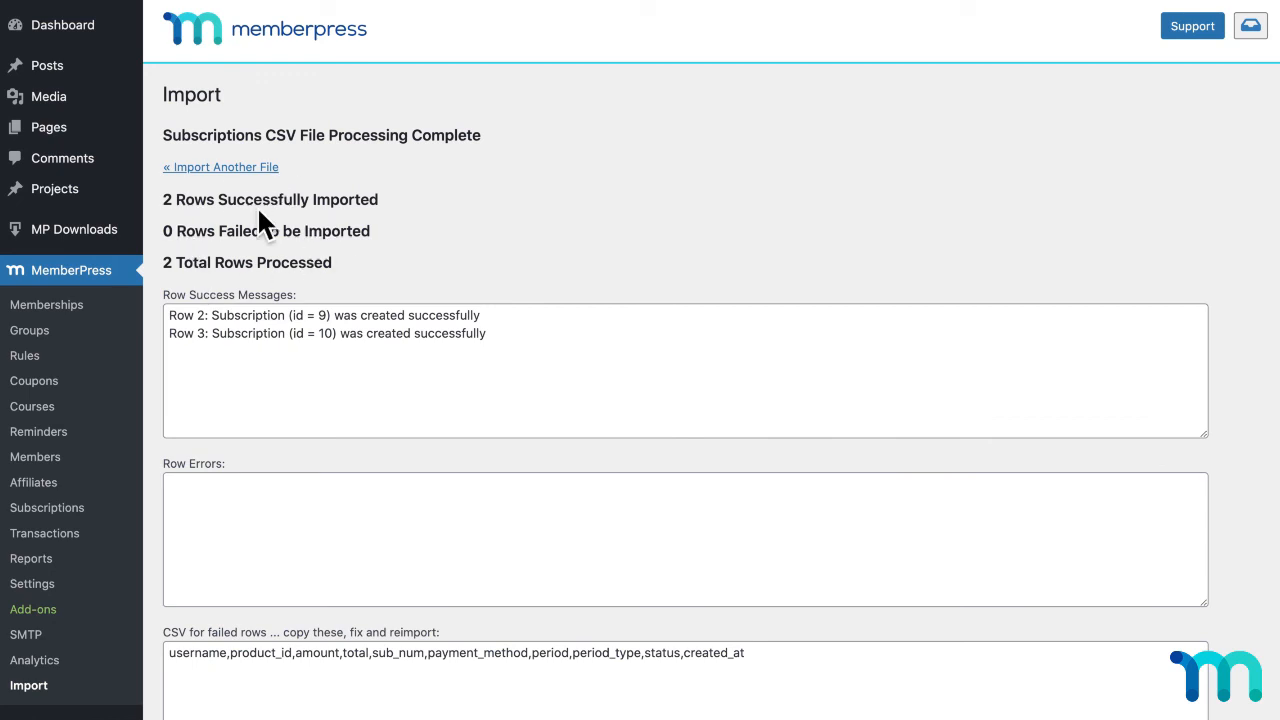
Step: Review the newly imported subscriptions in the MemberPress list of recurring subscriptions
left_click(55, 509)
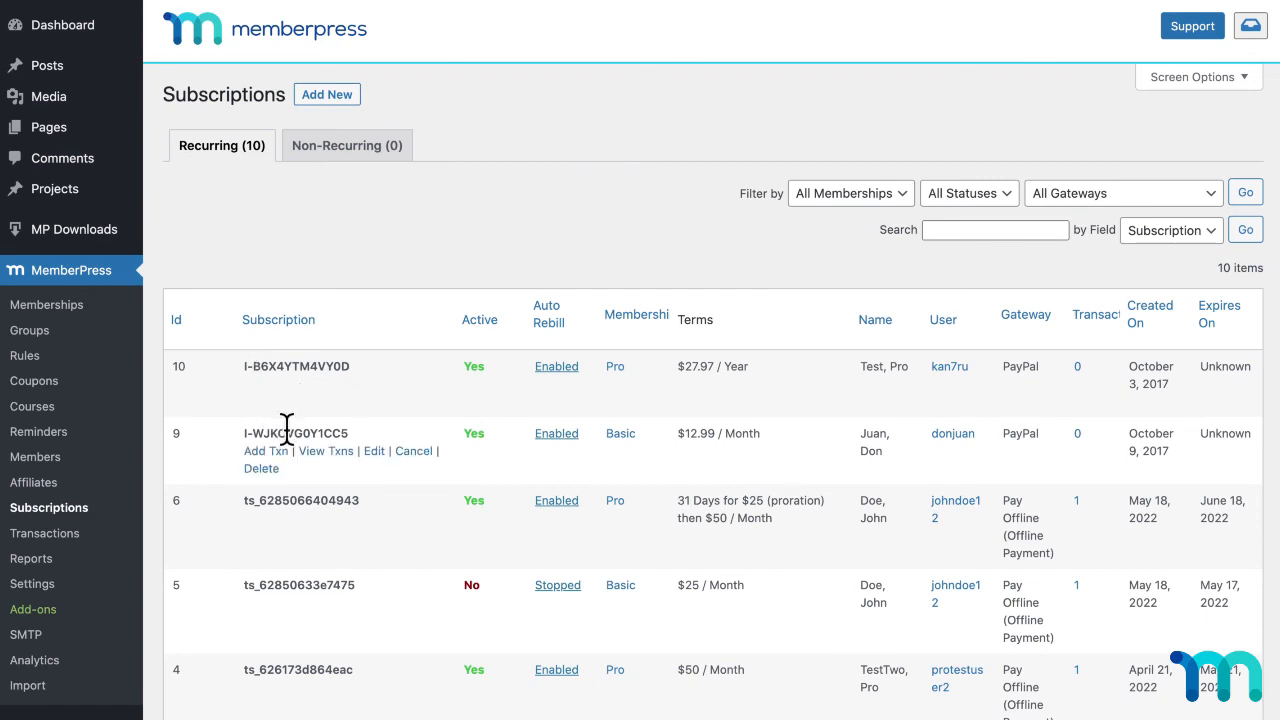
mouse_move(345, 413)
mouse_move(417, 440)
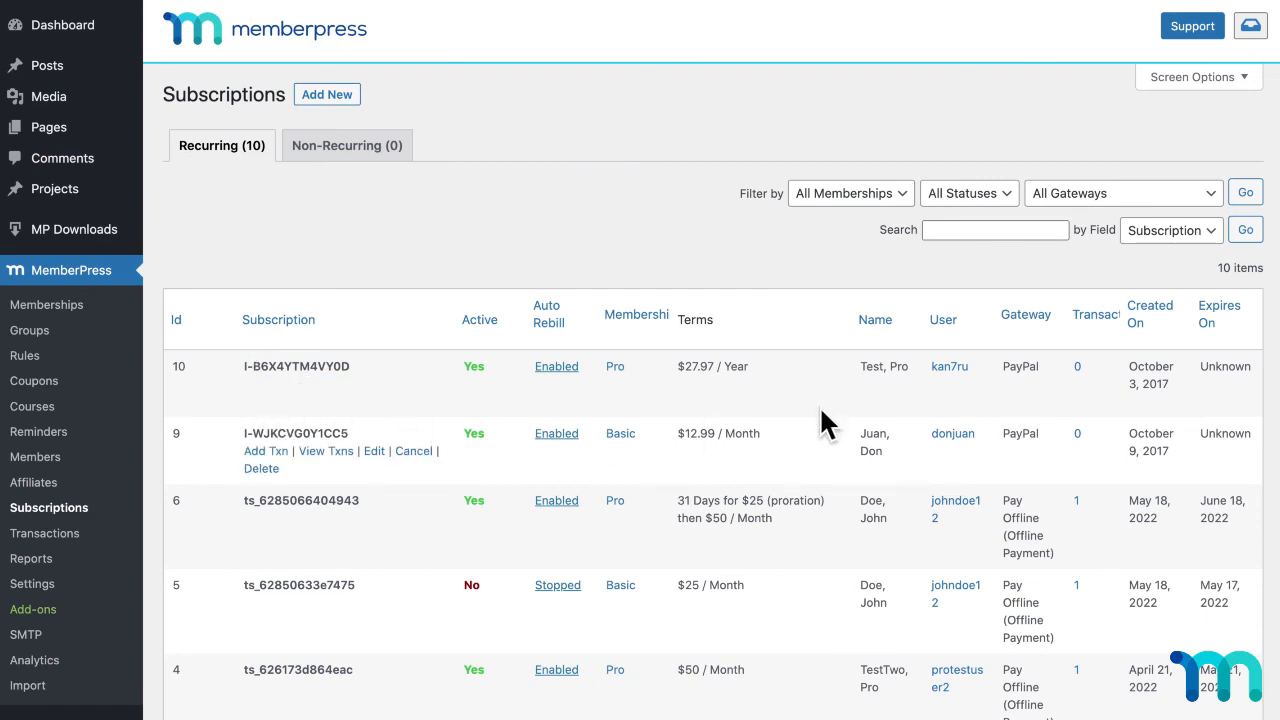